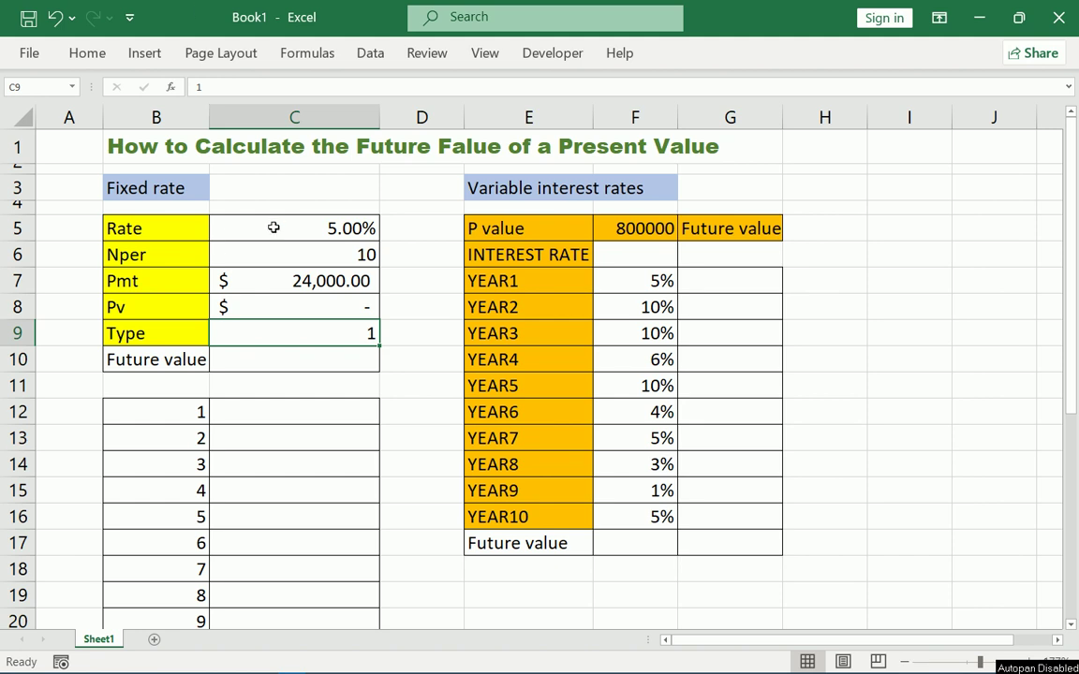
# Step: Review the Rate, Nper, Pmt, Pv and Type inputs, leaving Pv at 0
pyautogui.click(124, 226)
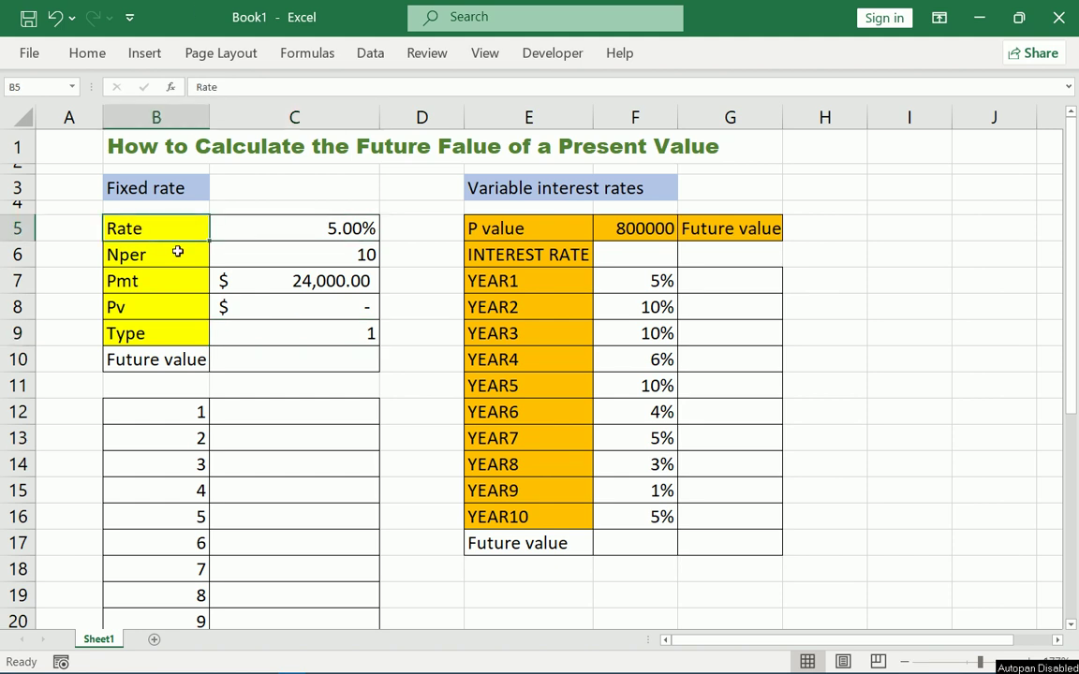
pyautogui.moveTo(177, 250); pyautogui.dragTo(288, 275)
pyautogui.click(175, 283)
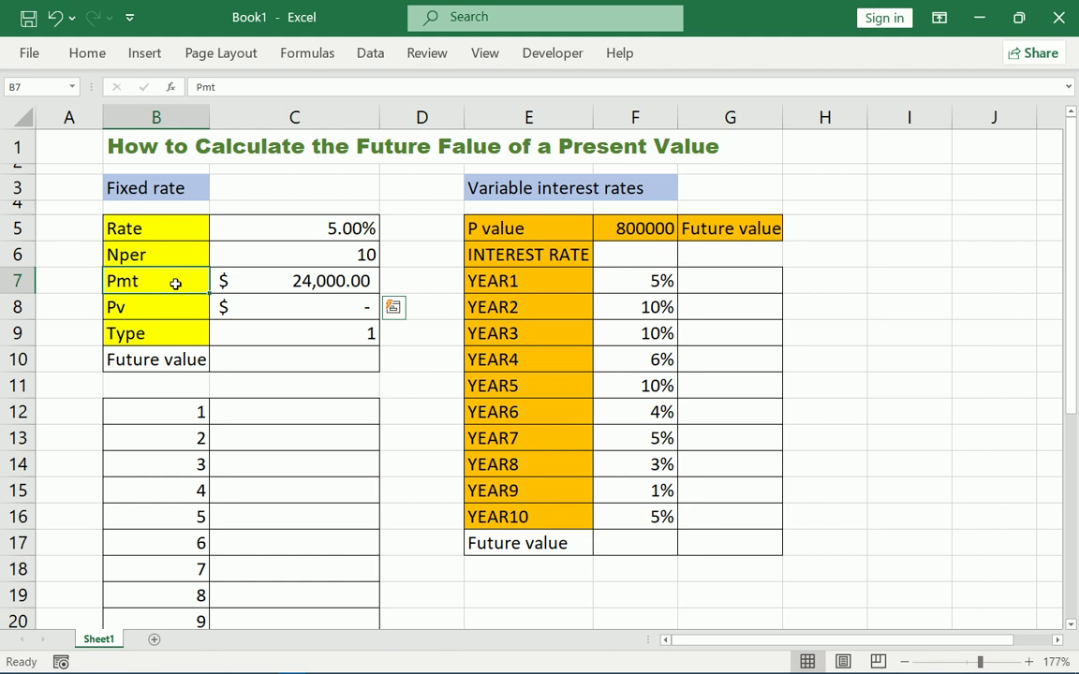
pyautogui.moveTo(175, 283); pyautogui.dragTo(296, 282)
pyautogui.moveTo(144, 306); pyautogui.dragTo(305, 317)
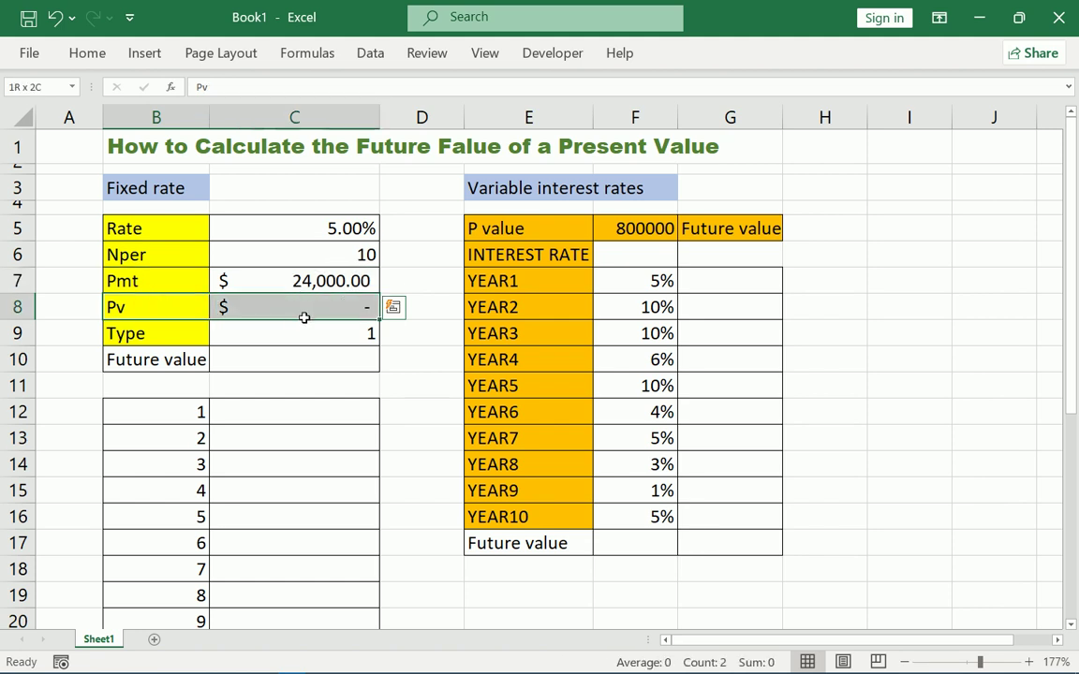
pyautogui.doubleClick(346, 310)
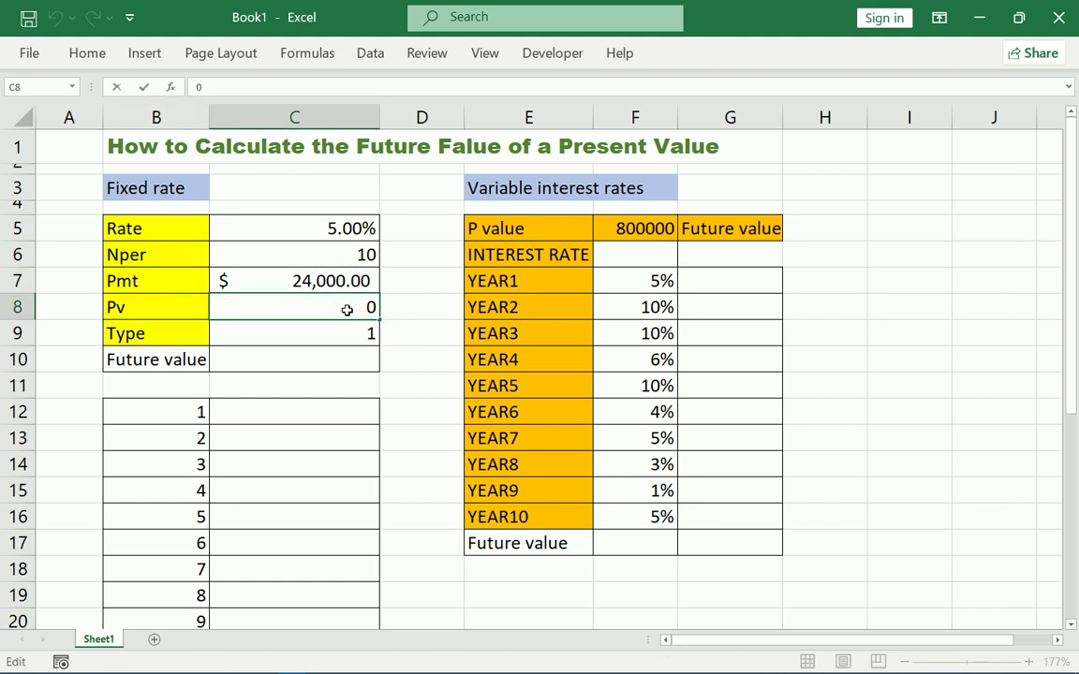
pyautogui.click(294, 330)
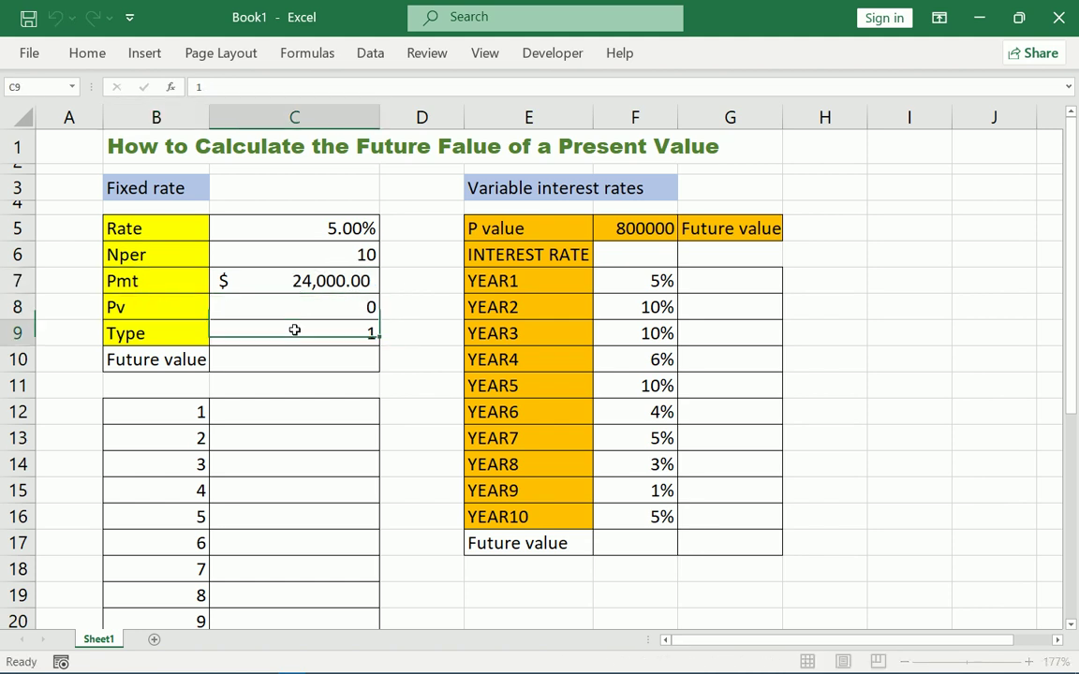
# Step: Enter =FV(C5,C6,C7,C8,C9) in C10, giving ($316,962.89)
pyautogui.click(249, 363)
pyautogui.write('=')
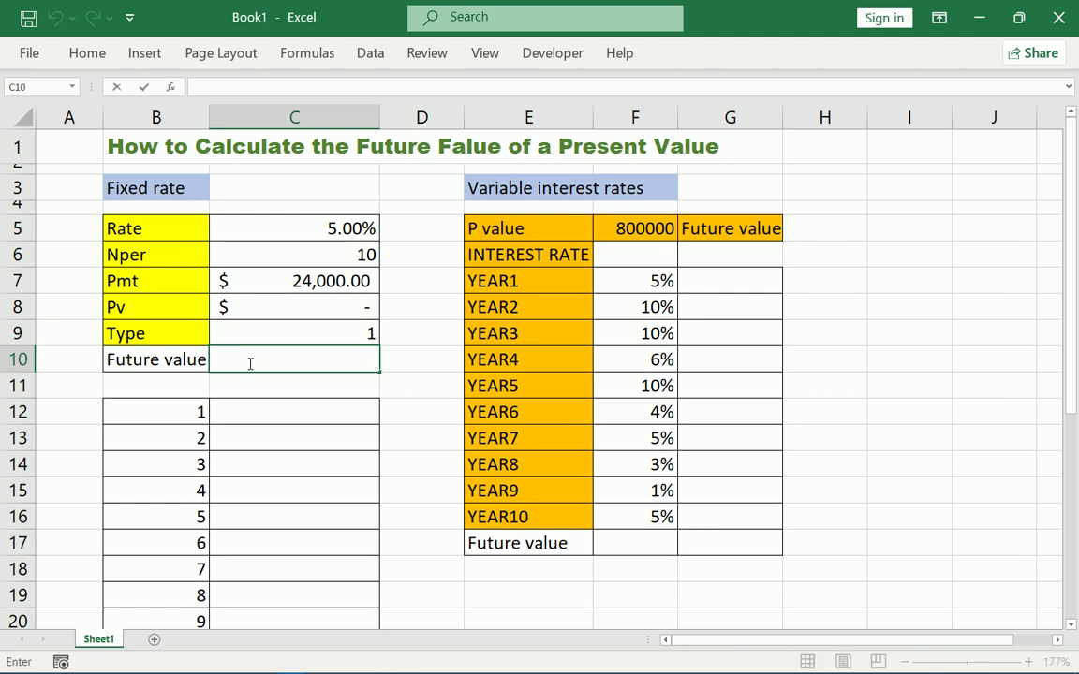
pyautogui.write('=')
pyautogui.write('FV')
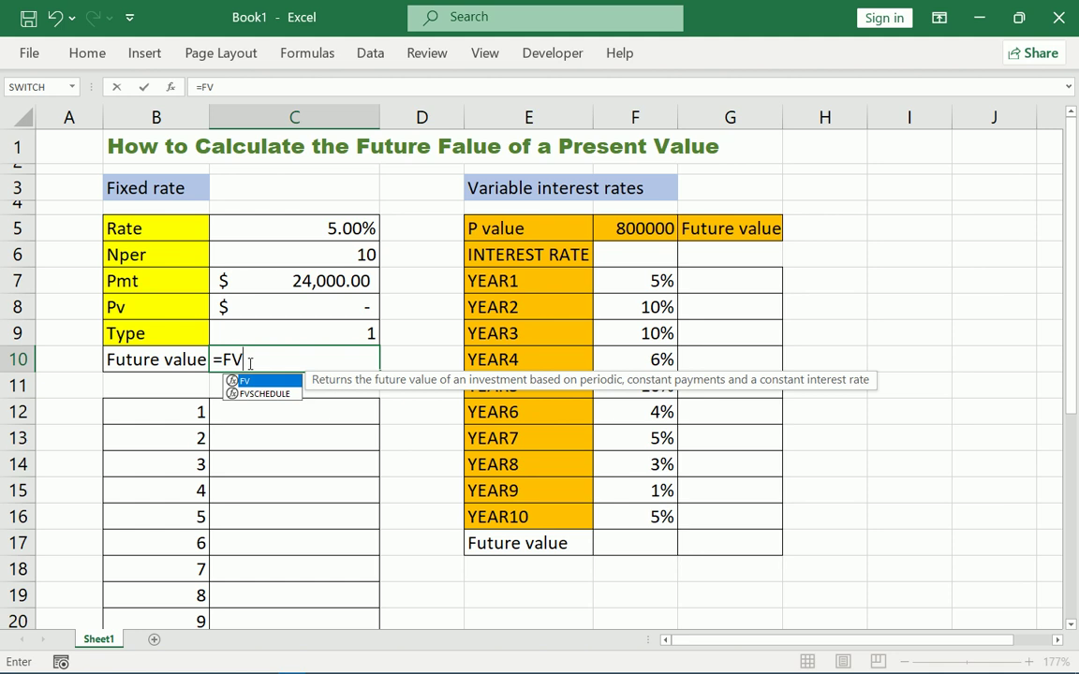
pyautogui.write('(')
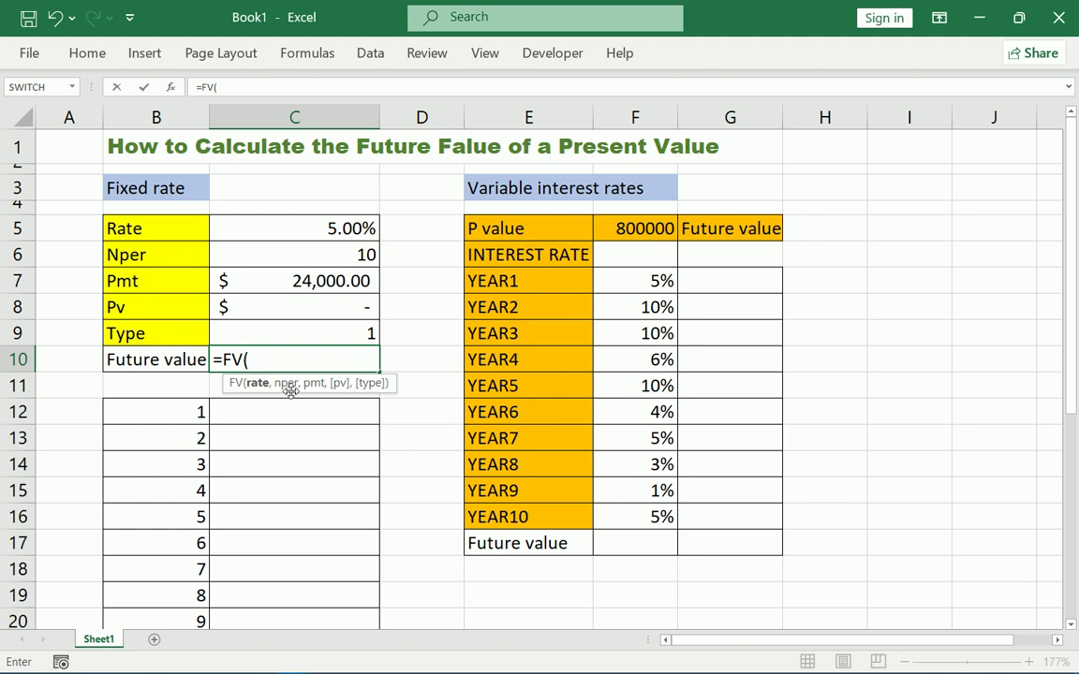
pyautogui.click(349, 230)
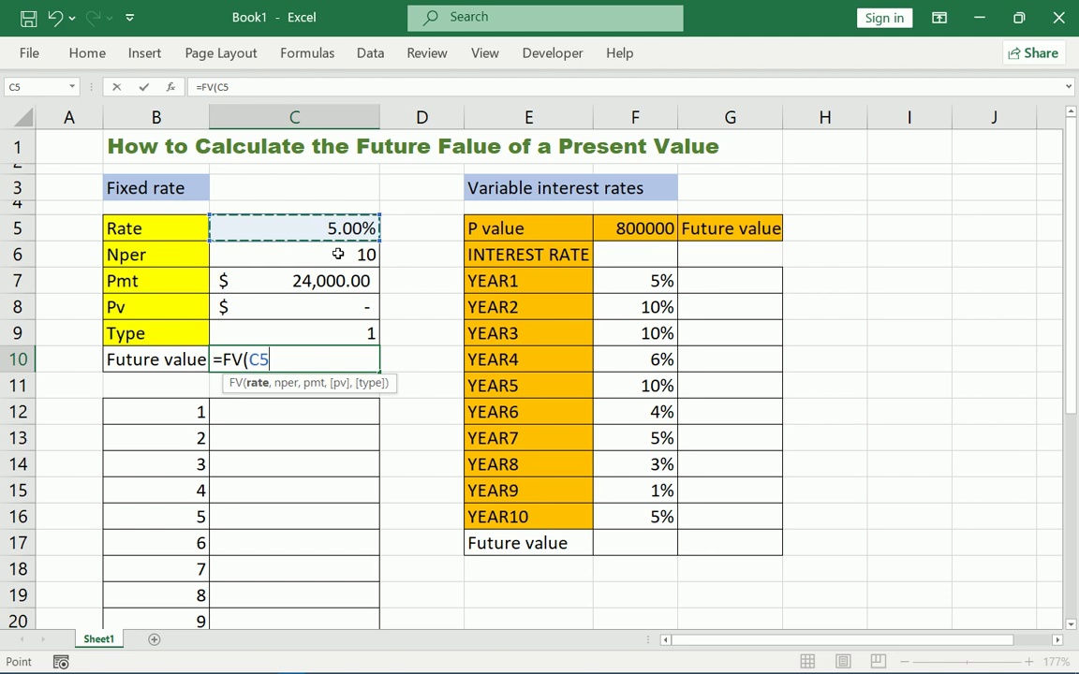
pyautogui.write(',')
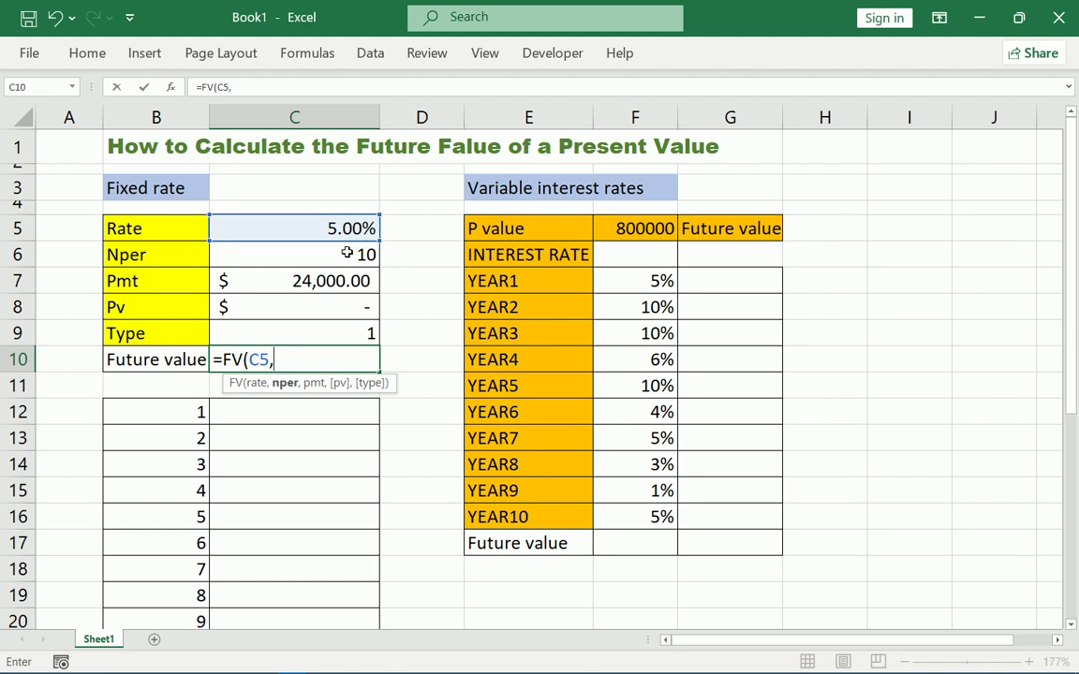
pyautogui.click(347, 253)
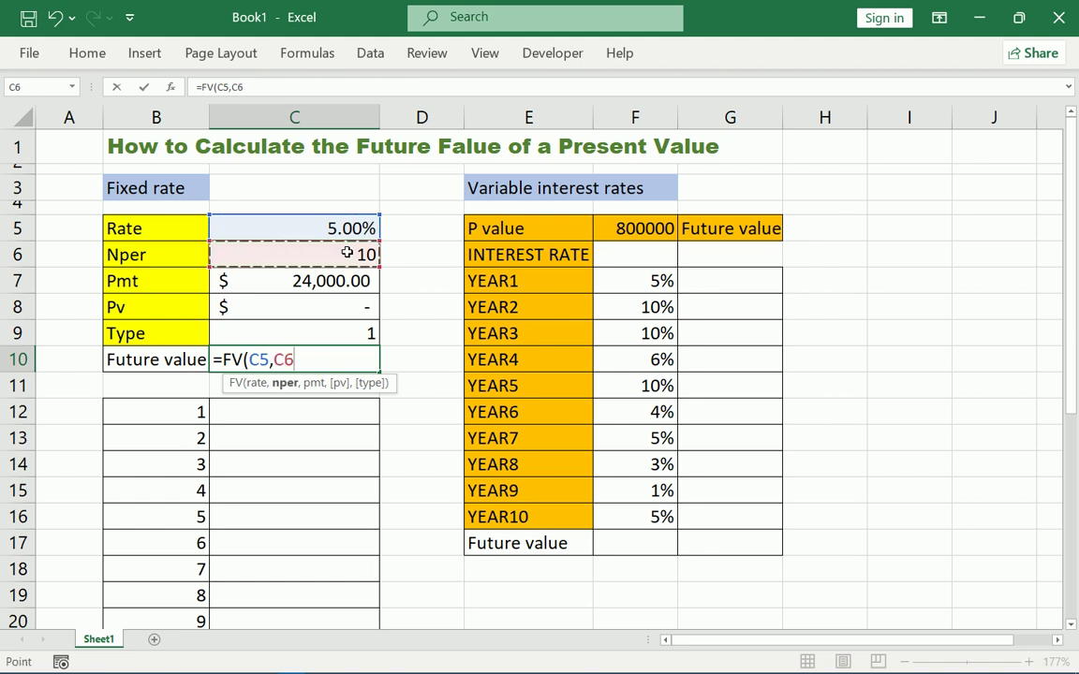
pyautogui.write(',')
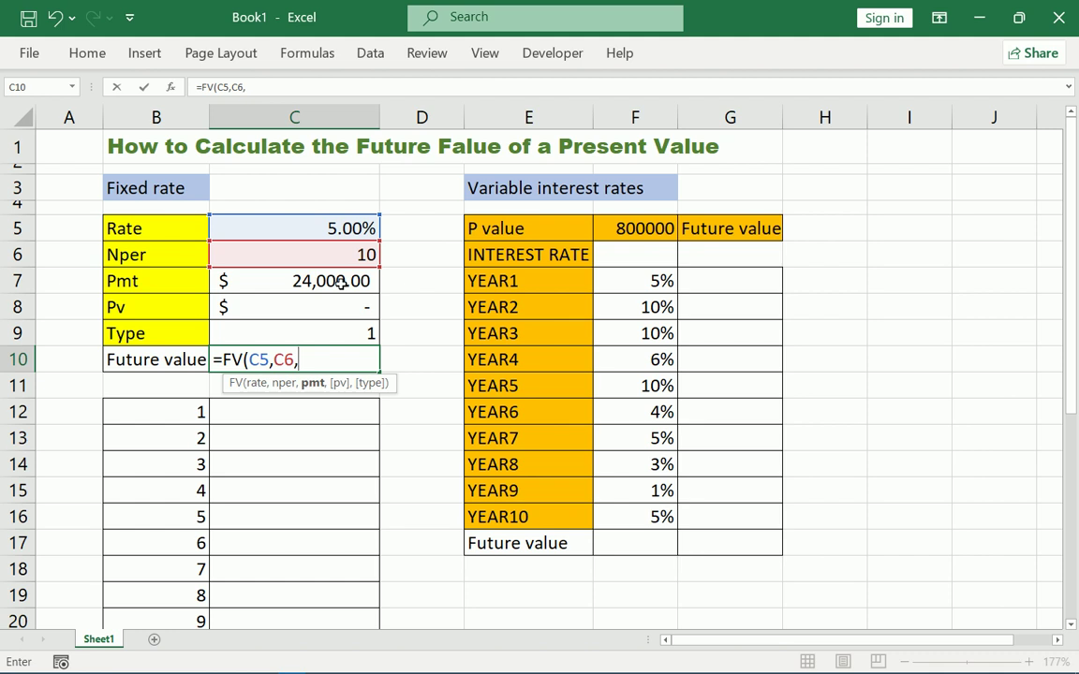
pyautogui.click(341, 283)
pyautogui.write(',')
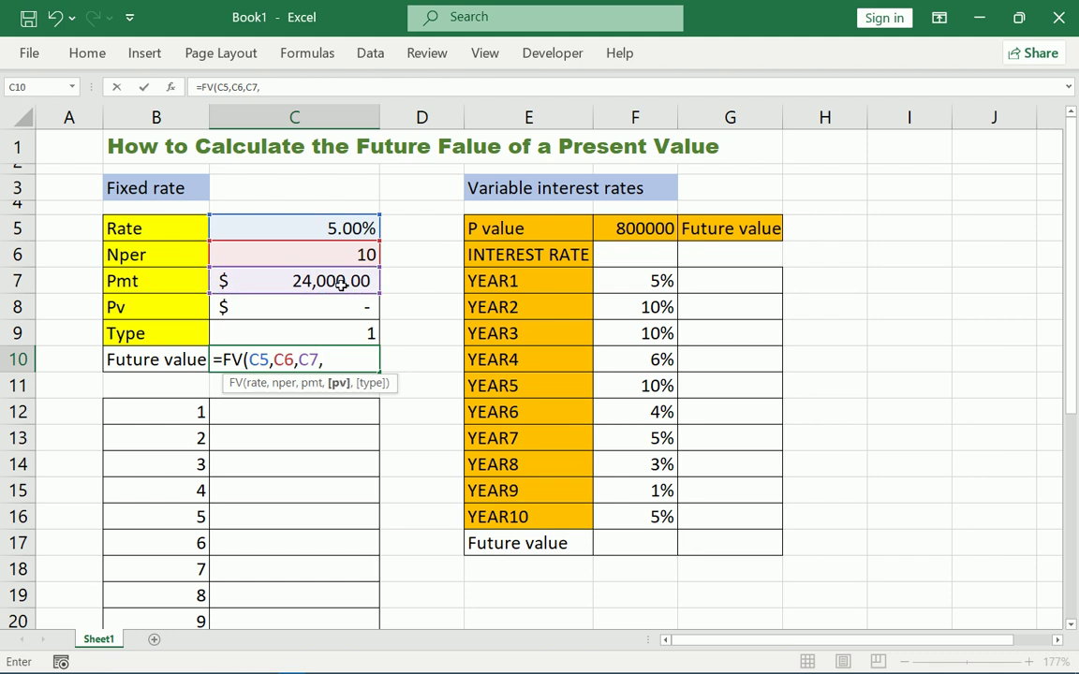
pyautogui.click(337, 308)
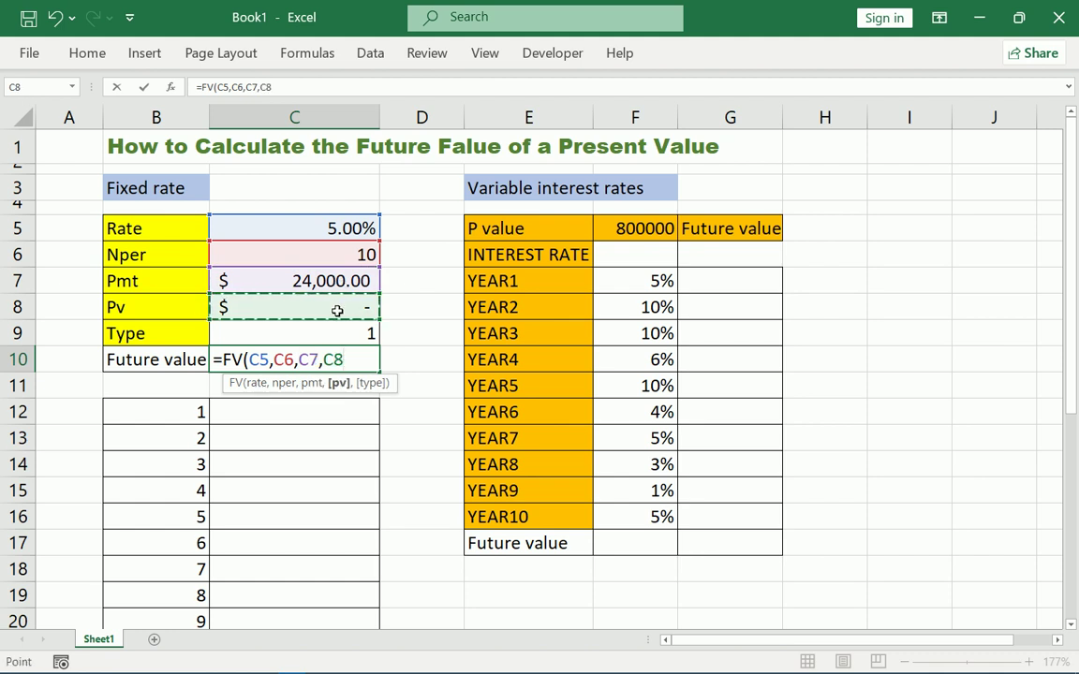
pyautogui.write(',')
pyautogui.click(329, 336)
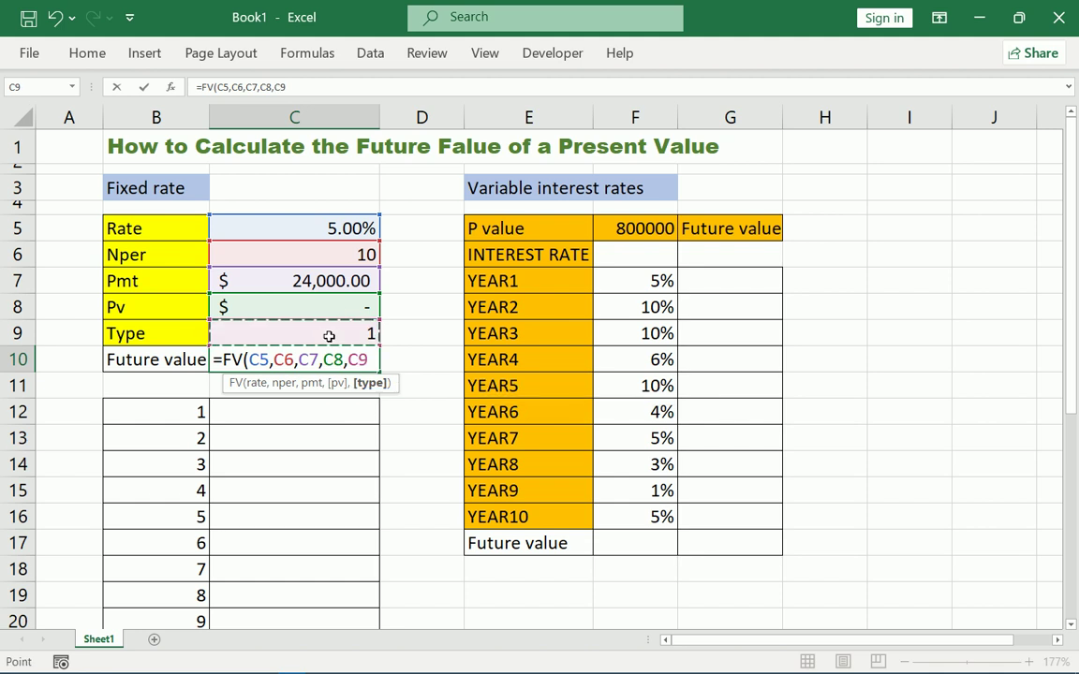
pyautogui.write(')')
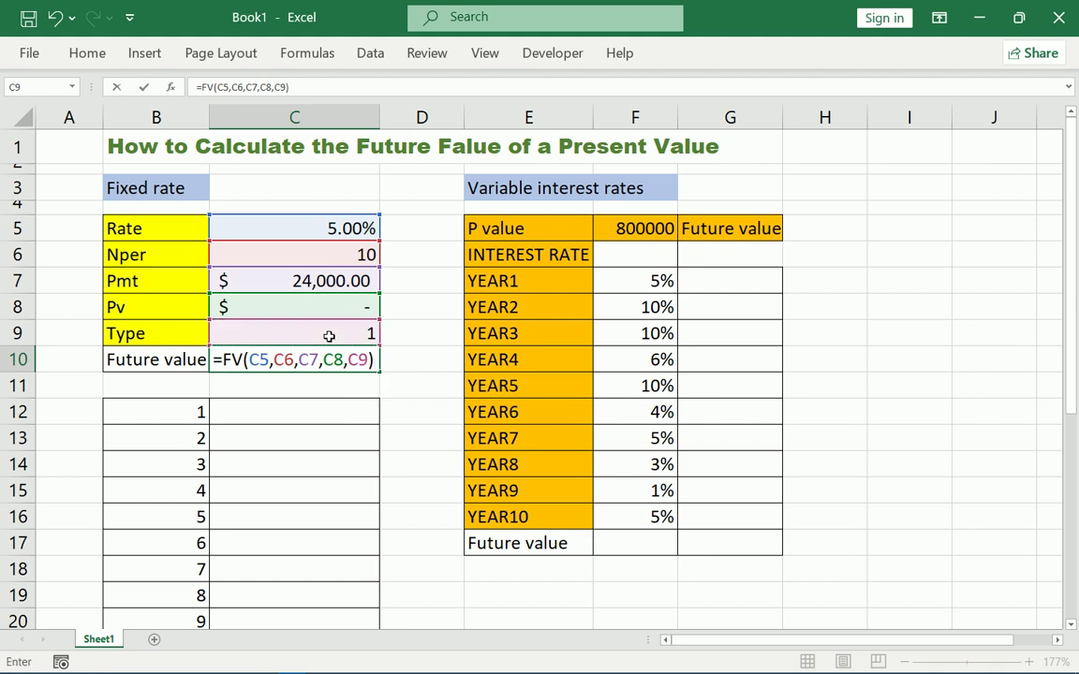
pyautogui.press('Return')
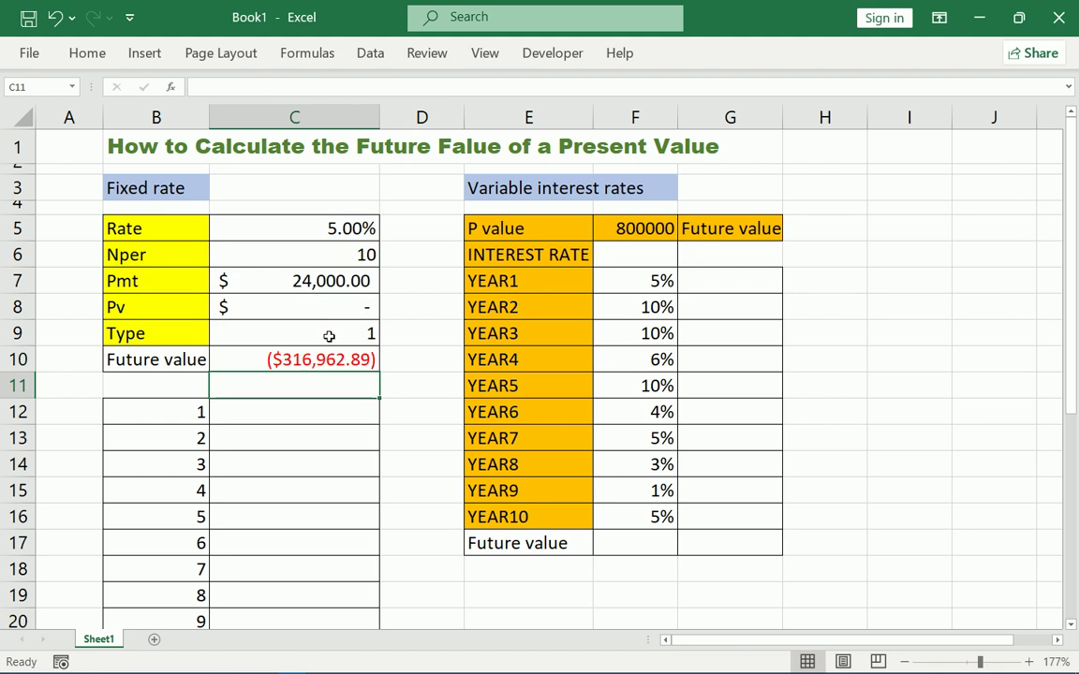
# Step: Make the C5 and C7 references in C10's FV formula absolute ($C$5, $C$7)
pyautogui.click(332, 360)
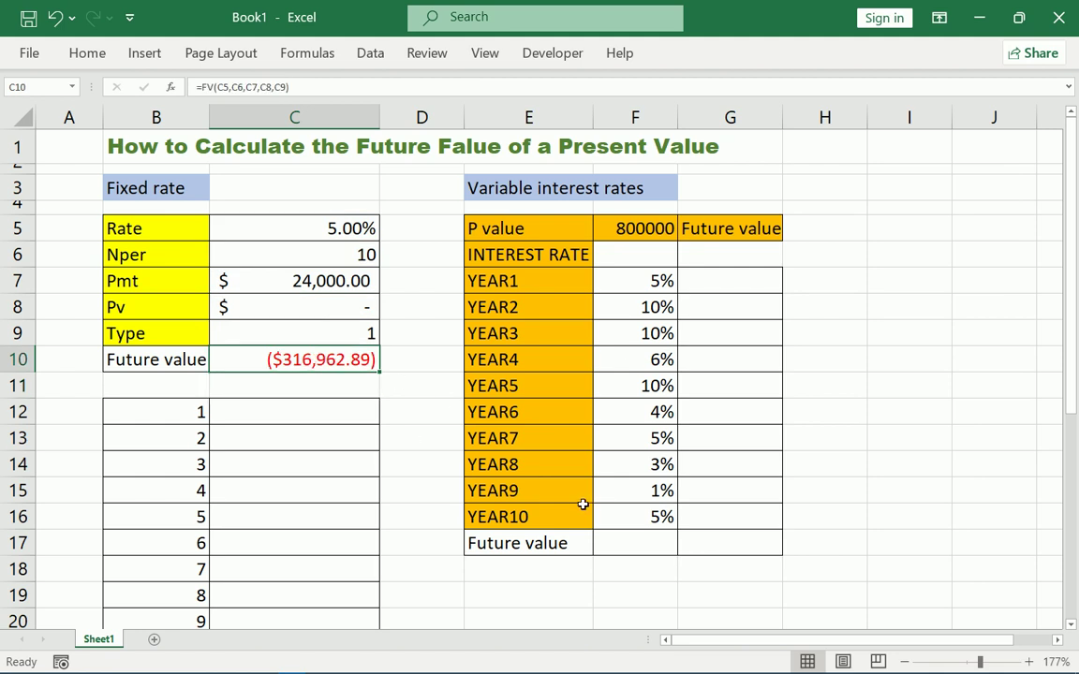
pyautogui.click(217, 87)
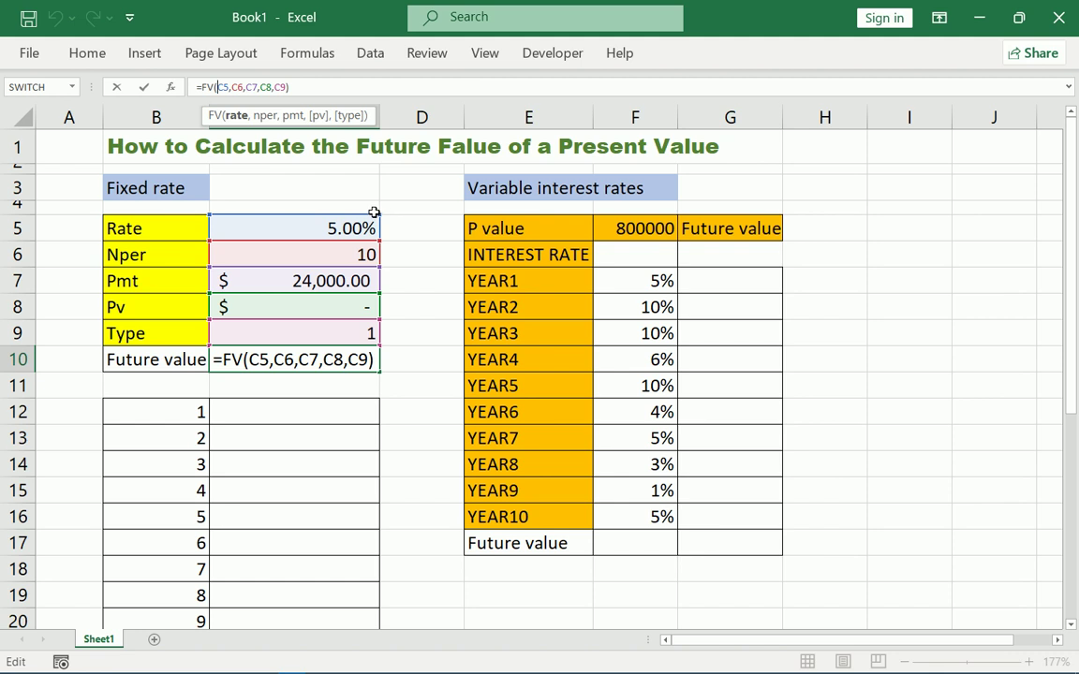
pyautogui.write('$')
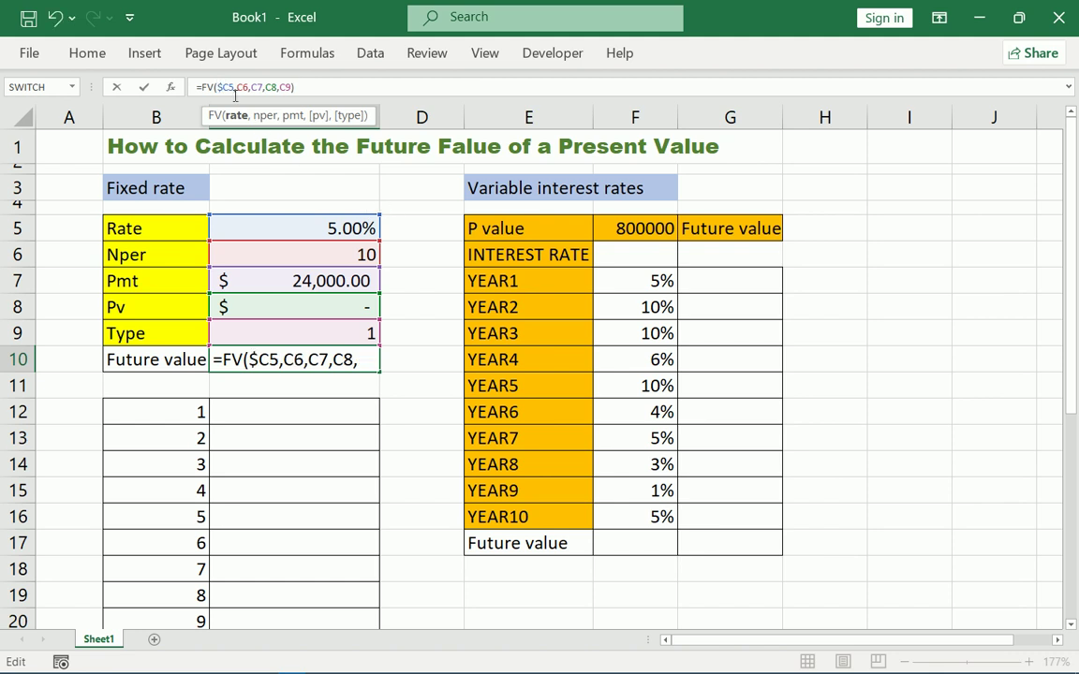
pyautogui.click(232, 87)
pyautogui.write('$')
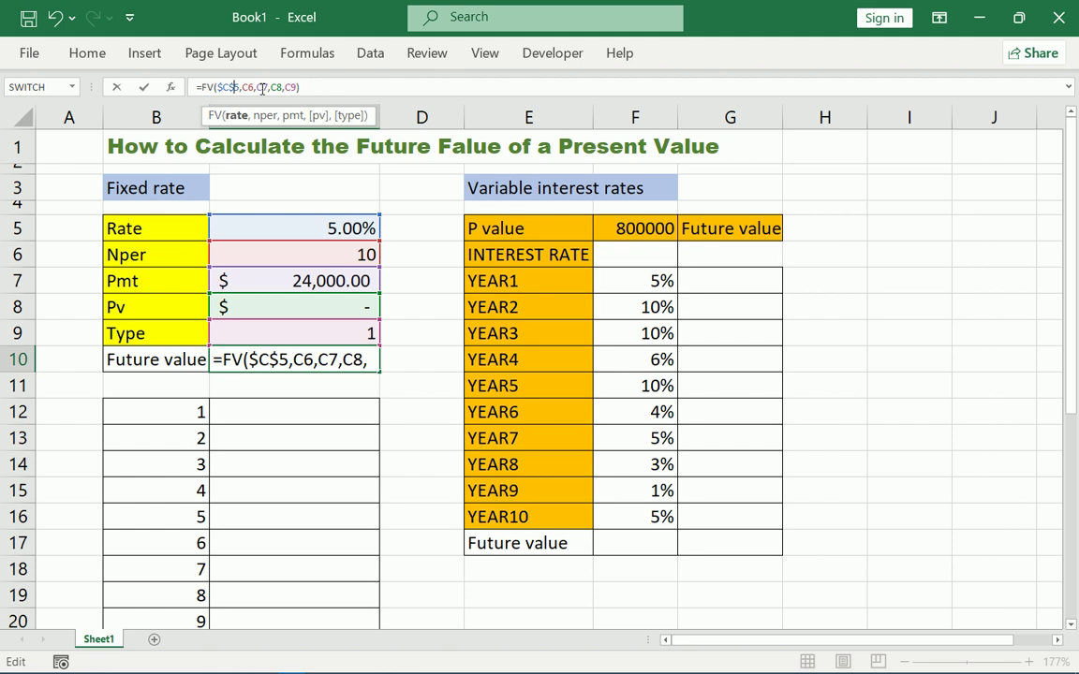
pyautogui.moveTo(233, 87); pyautogui.dragTo(259, 89)
pyautogui.click(262, 89)
pyautogui.write('$')
pyautogui.click(268, 87)
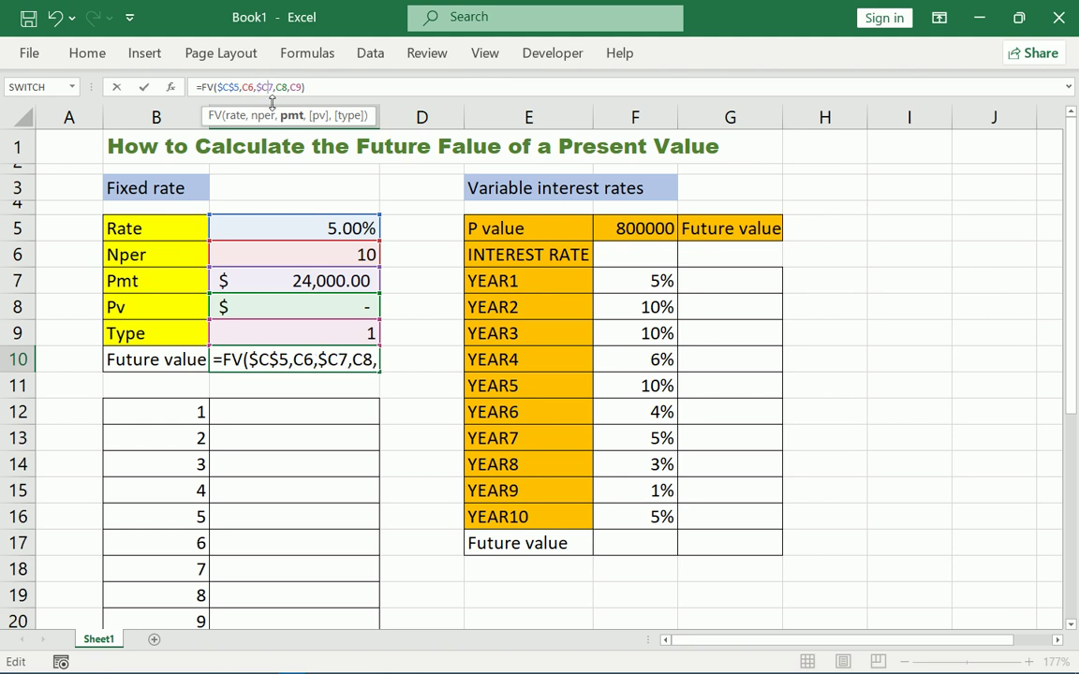
pyautogui.write('$')
# Step: Lock C8 and C9 as $C$8 and $C$9, committing =FV($C$5,C6,$C$7,$C$8,$C$9)
pyautogui.click(282, 87)
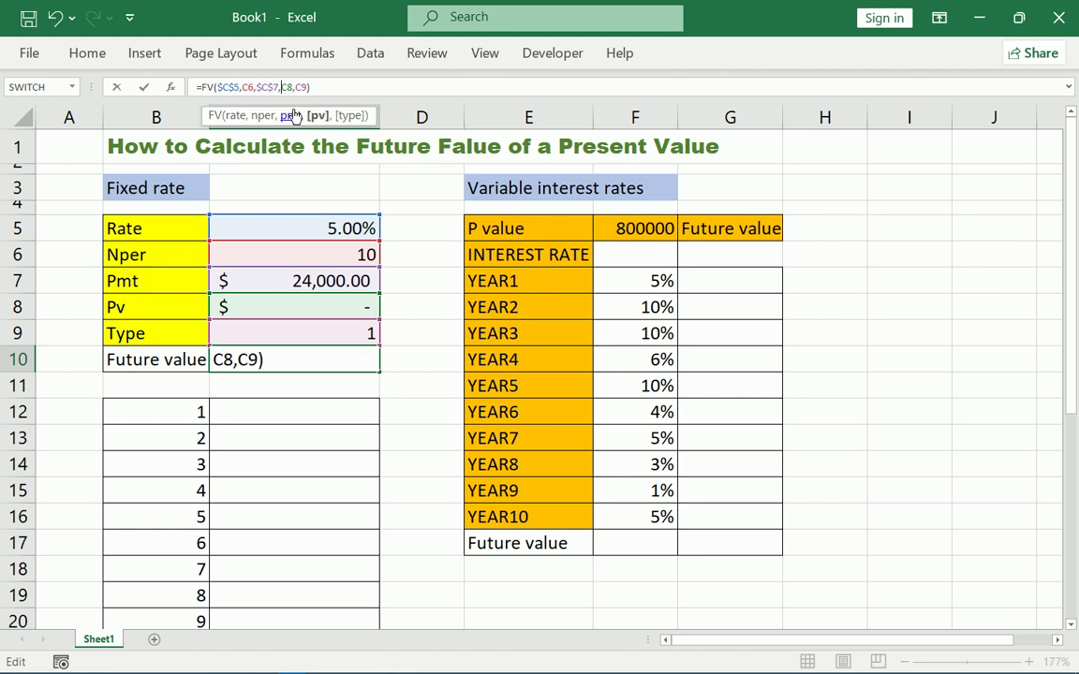
pyautogui.write('$')
pyautogui.click(291, 87)
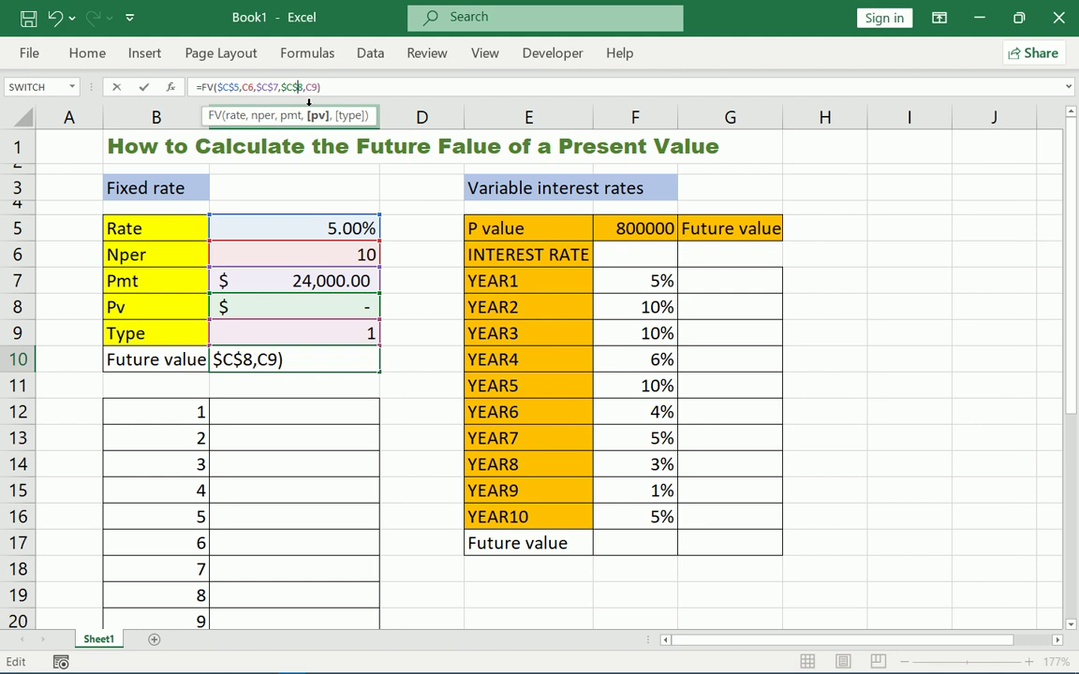
pyautogui.write('$')
pyautogui.click(305, 87)
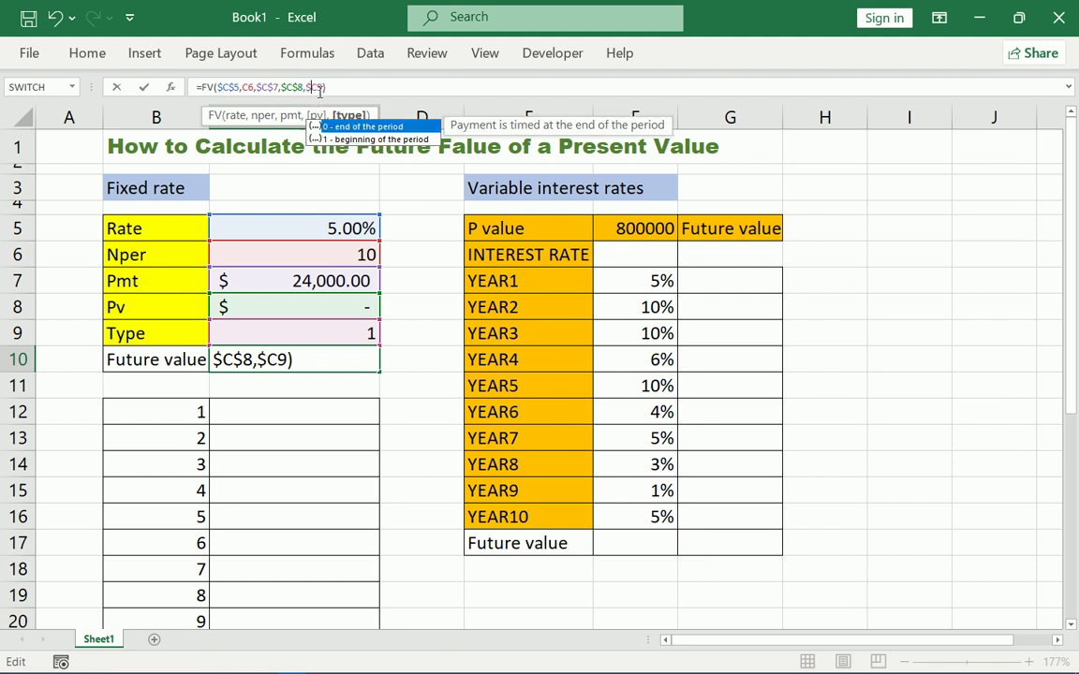
pyautogui.write('$')
pyautogui.press('Right')
pyautogui.write('$')
pyautogui.click(253, 88)
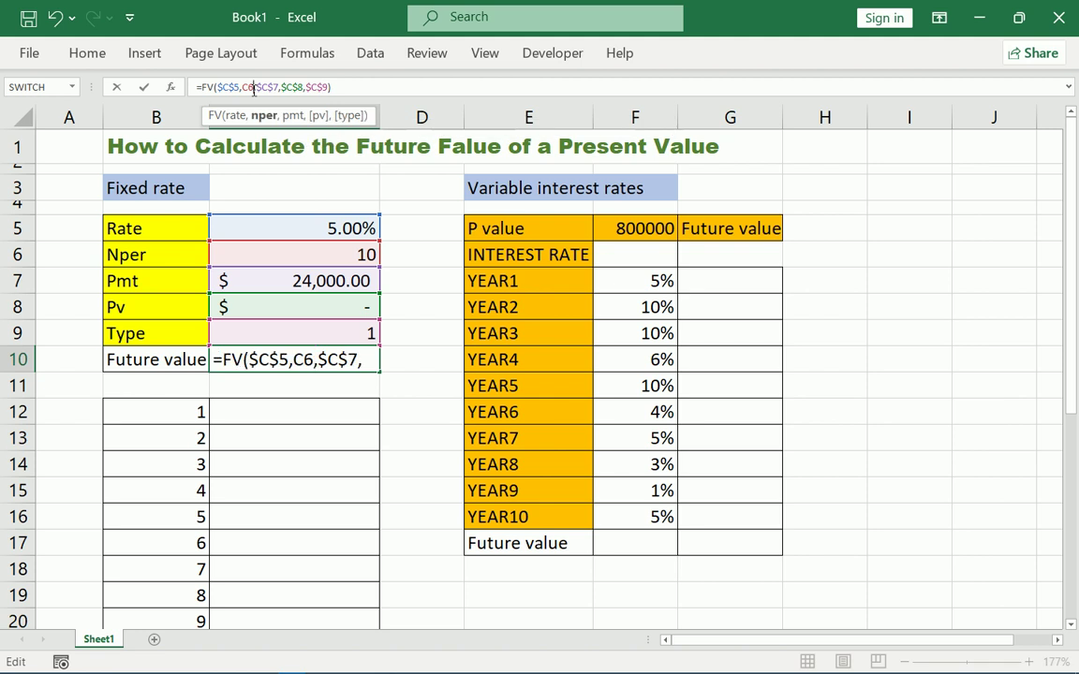
pyautogui.click(360, 87)
pyautogui.tripleClick(362, 87)
pyautogui.hotkey('ctrl', 'c')
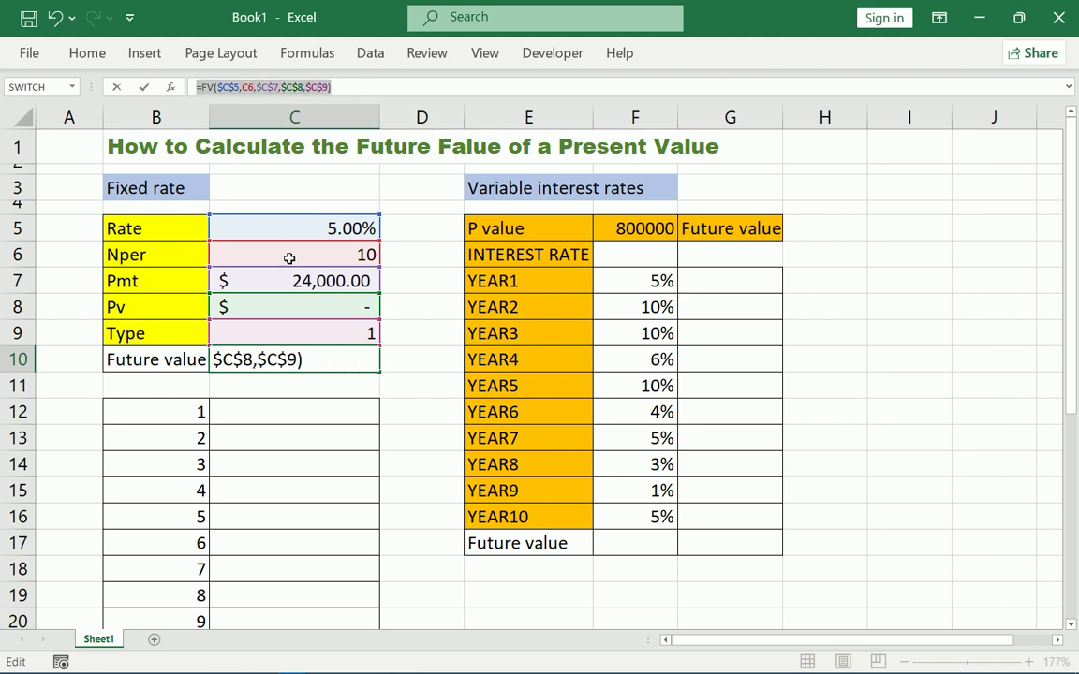
pyautogui.press('Return')
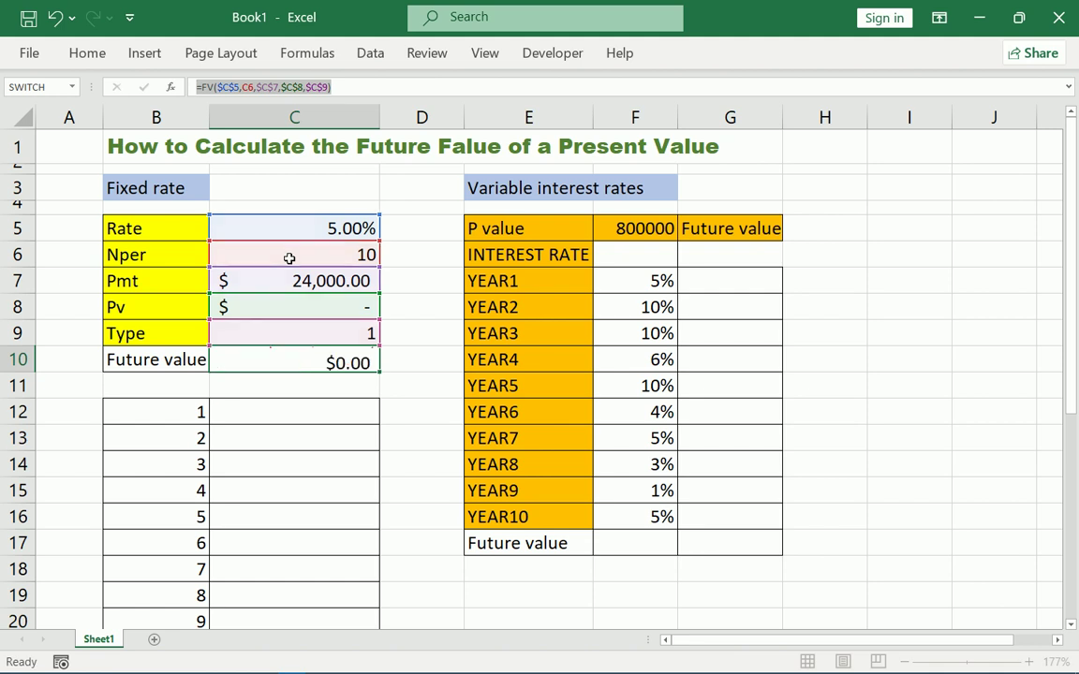
# Step: Paste the FV formula into C12 and fill it down through C21
pyautogui.click(291, 410)
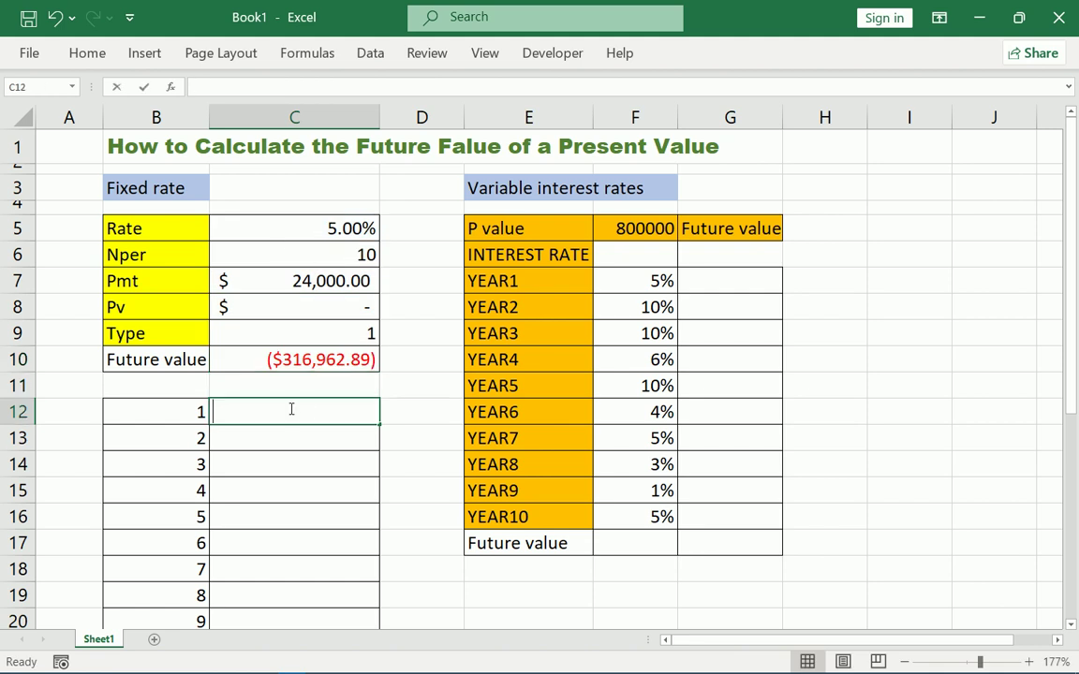
pyautogui.hotkey('ctrl', 'v')
pyautogui.press('Return')
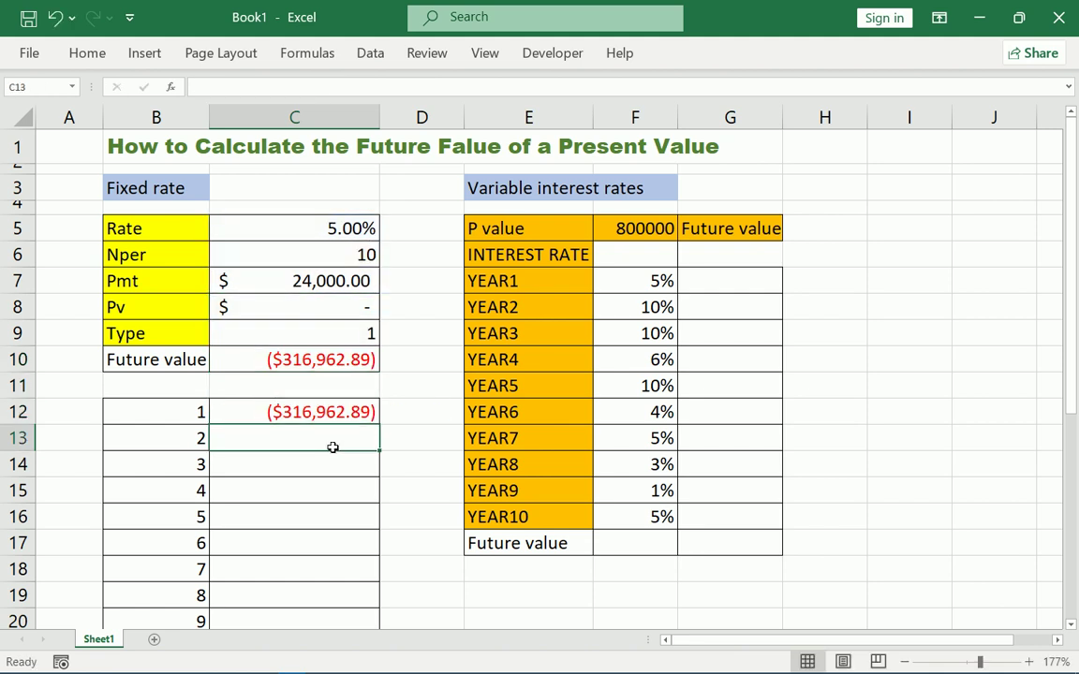
pyautogui.click(333, 414)
pyautogui.moveTo(378, 424); pyautogui.dragTo(378, 620)
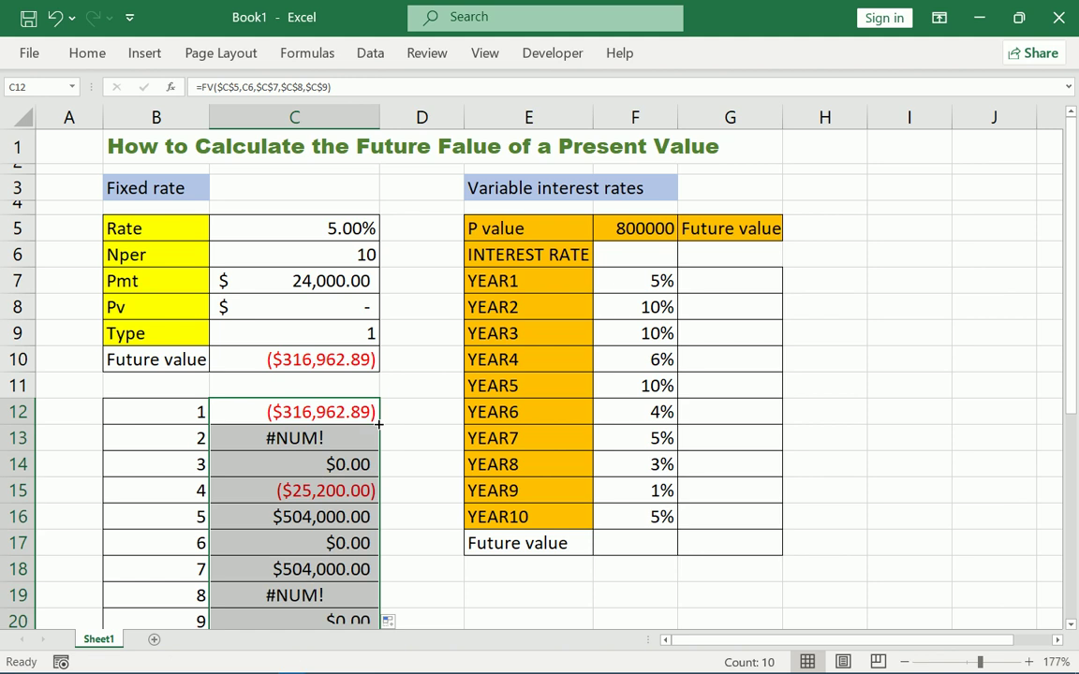
# Step: Change the period argument to 1 in C12 and edit C13's period for year 2
pyautogui.doubleClick(307, 412)
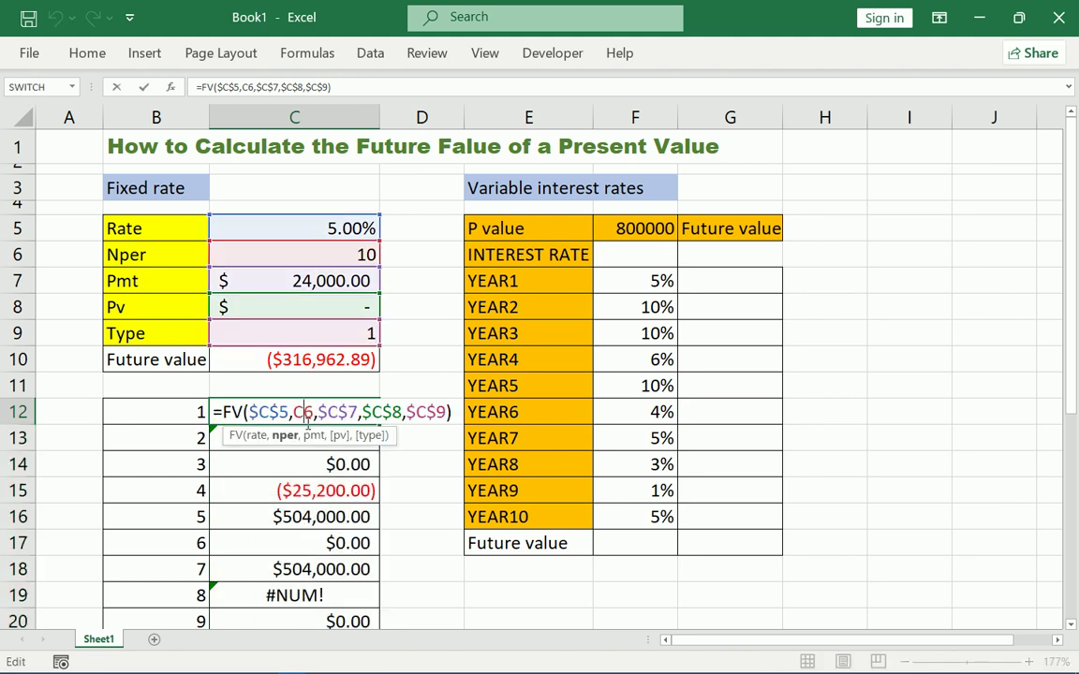
pyautogui.doubleClick(303, 412)
pyautogui.write('1')
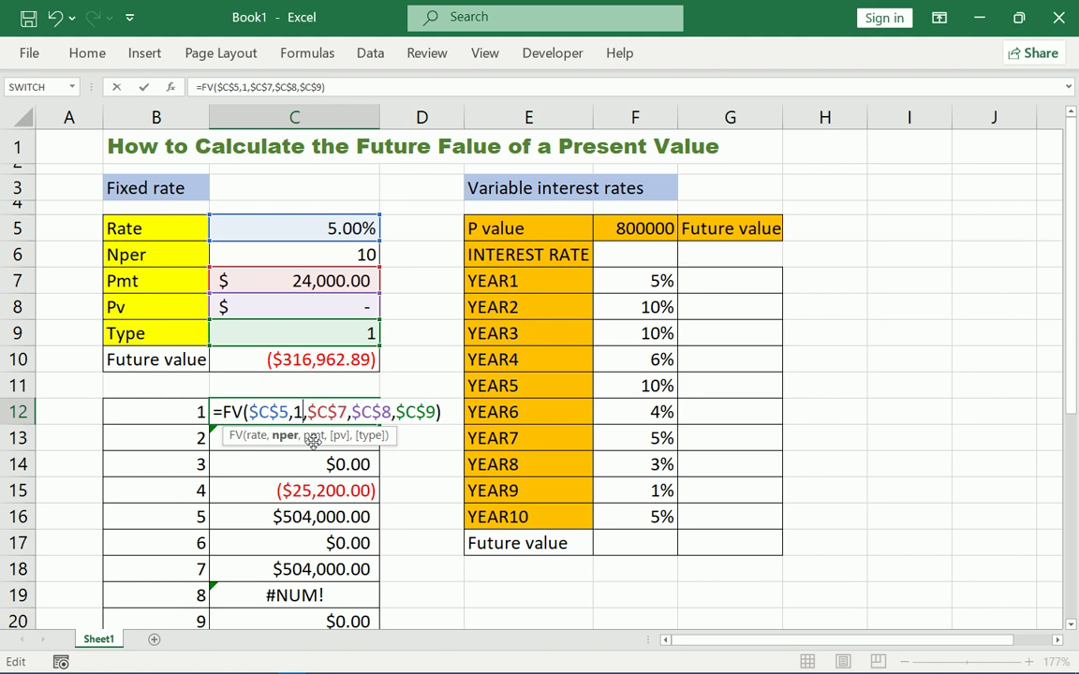
pyautogui.press('Return')
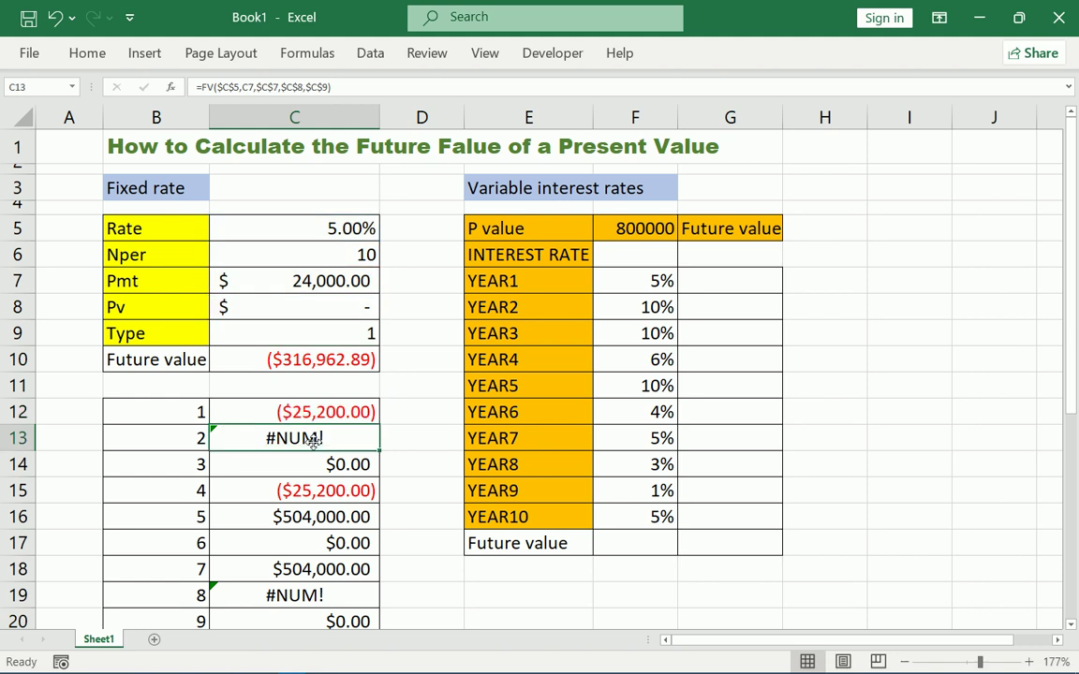
pyautogui.doubleClick(313, 440)
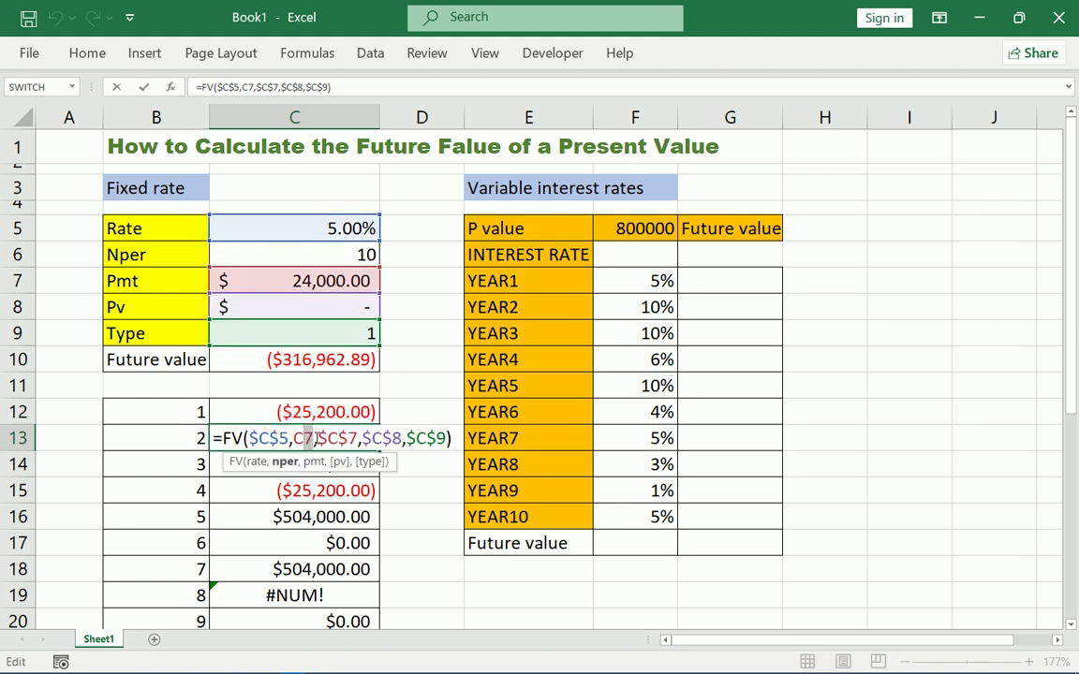
pyautogui.doubleClick(304, 437)
pyautogui.write('C8')
pyautogui.press('Return')
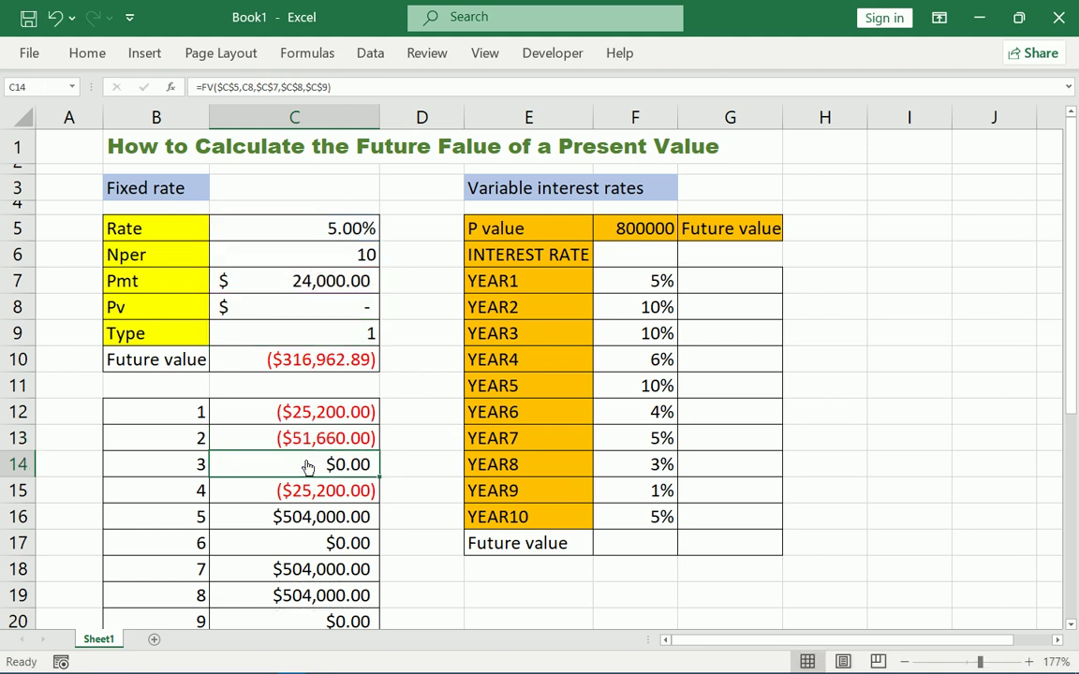
# Step: Set the period count to 3 in C14 and 4 in C15
pyautogui.doubleClick(319, 464)
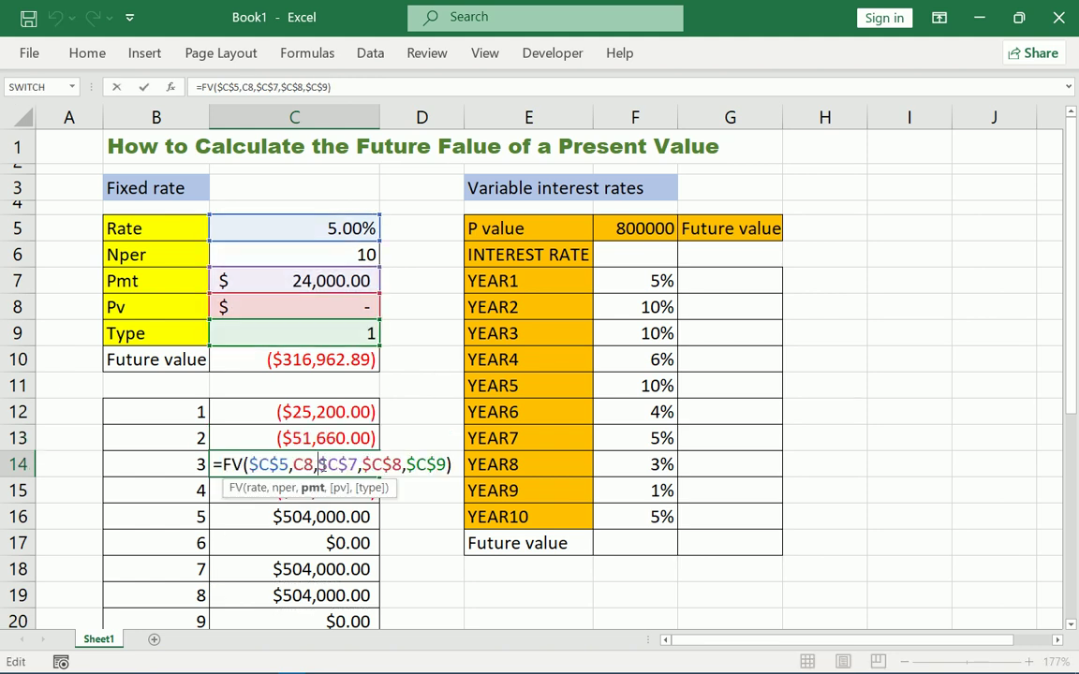
pyautogui.doubleClick(309, 464)
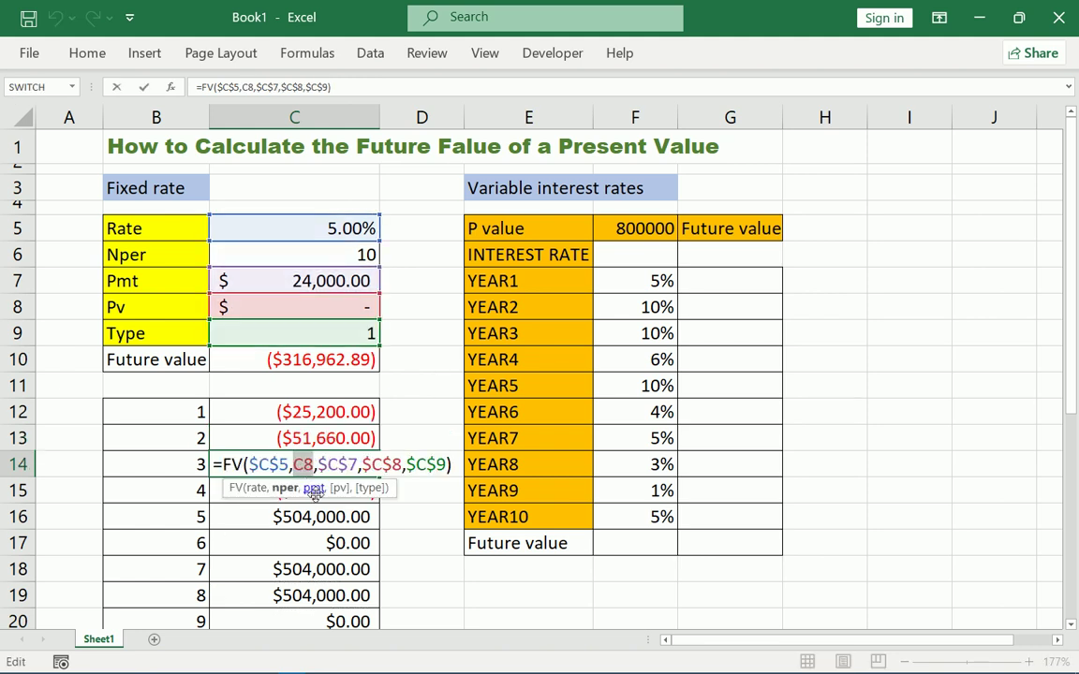
pyautogui.write('2')
pyautogui.press('BackSpace')
pyautogui.write('3')
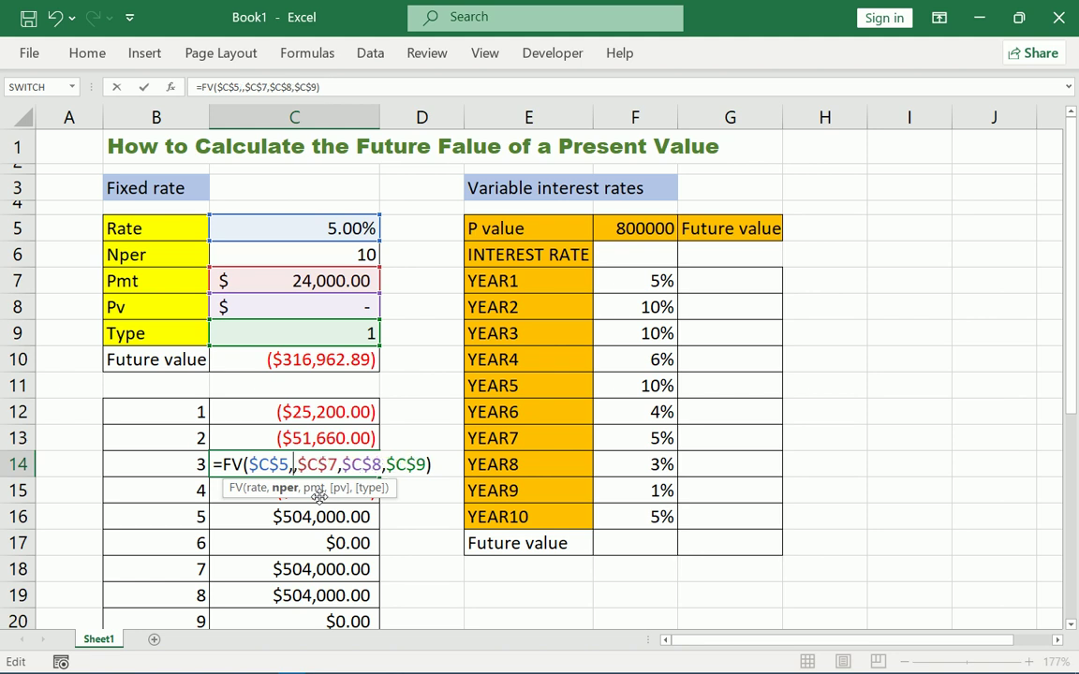
pyautogui.press('Return')
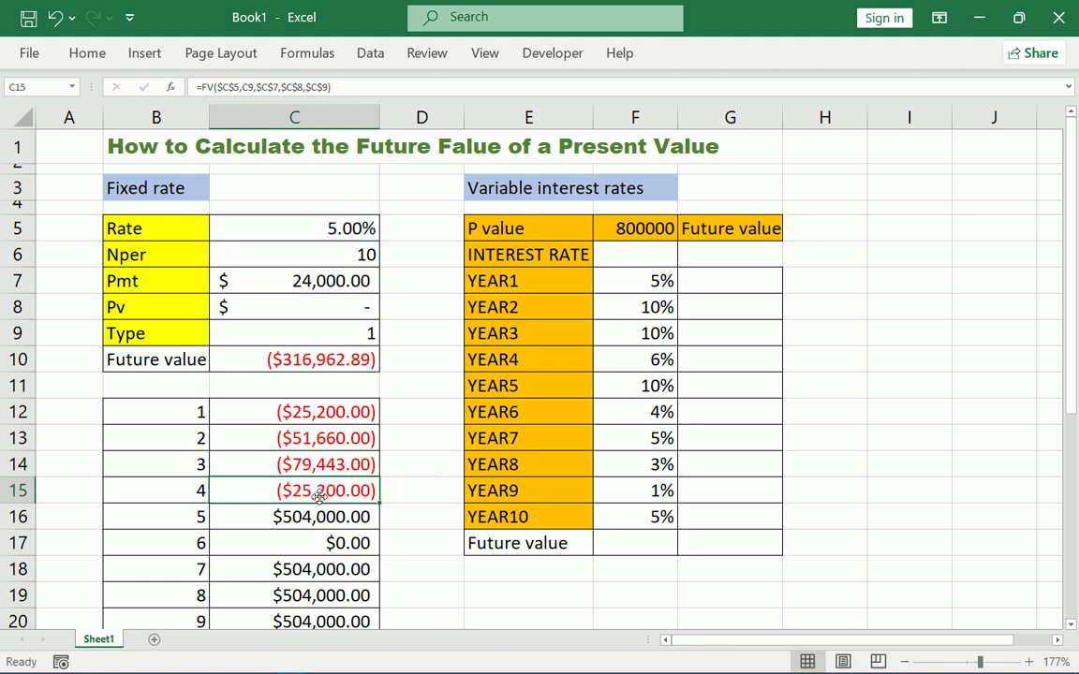
pyautogui.doubleClick(318, 490)
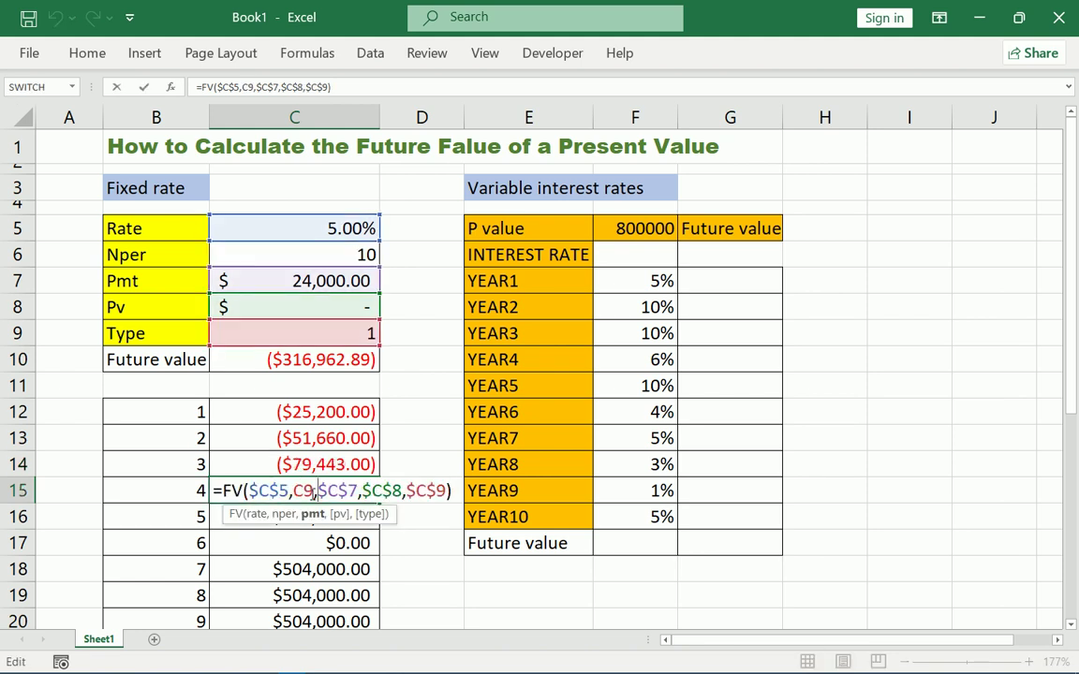
pyautogui.moveTo(316, 491); pyautogui.dragTo(294, 490)
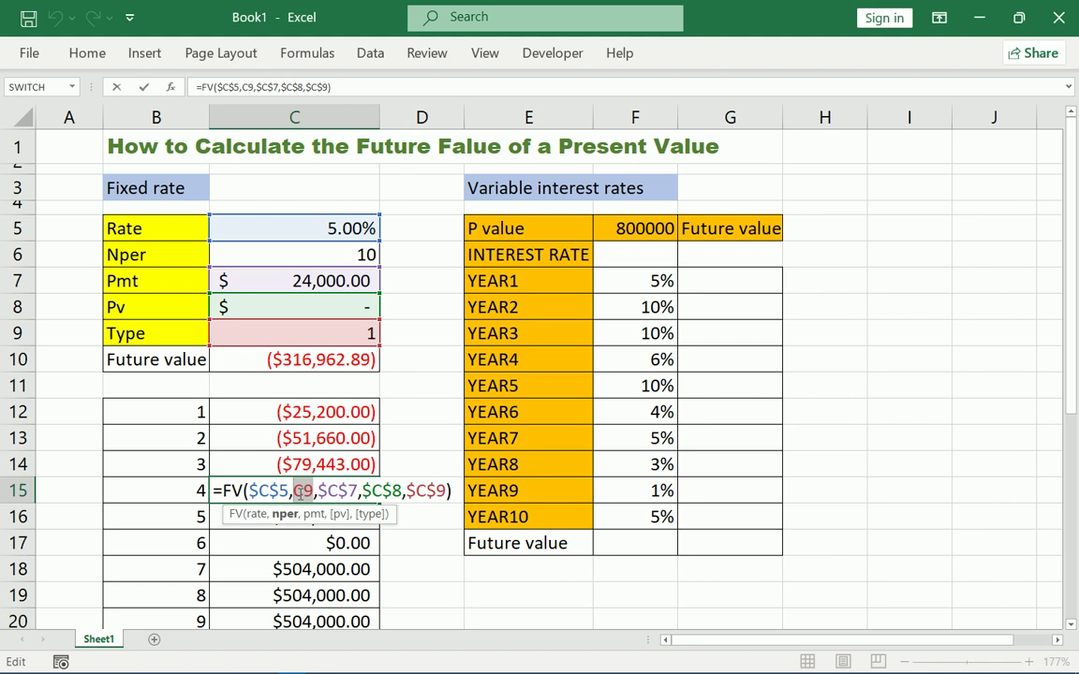
pyautogui.write('4')
pyautogui.press('Return')
# Step: Set the period counts to 5, 6 and 7 in C16, C17 and C18
pyautogui.scroll(-2, 308, 513)
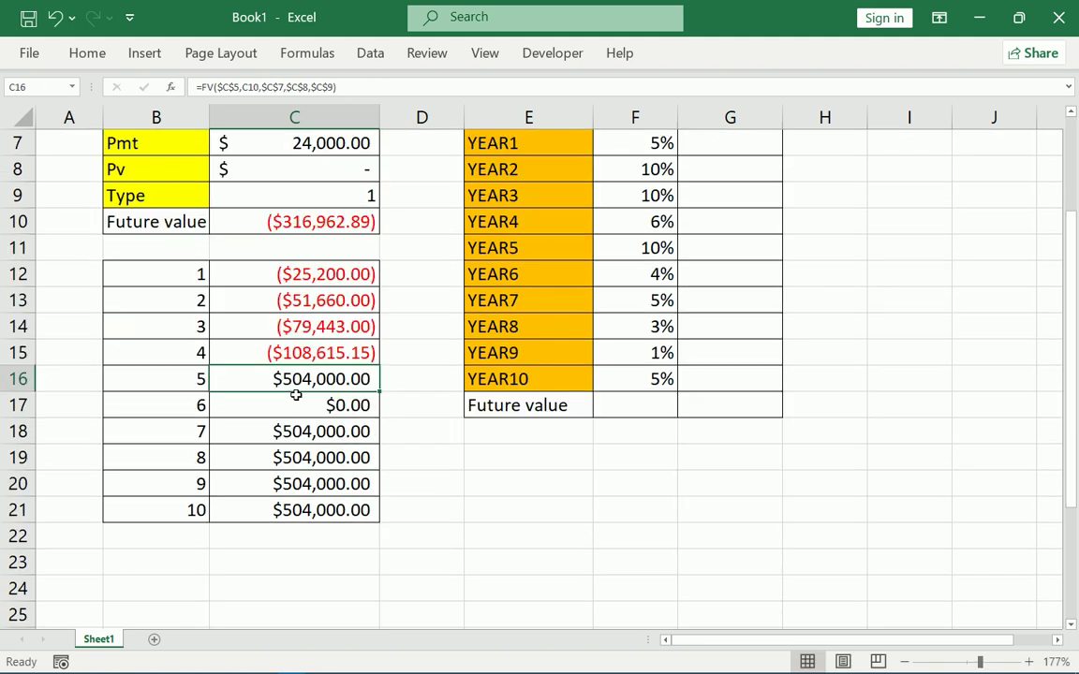
pyautogui.doubleClick(317, 378)
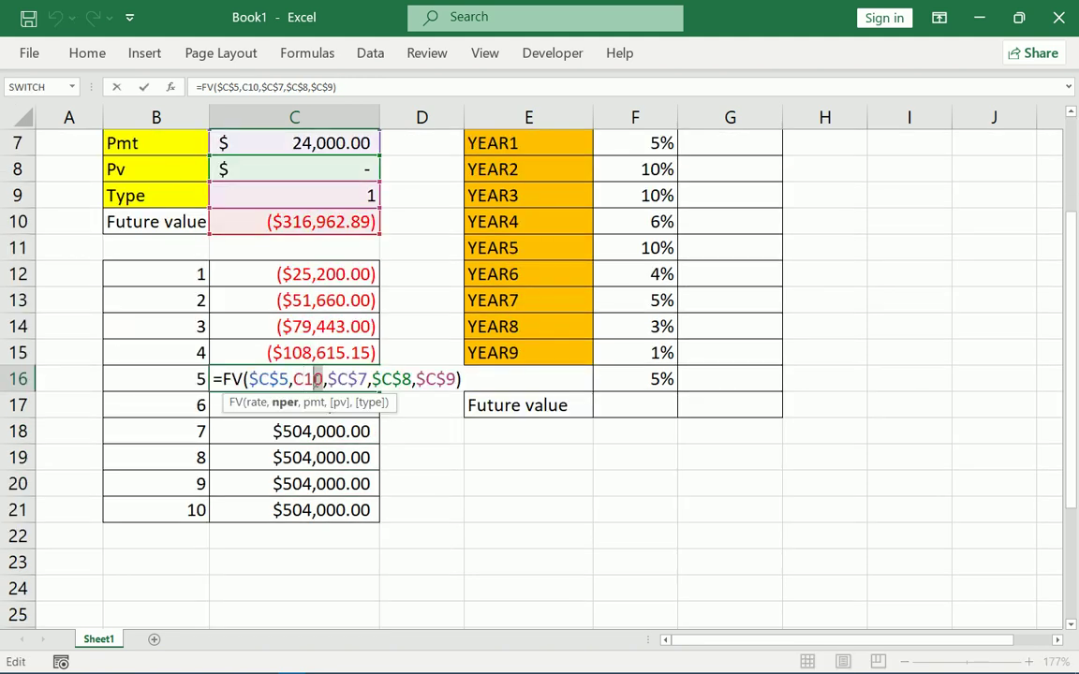
pyautogui.doubleClick(312, 379)
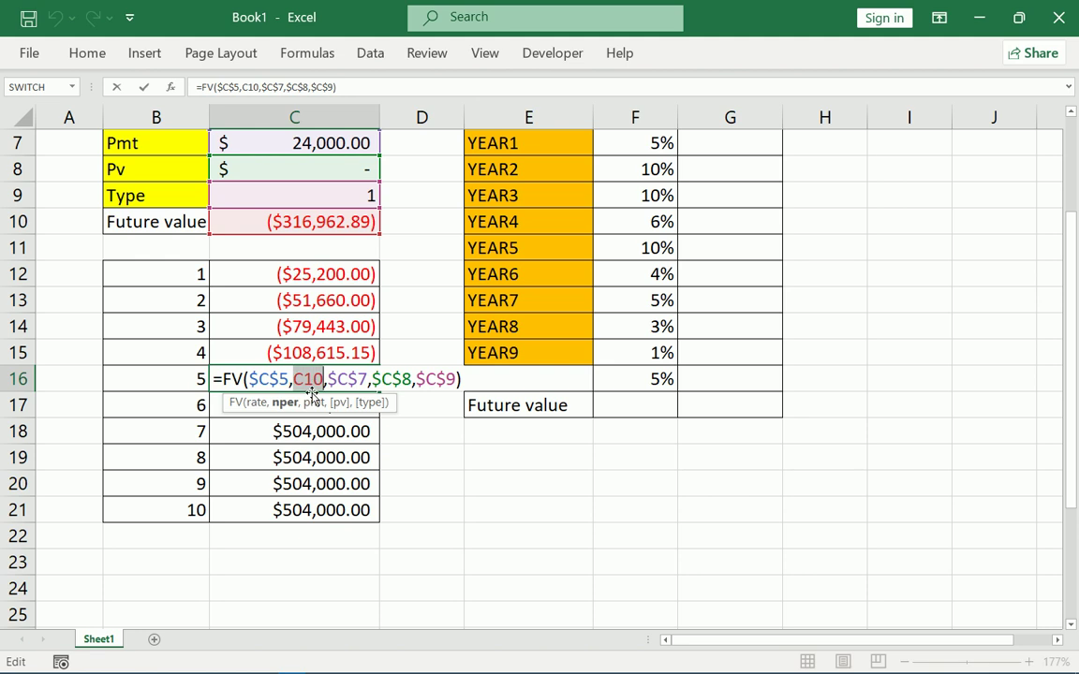
pyautogui.write('5')
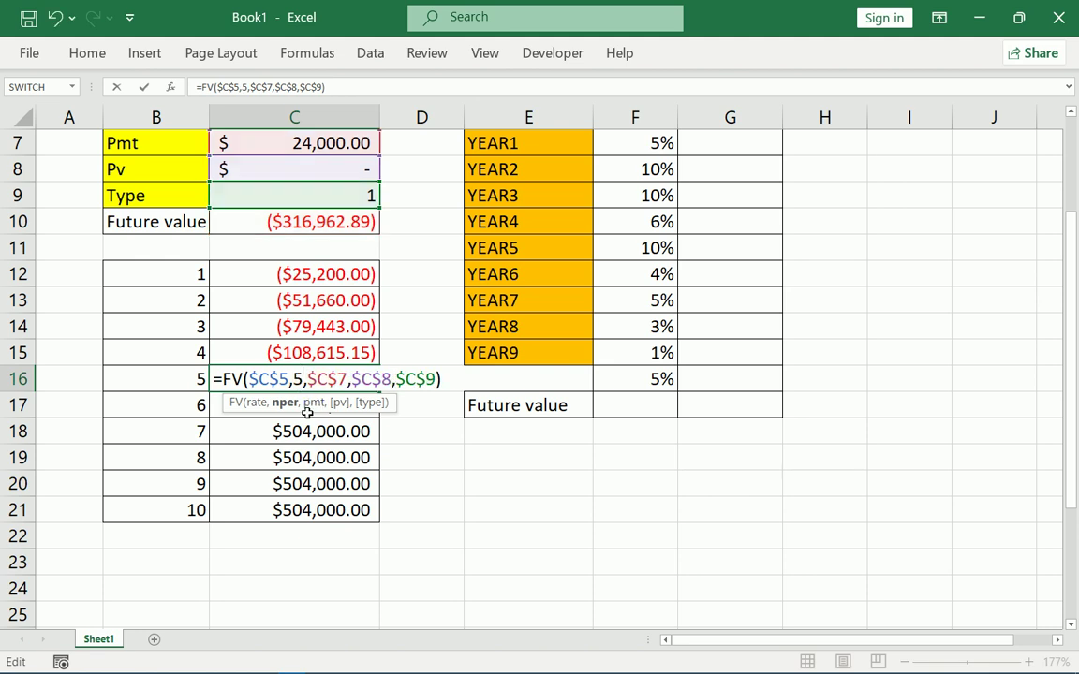
pyautogui.press('Return')
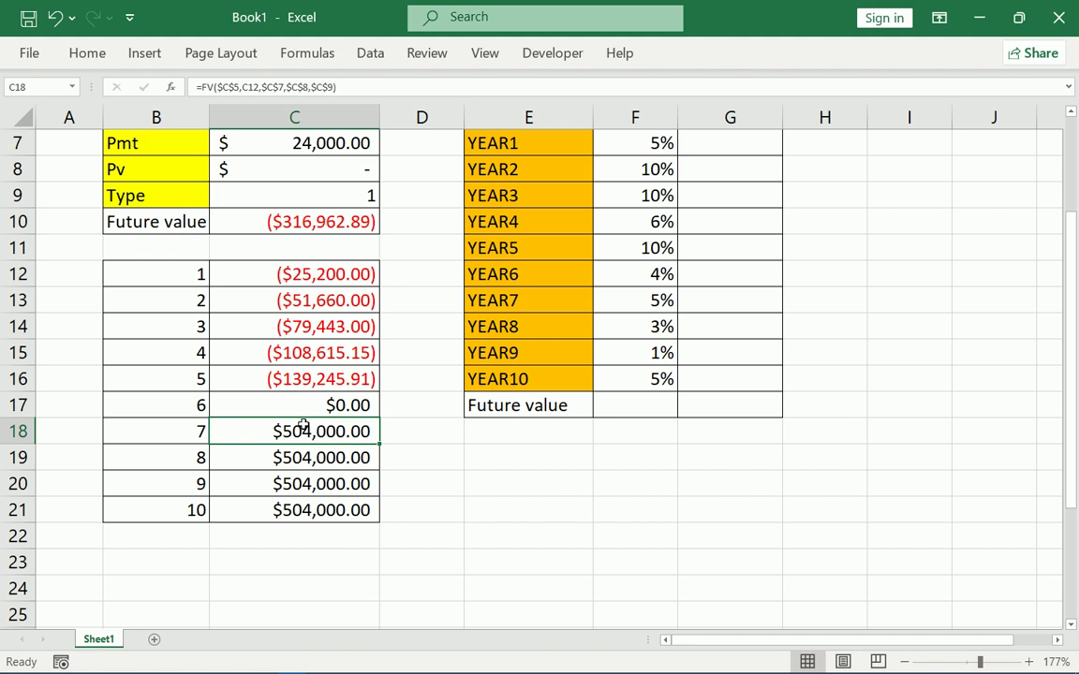
pyautogui.doubleClick(290, 410)
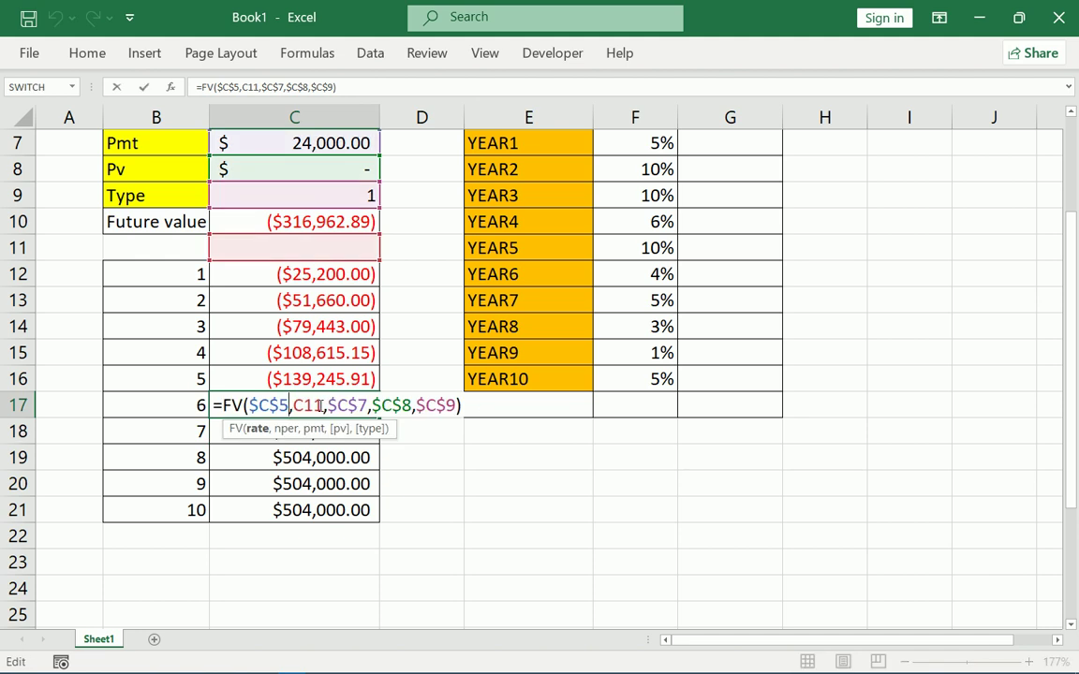
pyautogui.moveTo(319, 405); pyautogui.dragTo(295, 404)
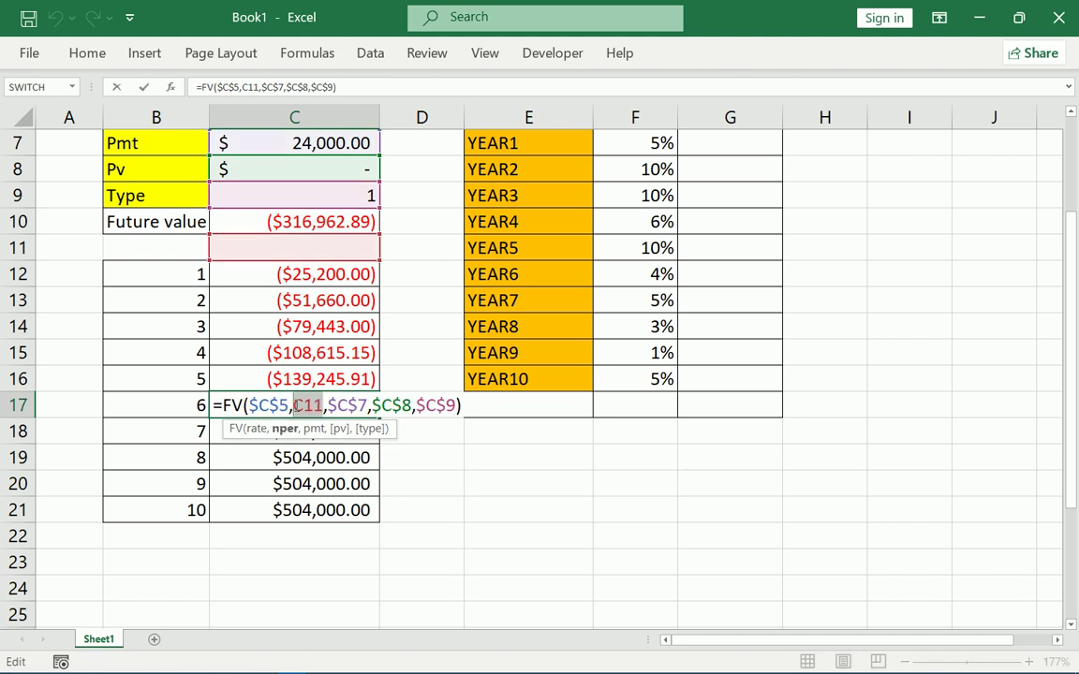
pyautogui.write('6')
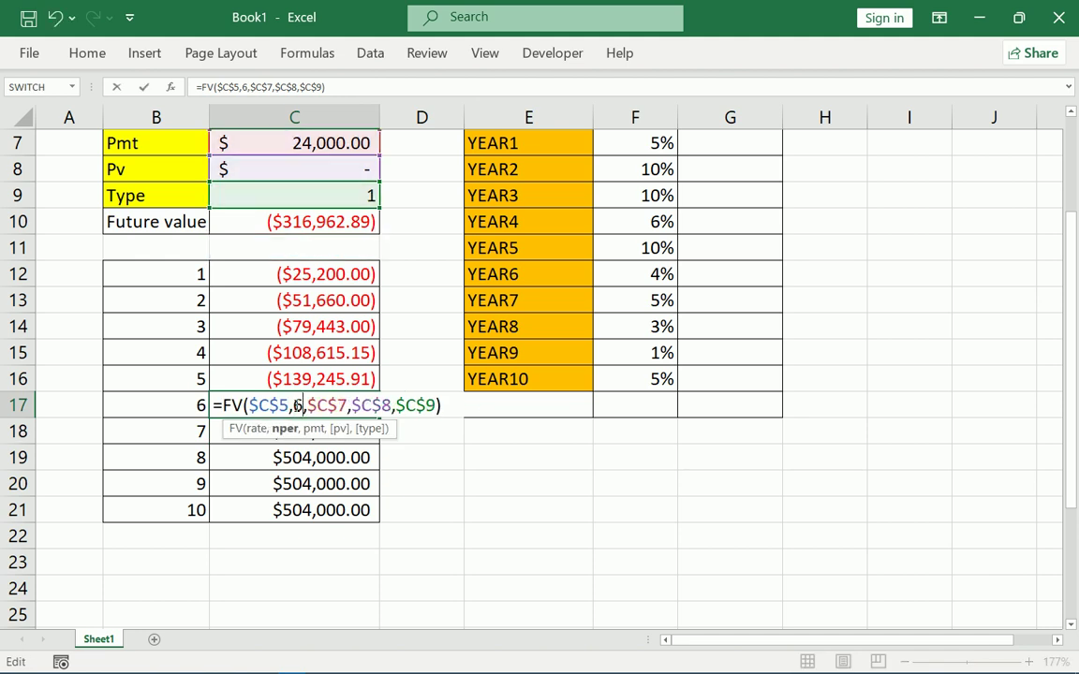
pyautogui.press('Return')
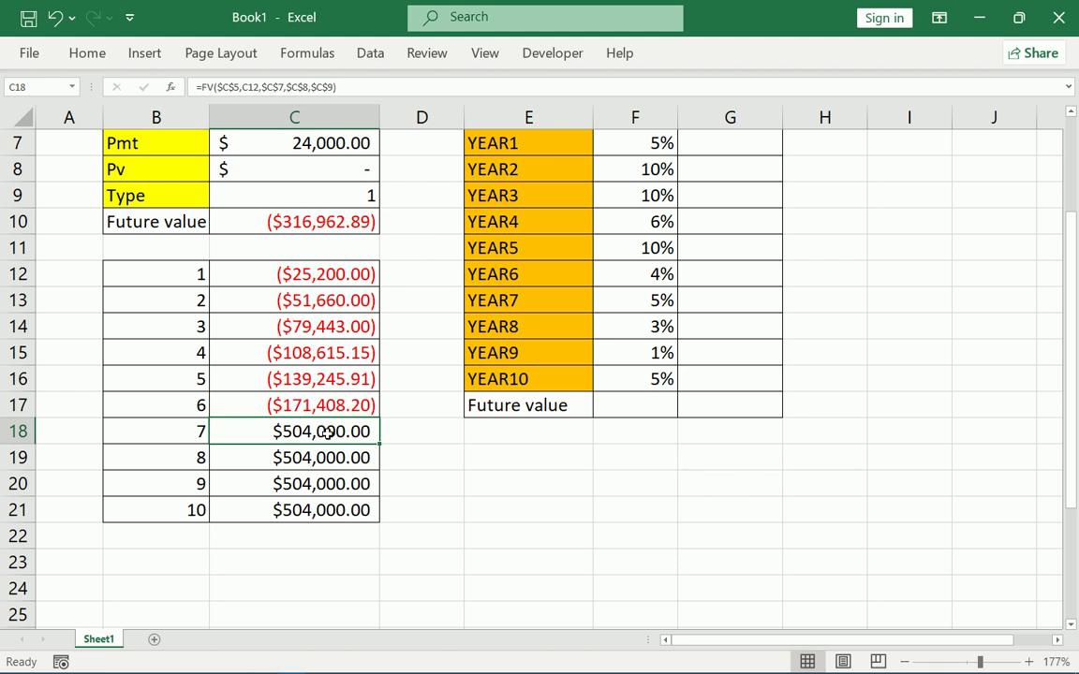
pyautogui.doubleClick(304, 429)
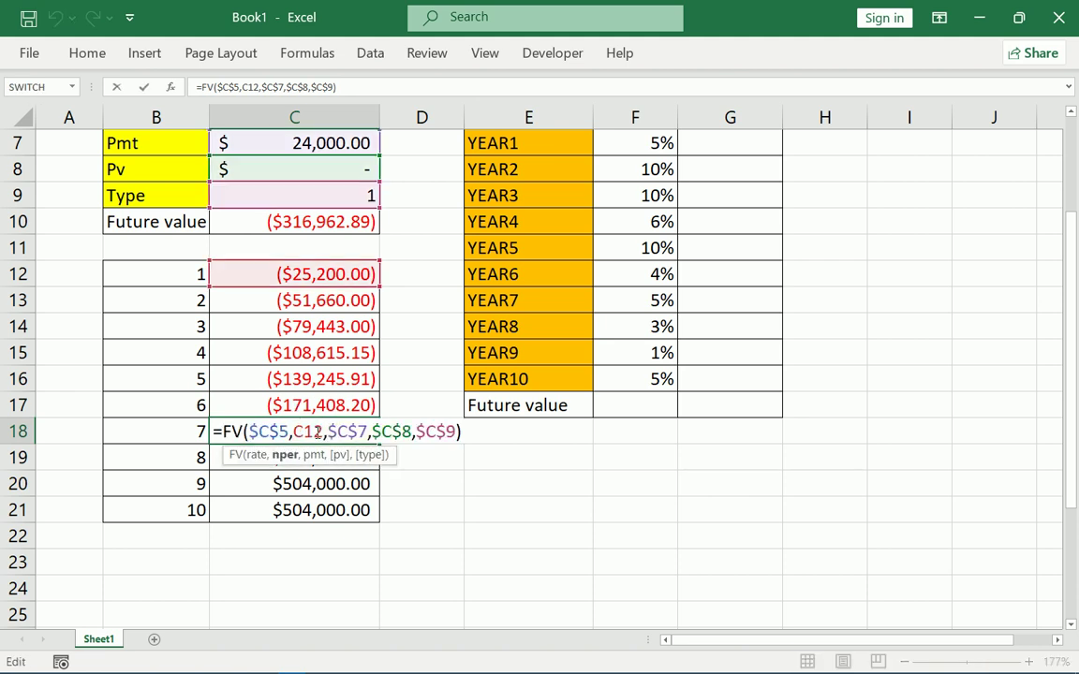
pyautogui.doubleClick(317, 431)
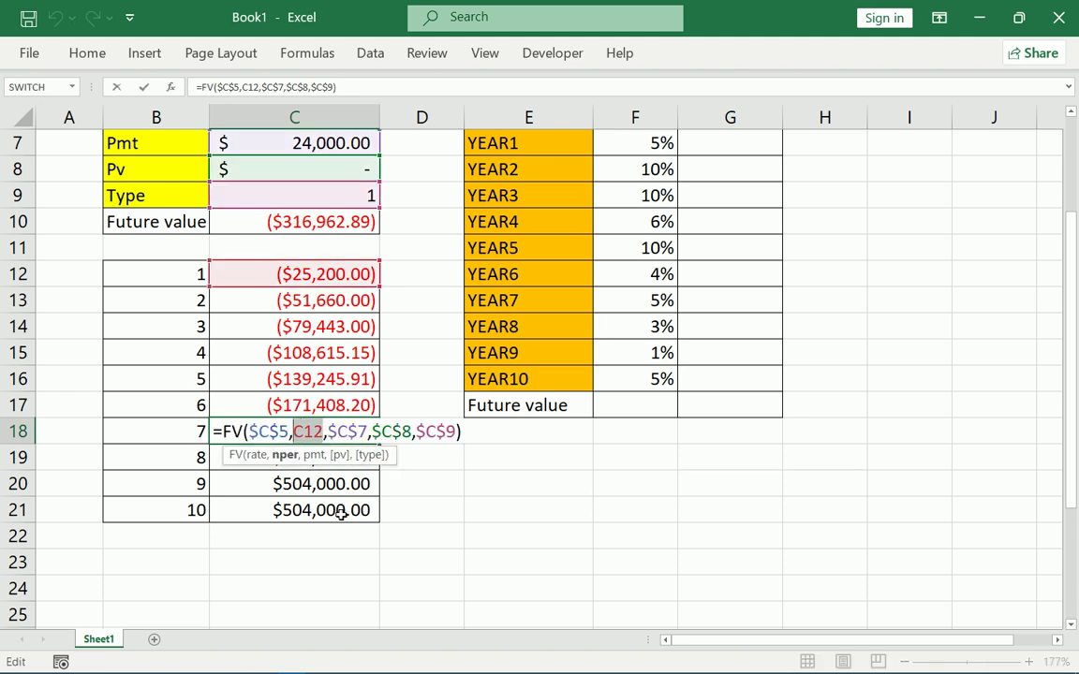
pyautogui.write('7')
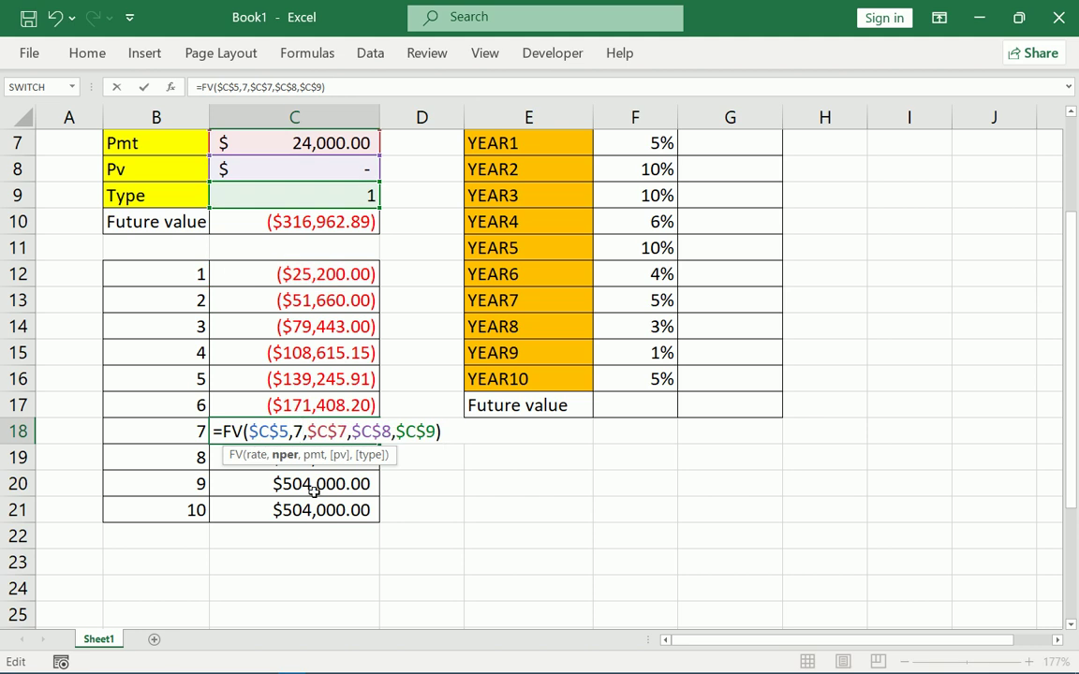
pyautogui.click(313, 487)
pyautogui.click(298, 275)
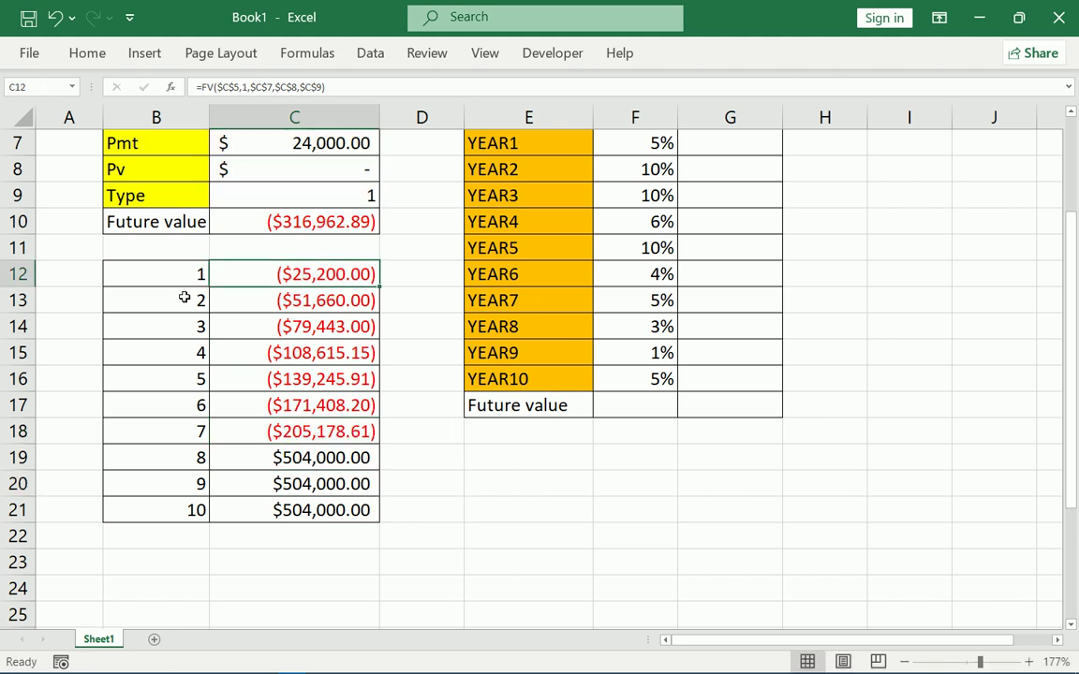
# Step: Replace C12's period count 1 with B12 and fill the formula down to C21
pyautogui.doubleClick(311, 273)
pyautogui.doubleClick(296, 274)
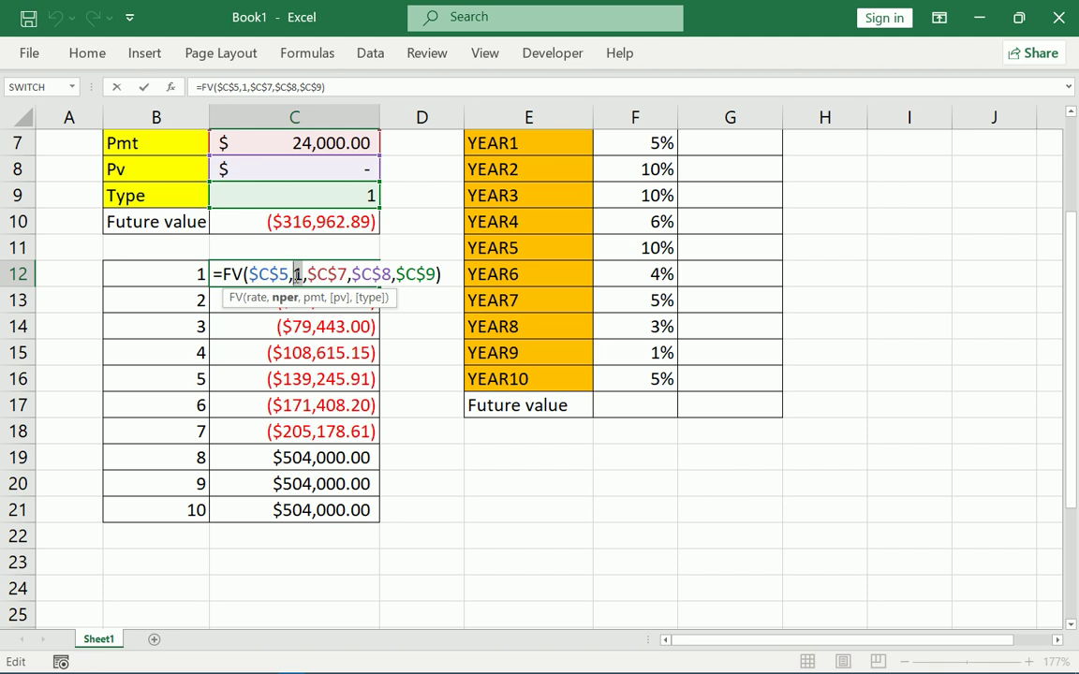
pyautogui.click(198, 273)
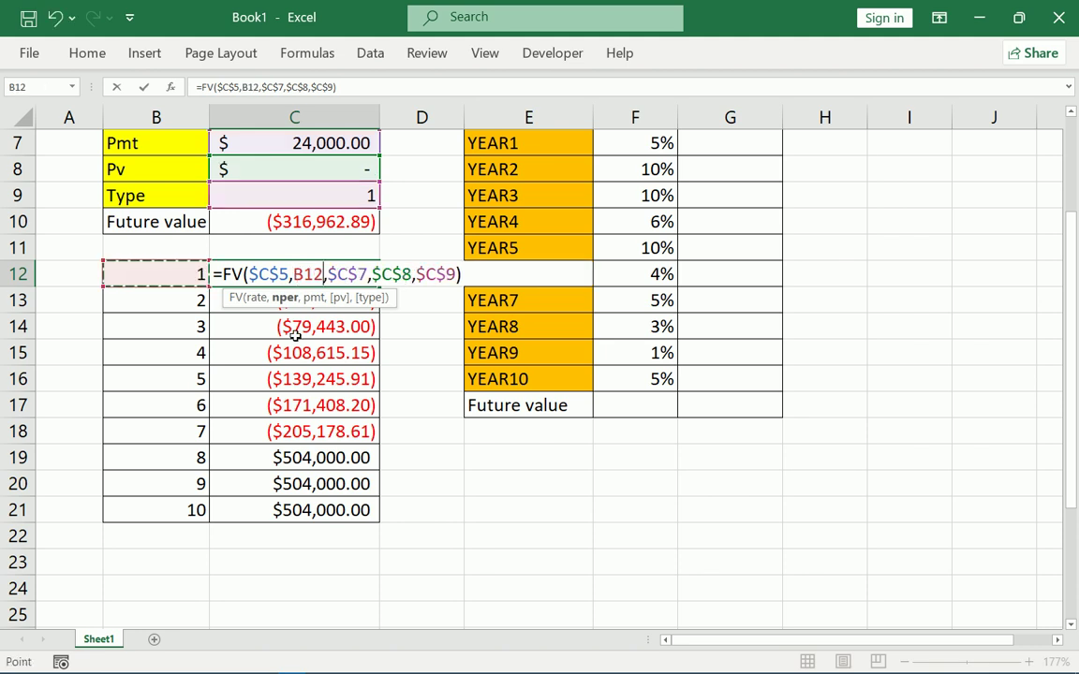
pyautogui.press('Return')
pyautogui.click(281, 267)
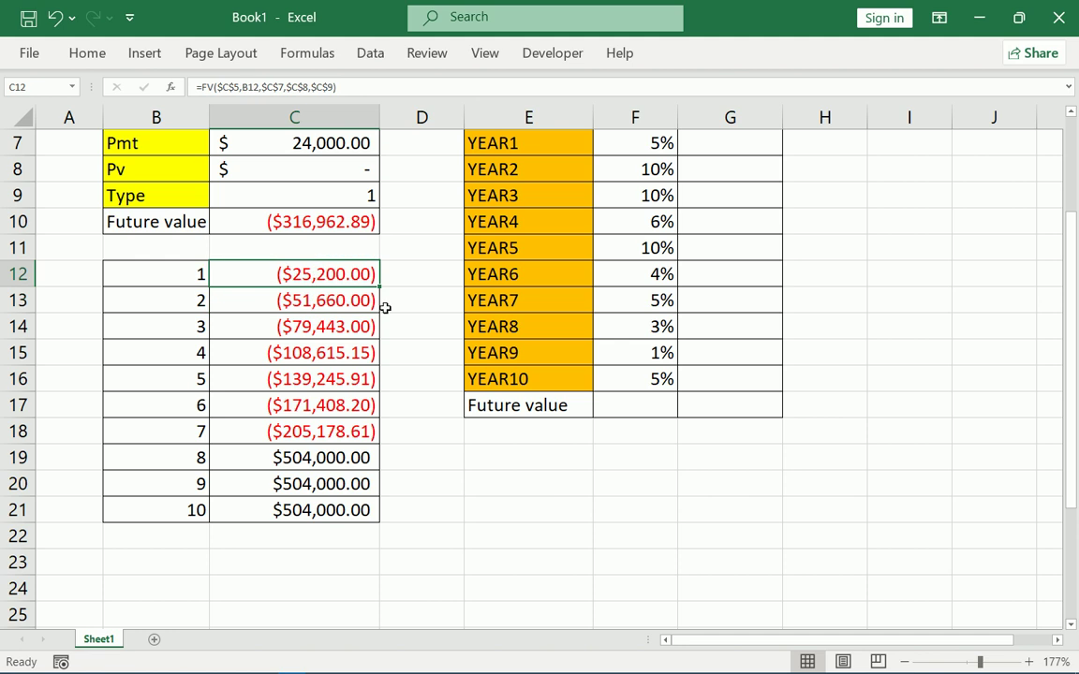
pyautogui.moveTo(381, 288); pyautogui.dragTo(379, 510)
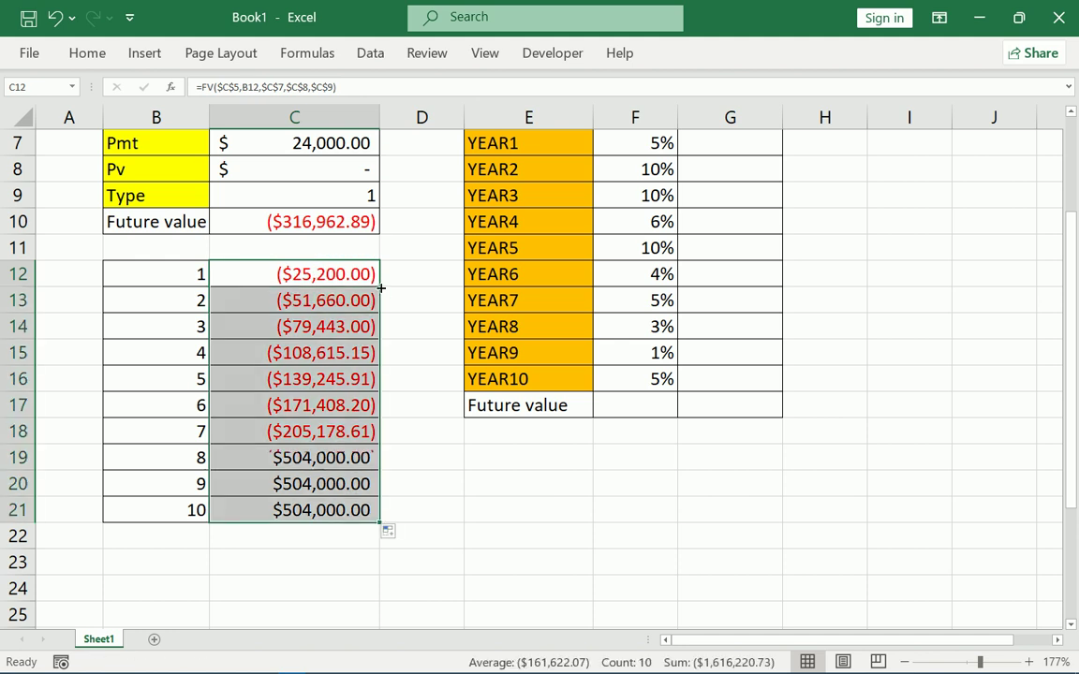
# Step: Check C19's formula references and compare year 10 with C10's ($316,962.89)
pyautogui.click(313, 452)
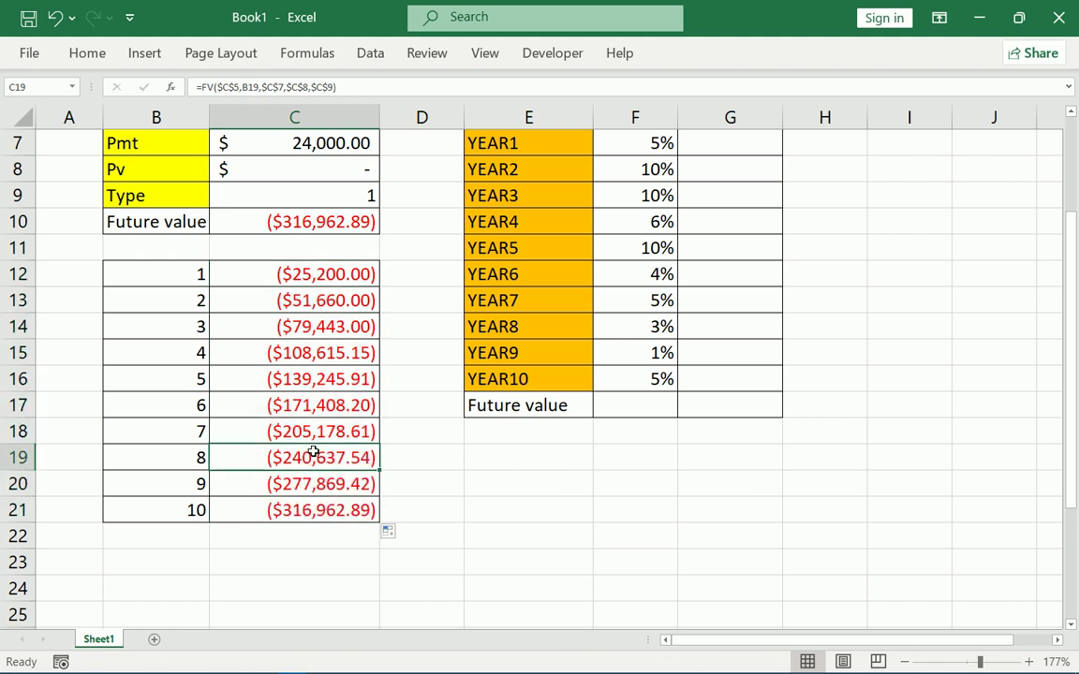
pyautogui.doubleClick(315, 459)
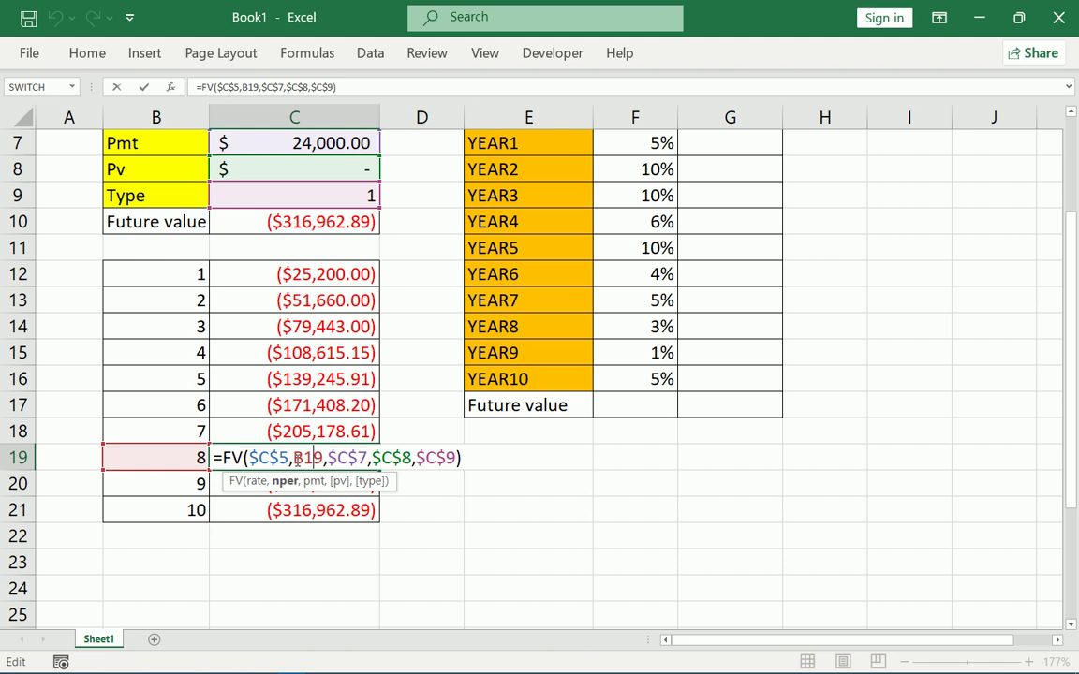
pyautogui.click(468, 458)
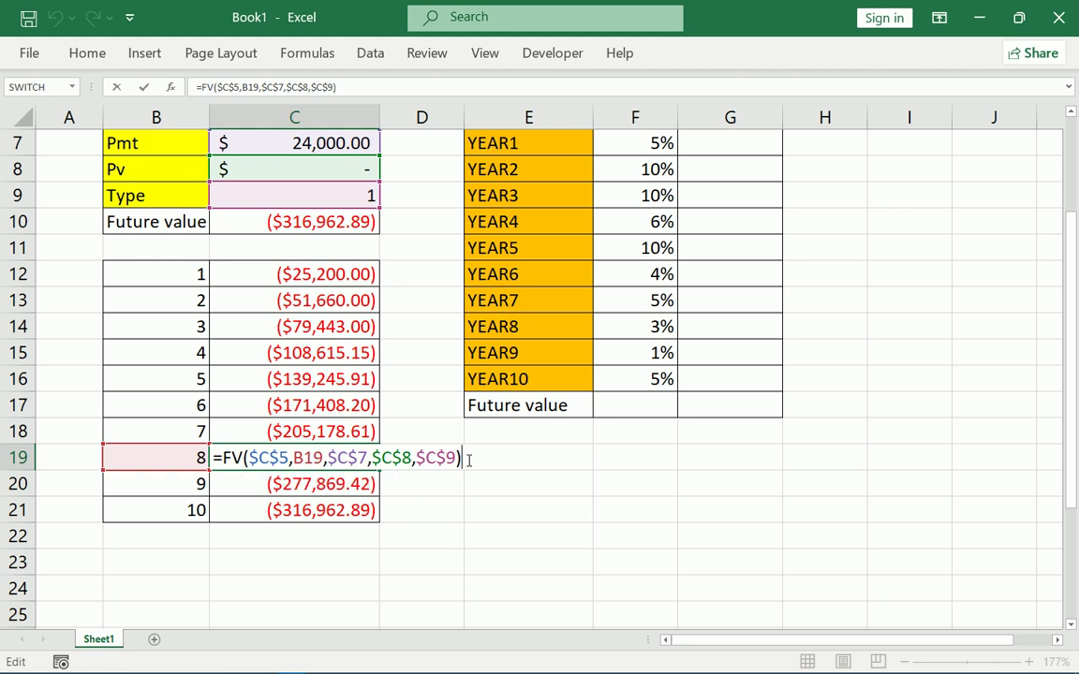
pyautogui.press('Return')
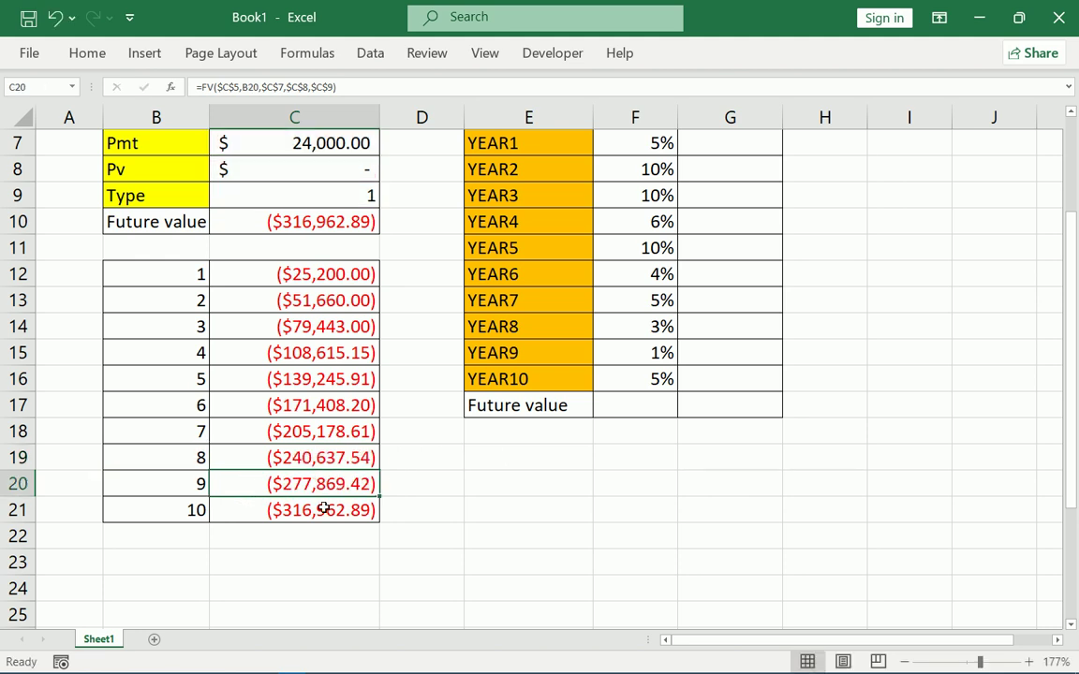
pyautogui.click(296, 214)
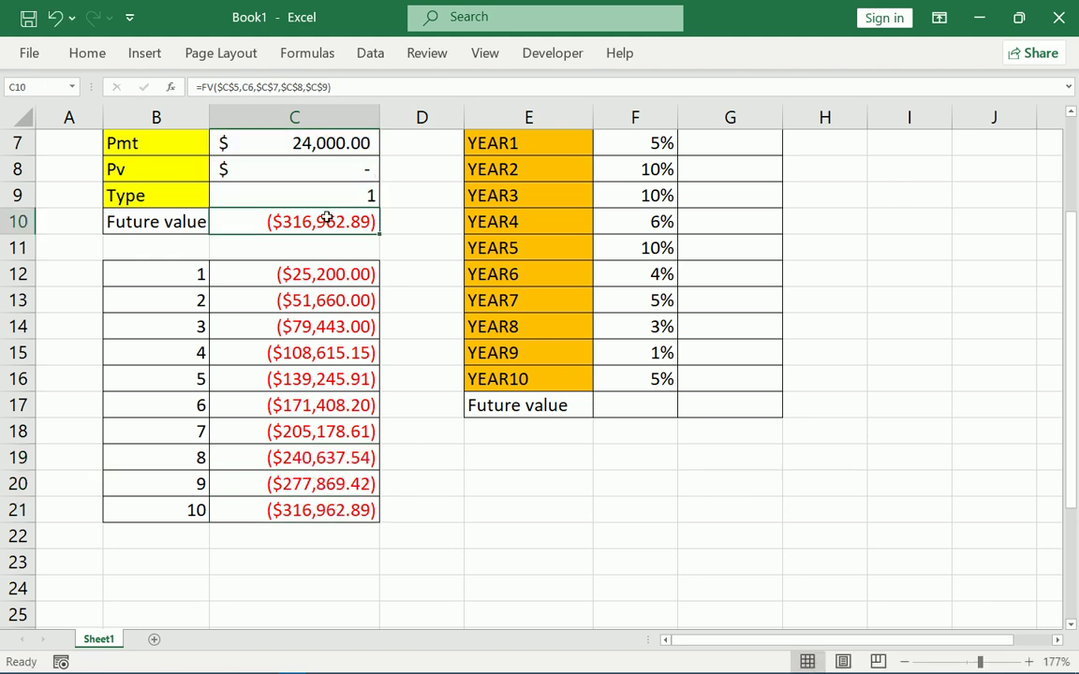
# Step: Enter =FVSCHEDULE(F5,F7:F16) in G17, using principal F5 and rates F7:F16
pyautogui.scroll(1, 437, 391)
pyautogui.click(693, 214)
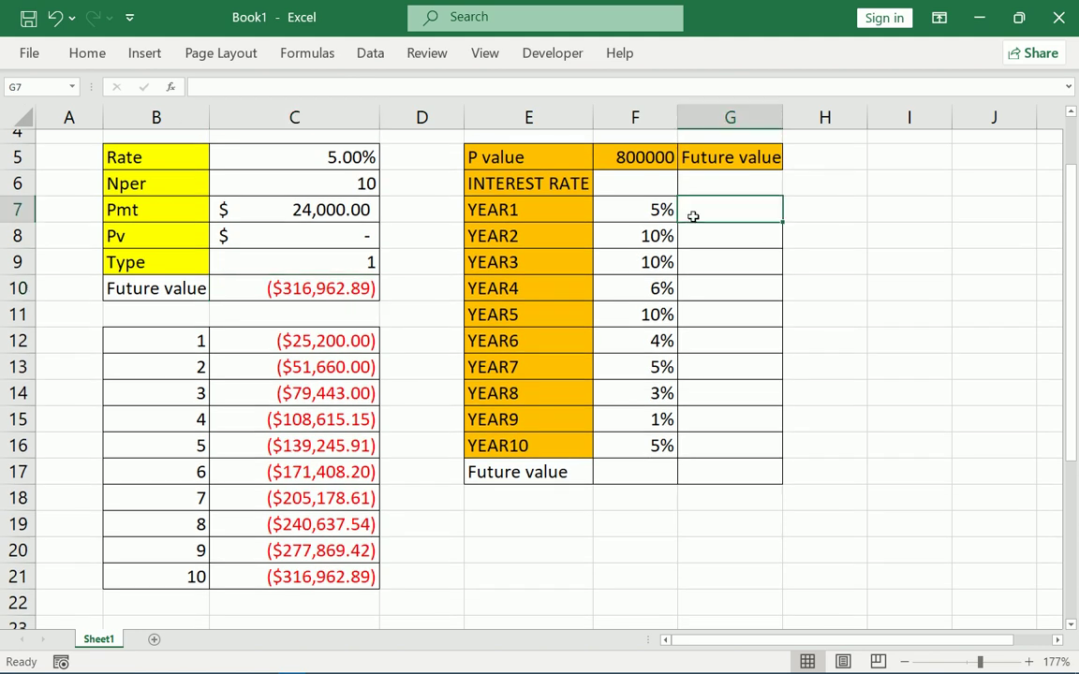
pyautogui.doubleClick(719, 475)
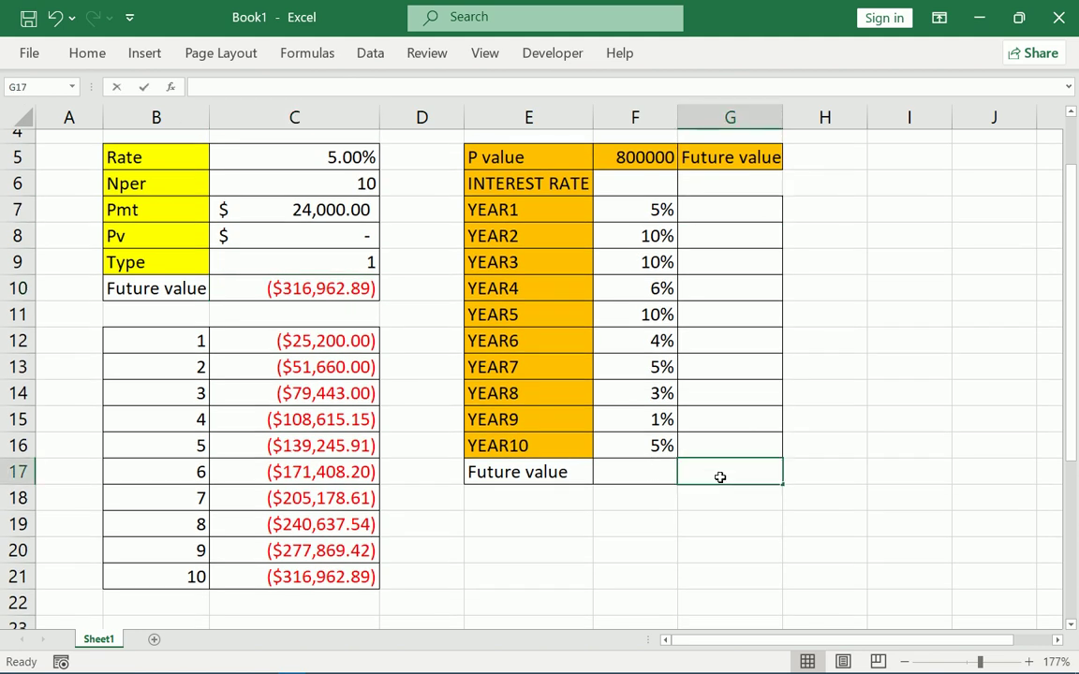
pyautogui.write('+')
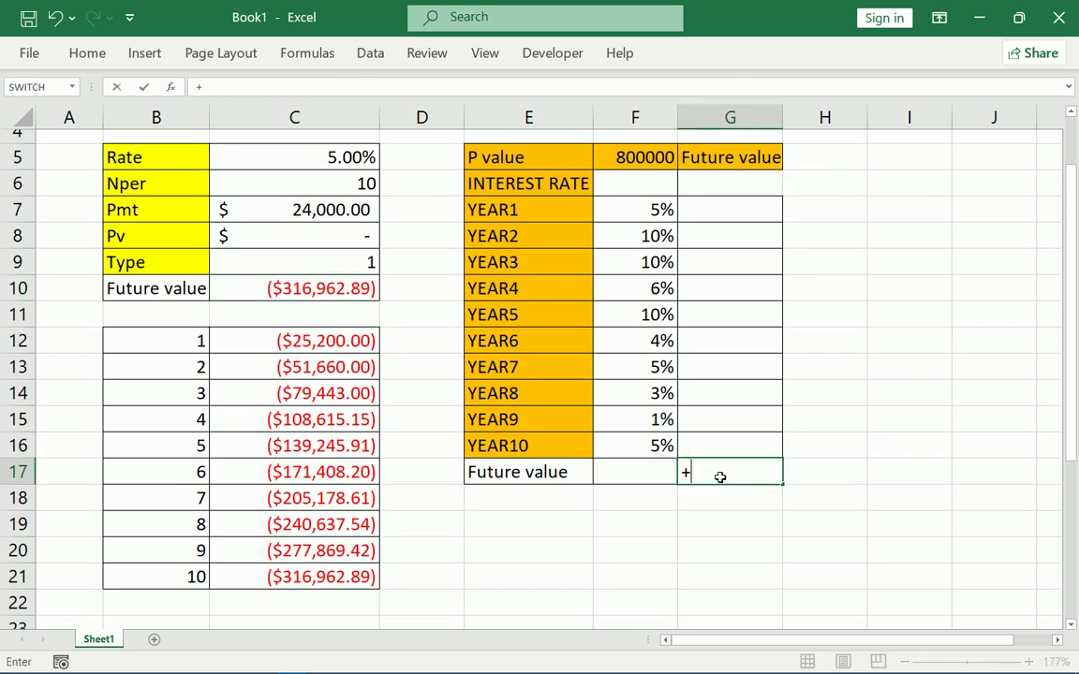
pyautogui.press('BackSpace')
pyautogui.write('=')
pyautogui.write('F')
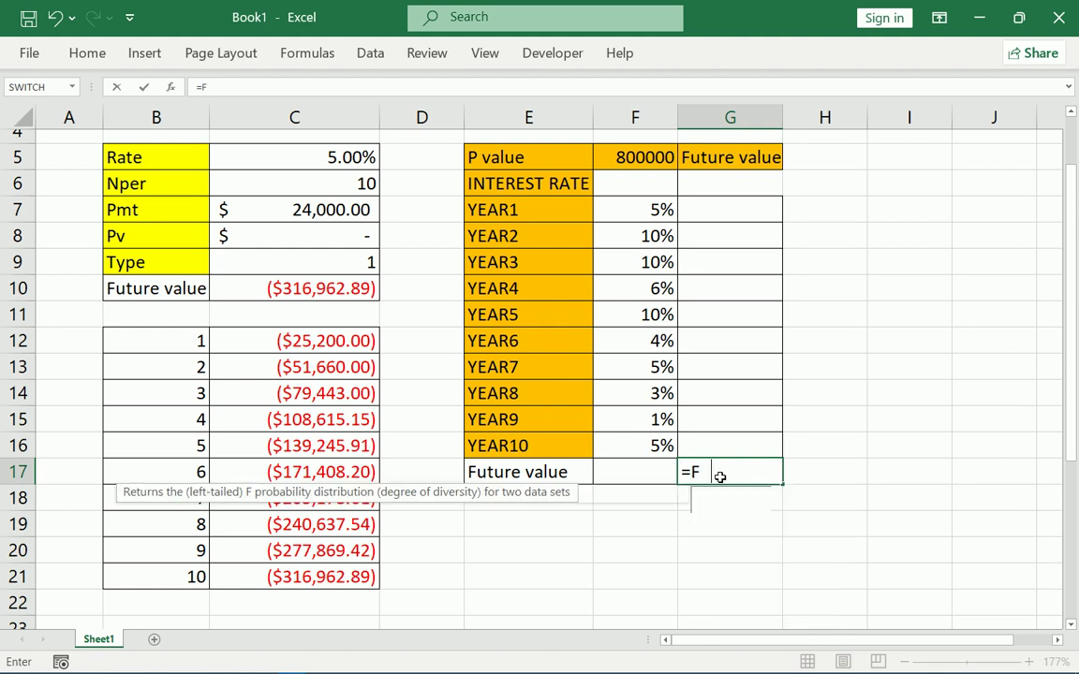
pyautogui.write('V')
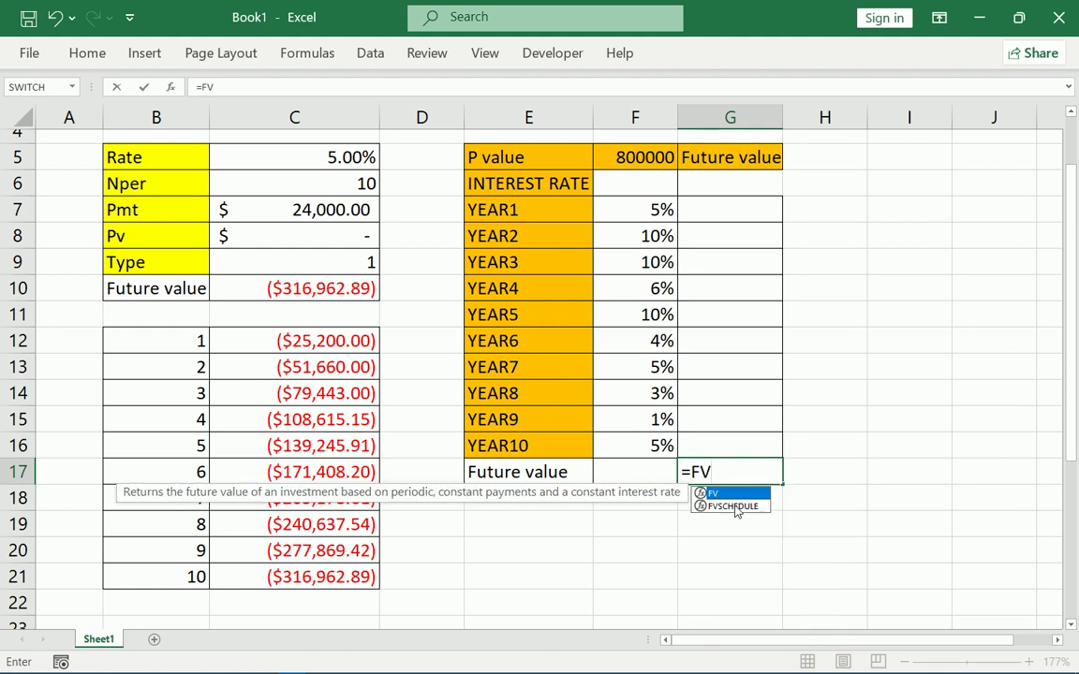
pyautogui.doubleClick(732, 505)
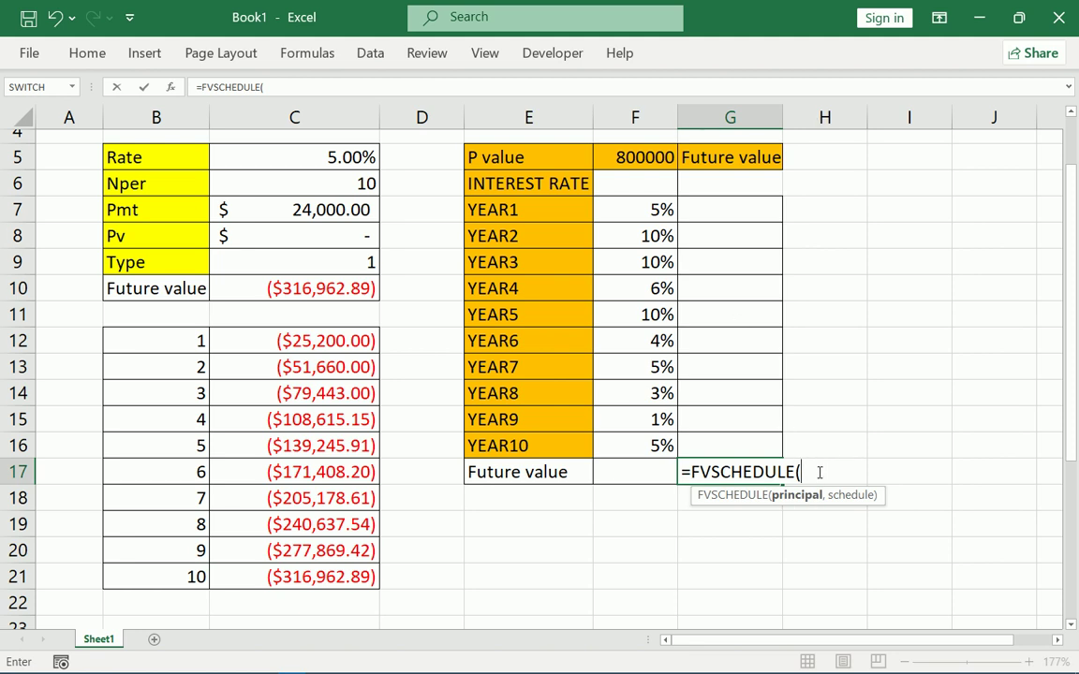
pyautogui.click(629, 158)
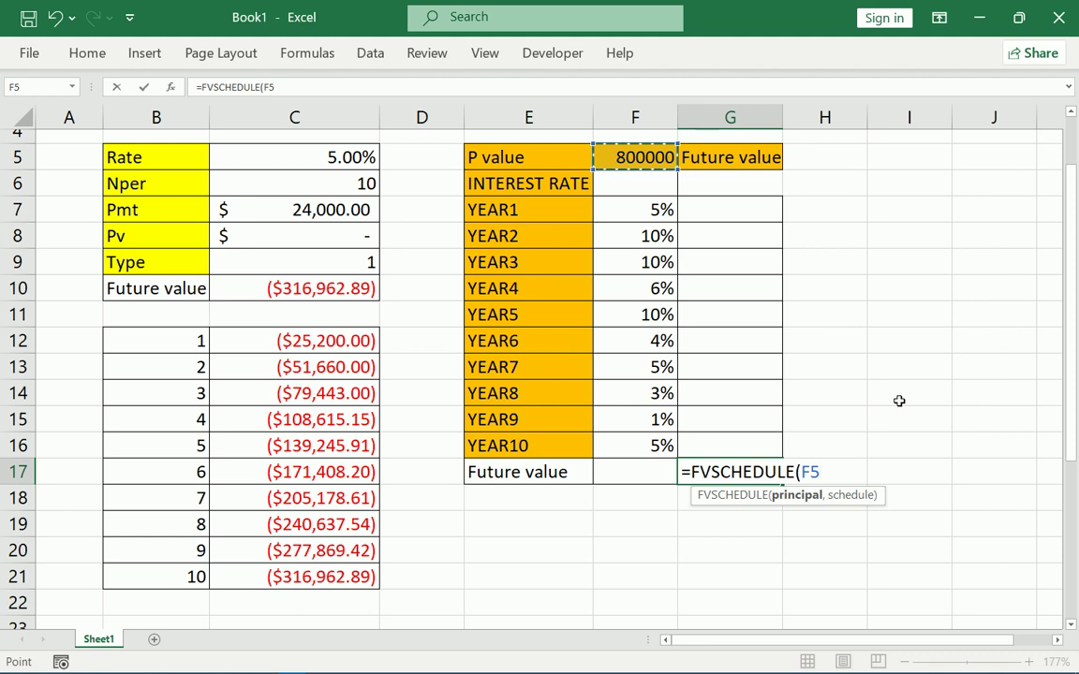
pyautogui.write(',')
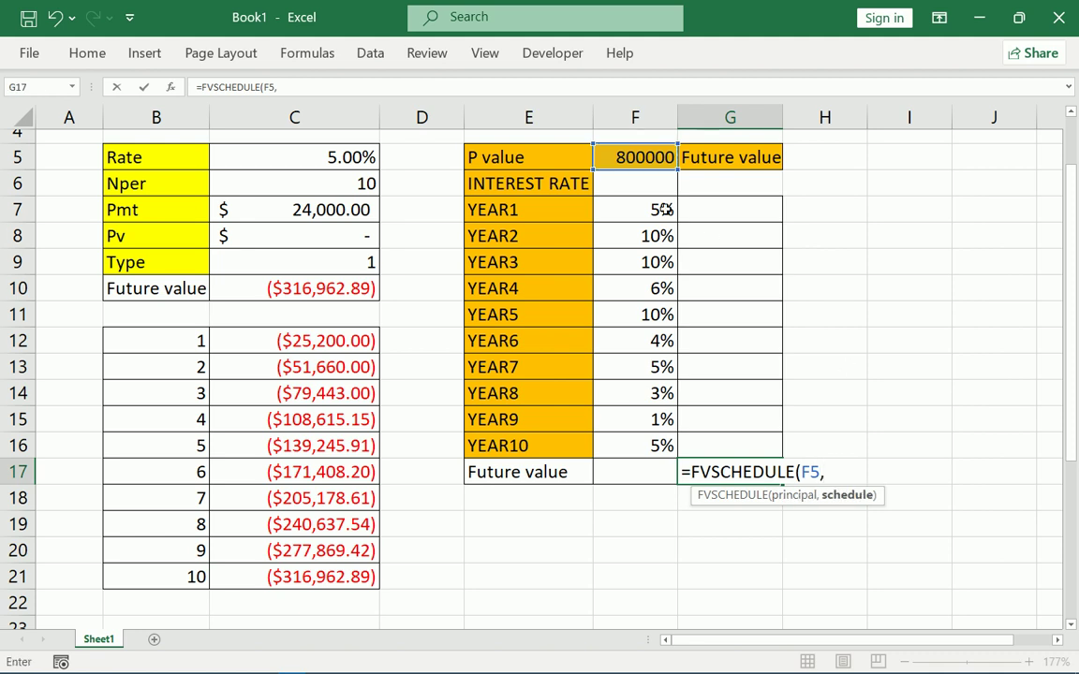
pyautogui.click(651, 210)
pyautogui.moveTo(651, 210); pyautogui.dragTo(650, 446)
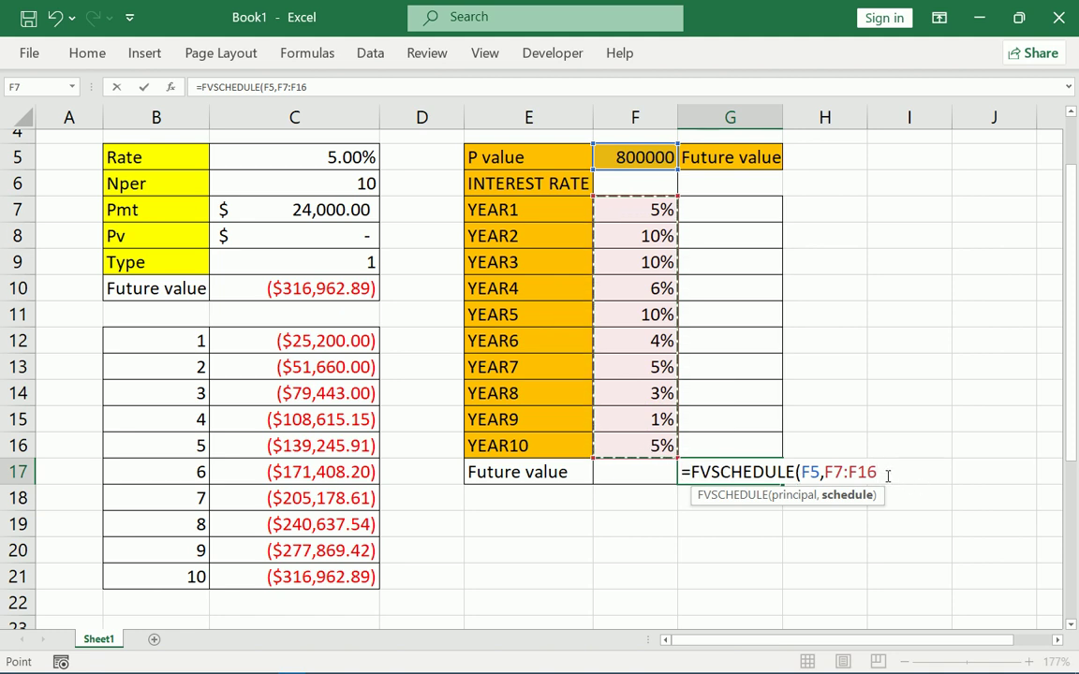
pyautogui.write(')')
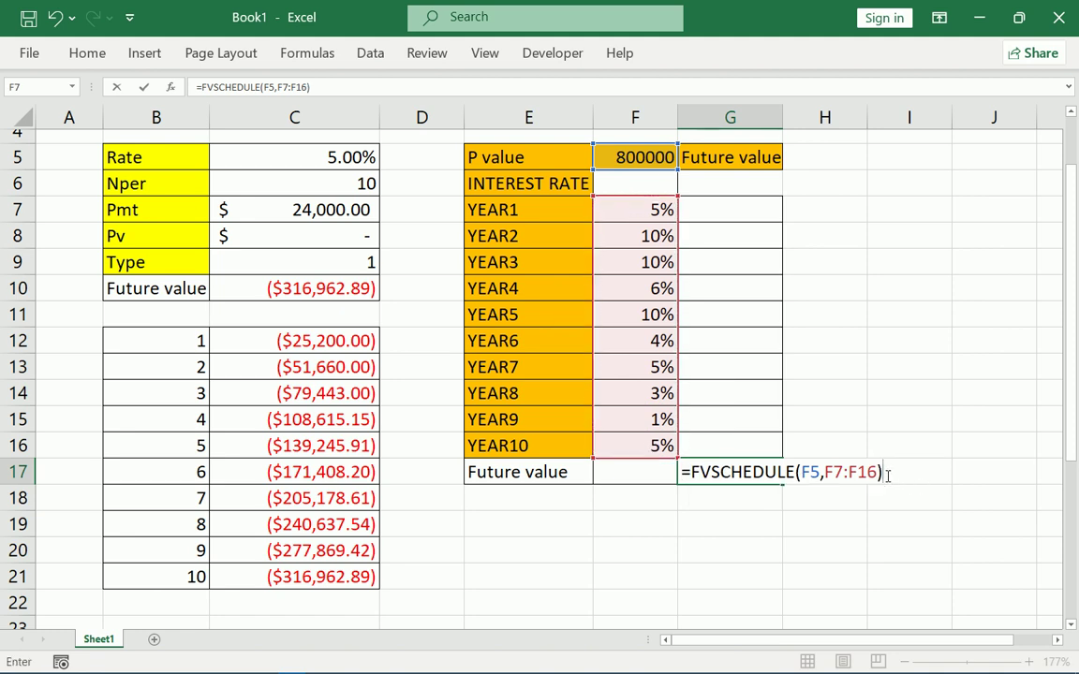
pyautogui.press('Return')
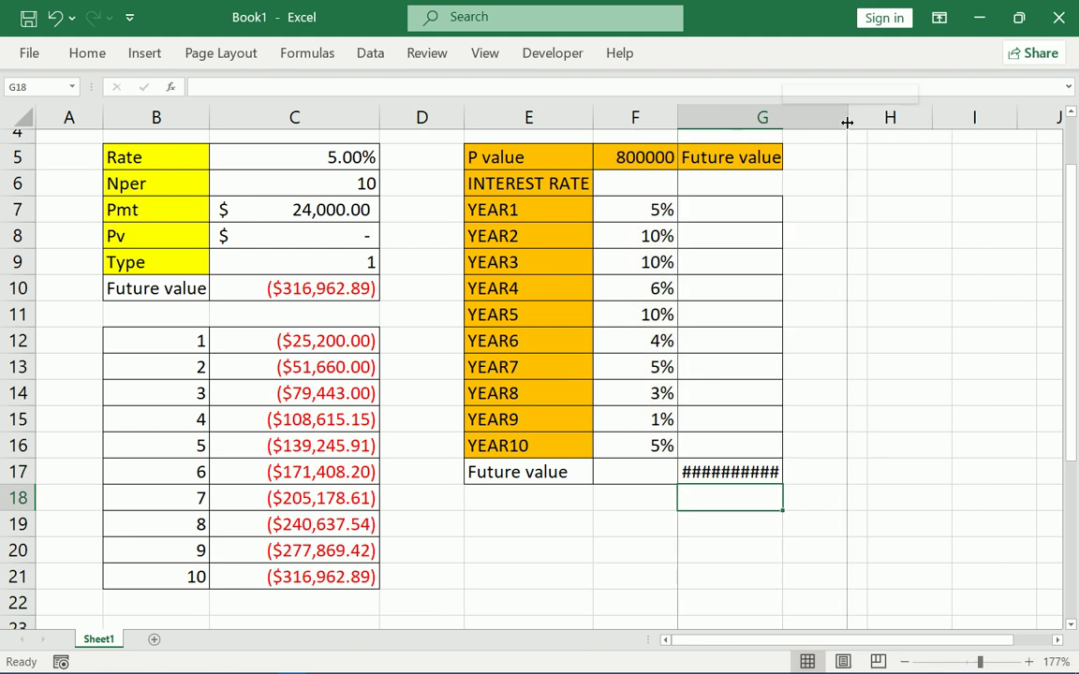
# Step: AutoFit column G so G17's $1,413,623.46 result shows
pyautogui.doubleClick(781, 114)
pyautogui.click(768, 468)
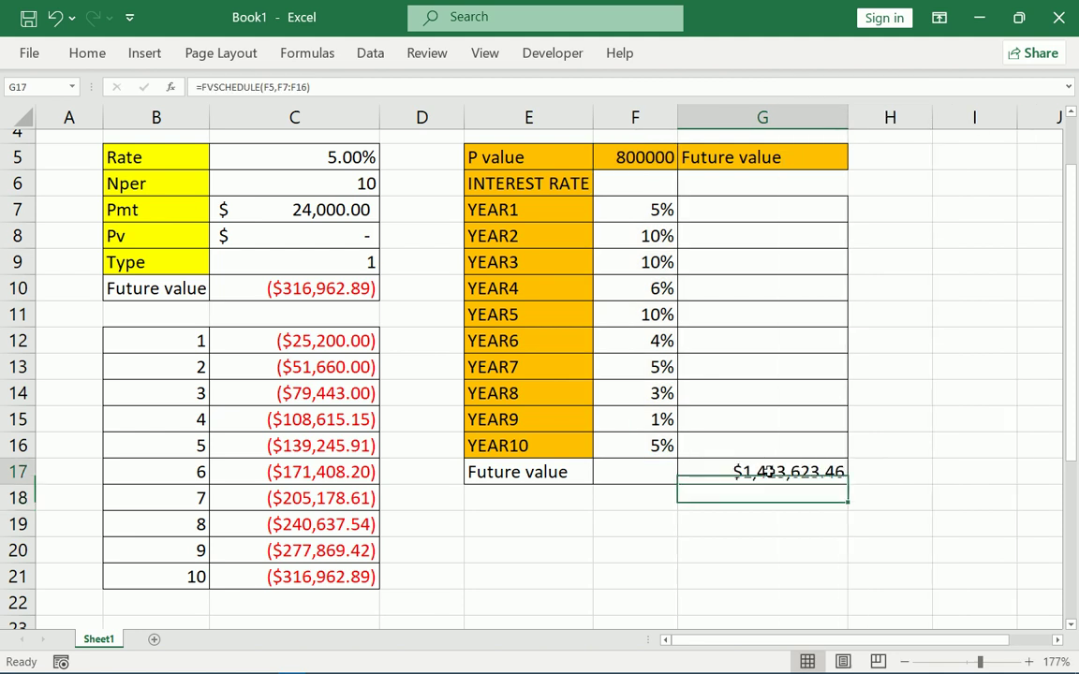
pyautogui.doubleClick(647, 157)
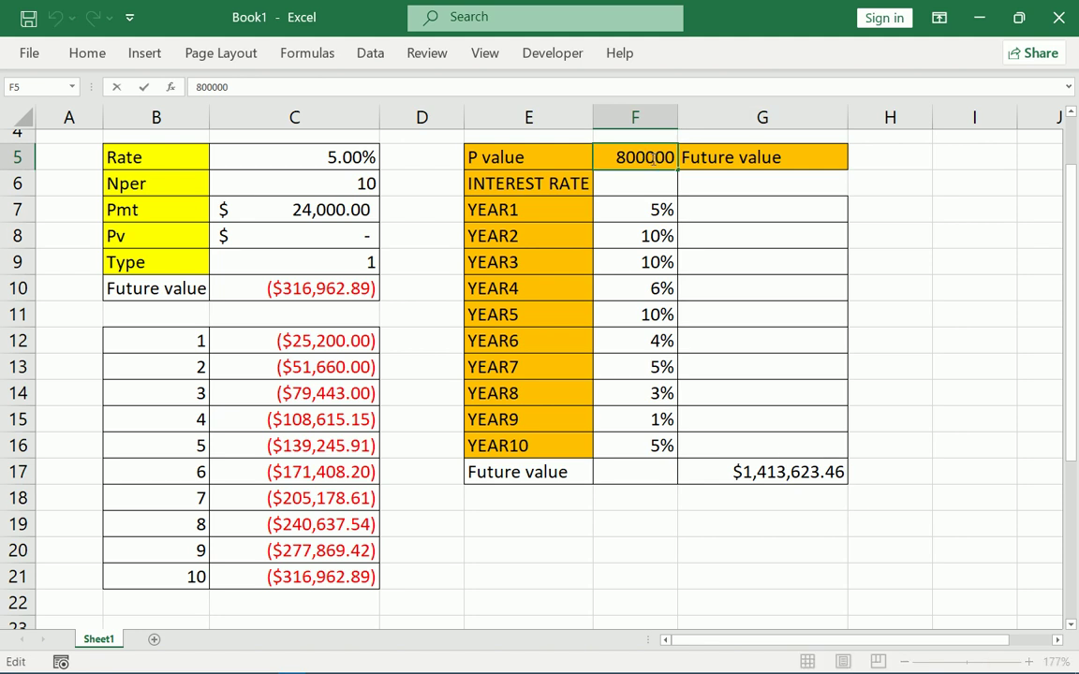
pyautogui.press('Return')
# Step: Give the F5 principal the Accounting number format, showing $800,000.00
pyautogui.click(652, 157)
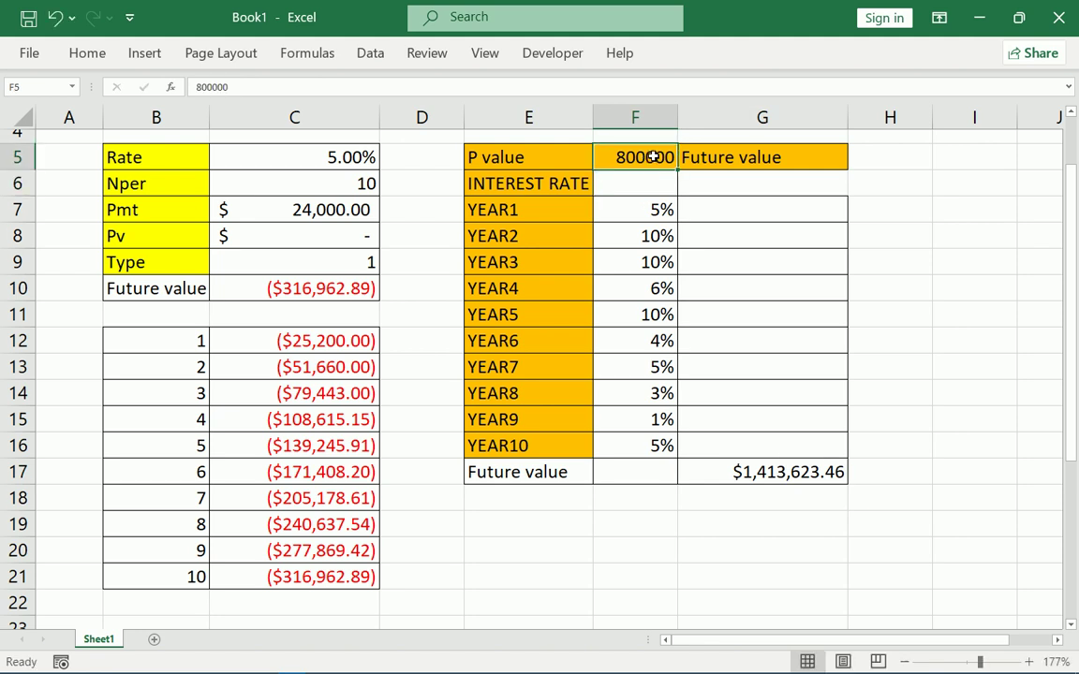
pyautogui.rightClick(652, 157)
pyautogui.click(754, 568)
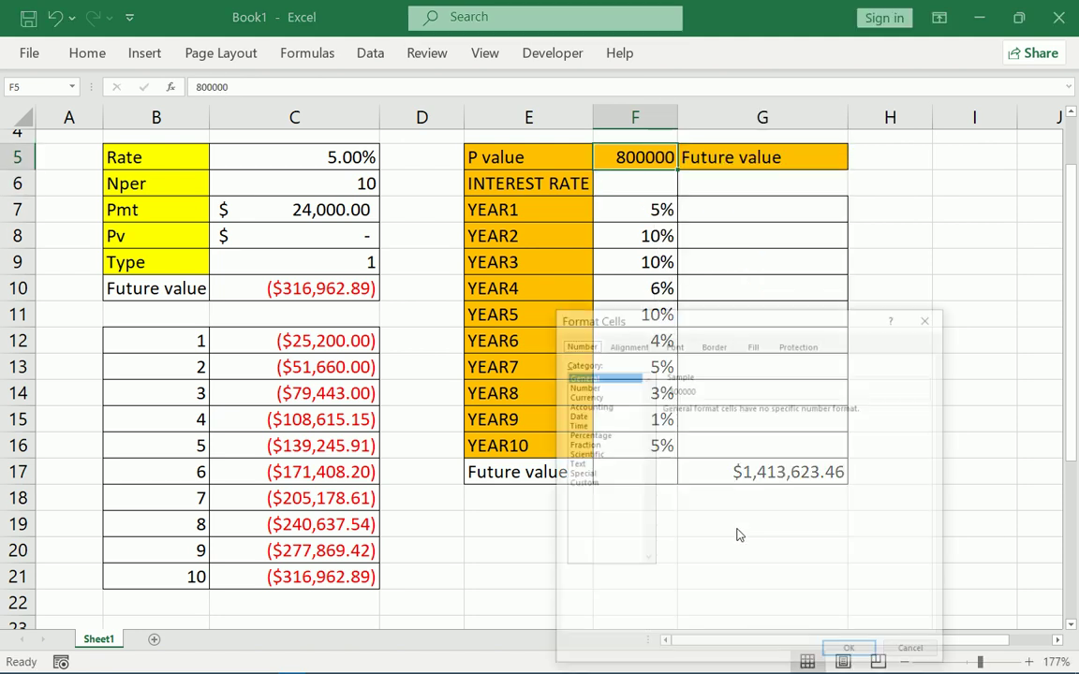
pyautogui.click(604, 405)
pyautogui.click(850, 652)
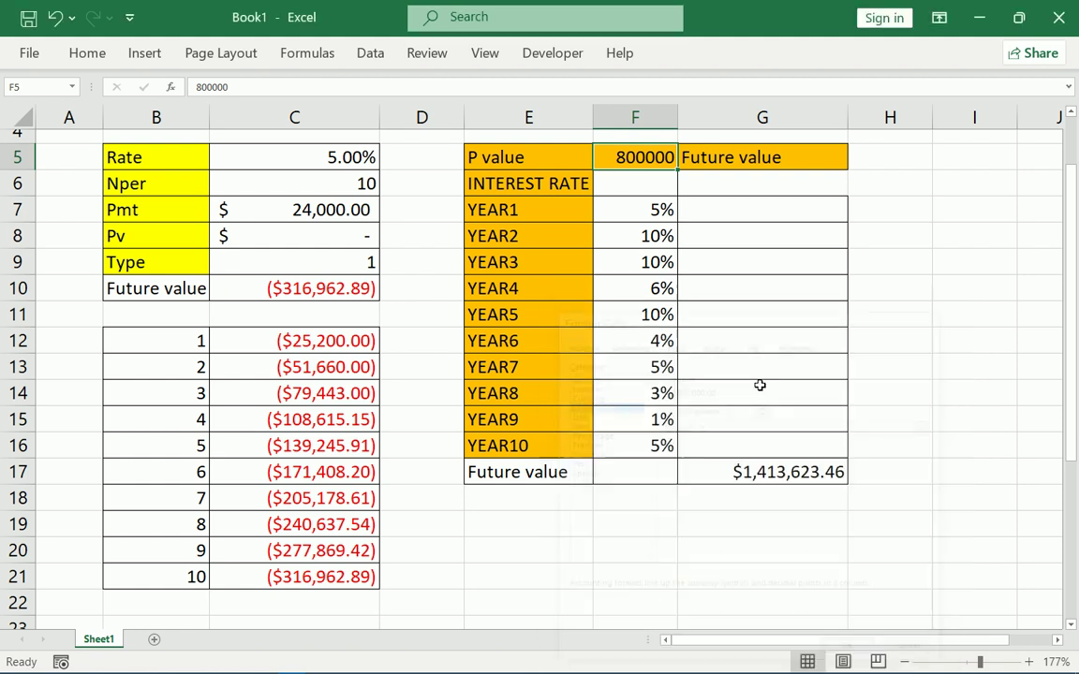
pyautogui.click(792, 315)
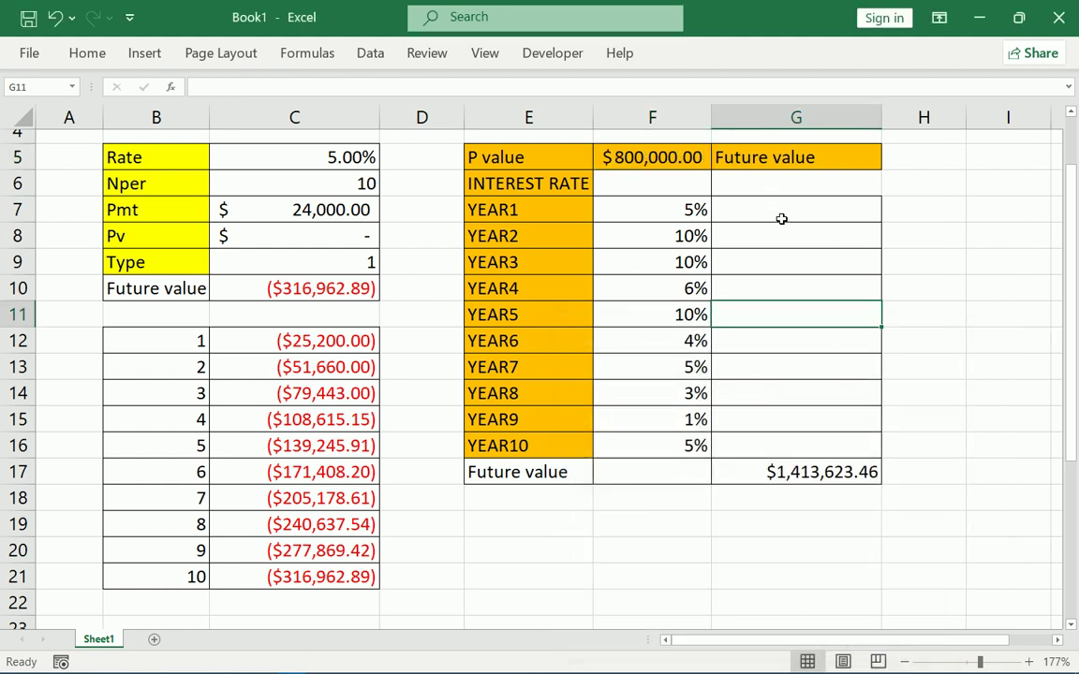
pyautogui.click(779, 217)
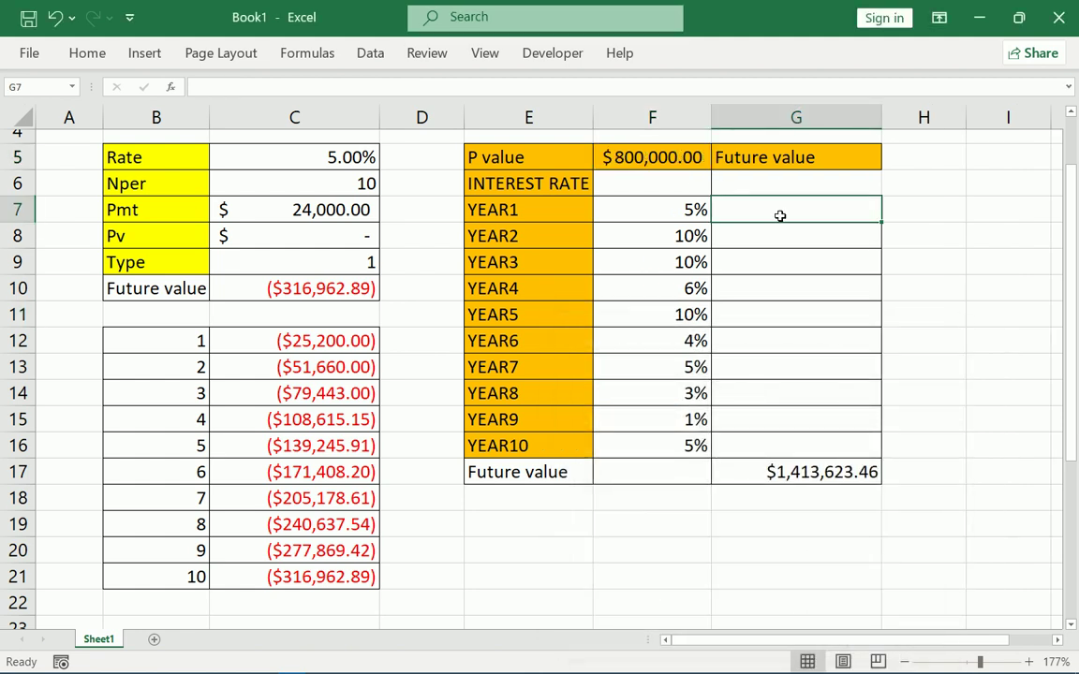
# Step: Review and reconfirm G17's =FVSCHEDULE(F5,F7:F16) formula
pyautogui.click(828, 472)
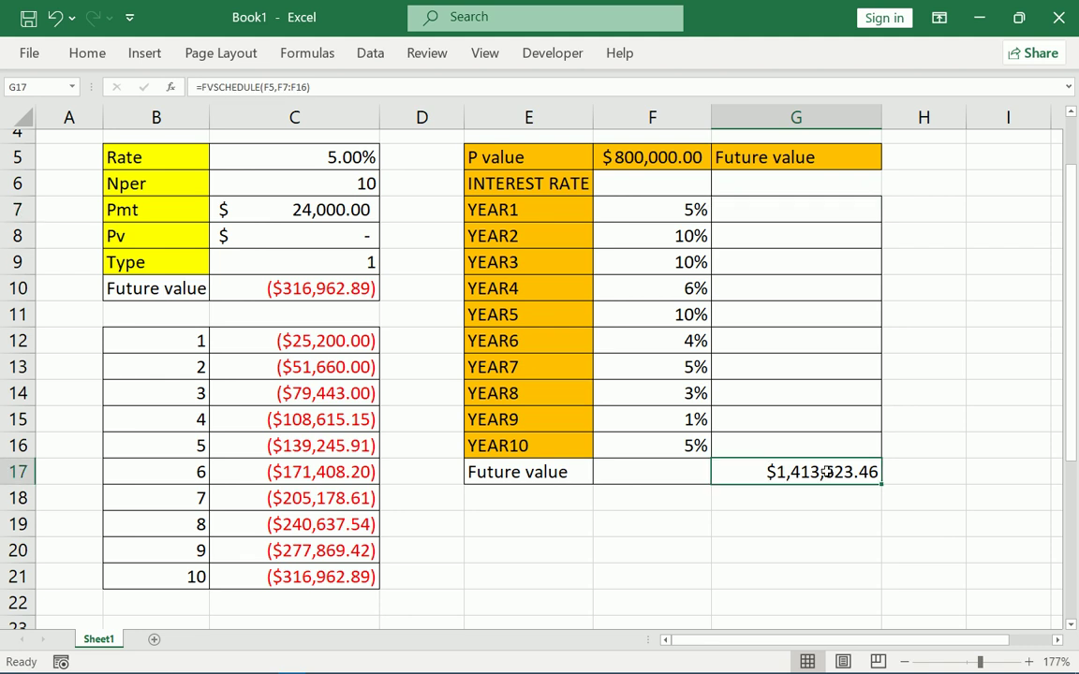
pyautogui.doubleClick(757, 472)
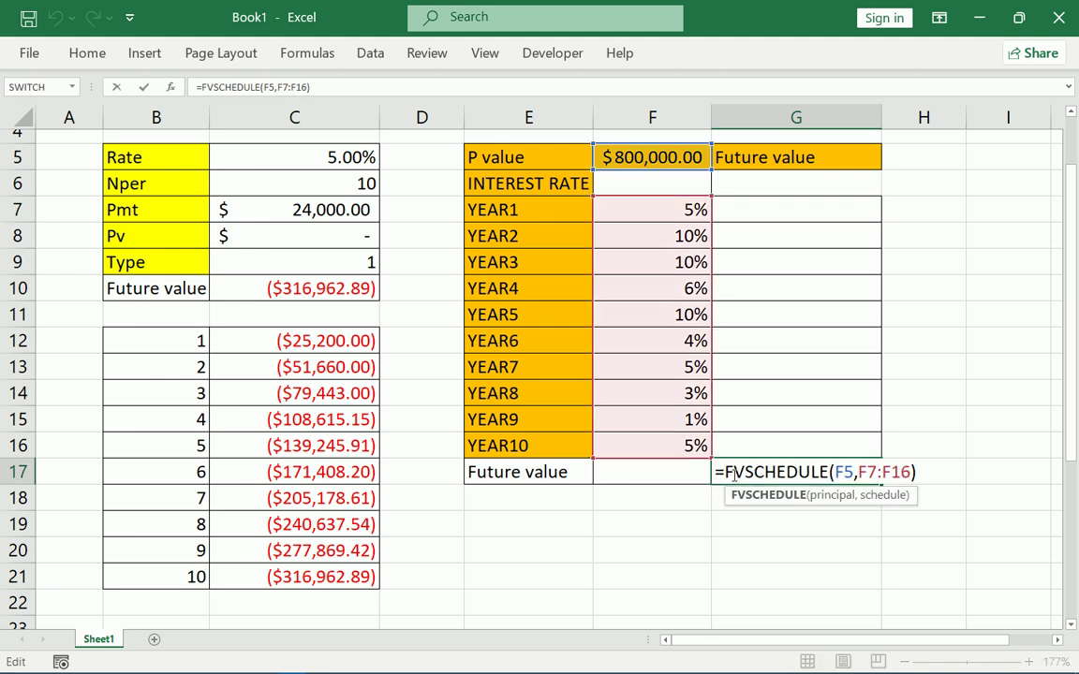
pyautogui.moveTo(915, 472); pyautogui.dragTo(715, 472)
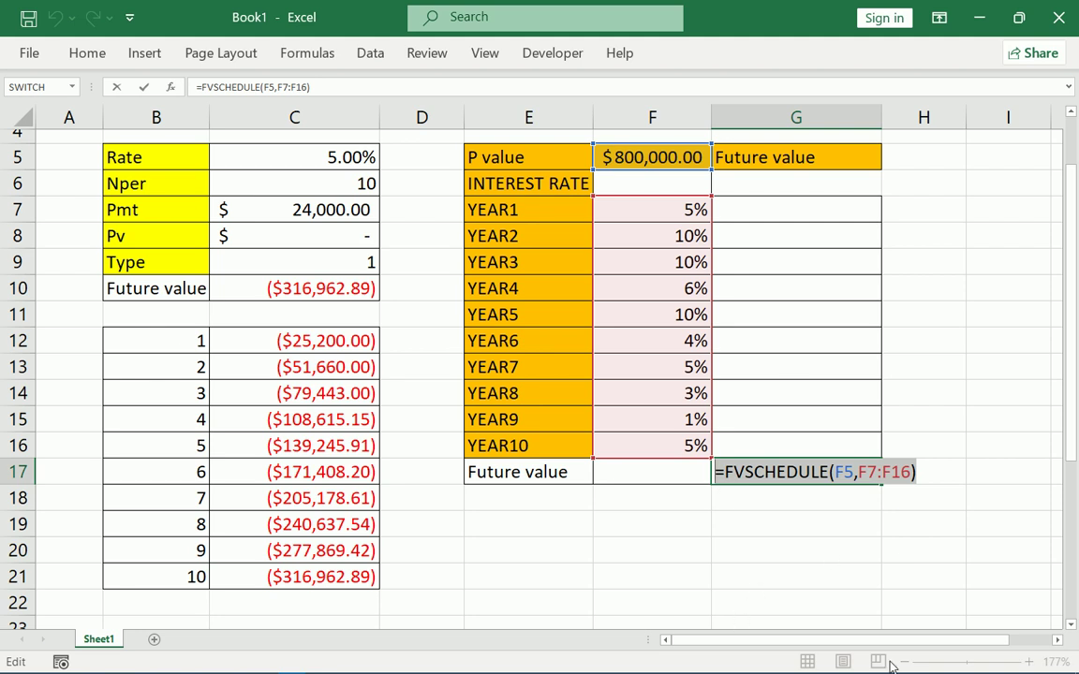
pyautogui.press('Return')
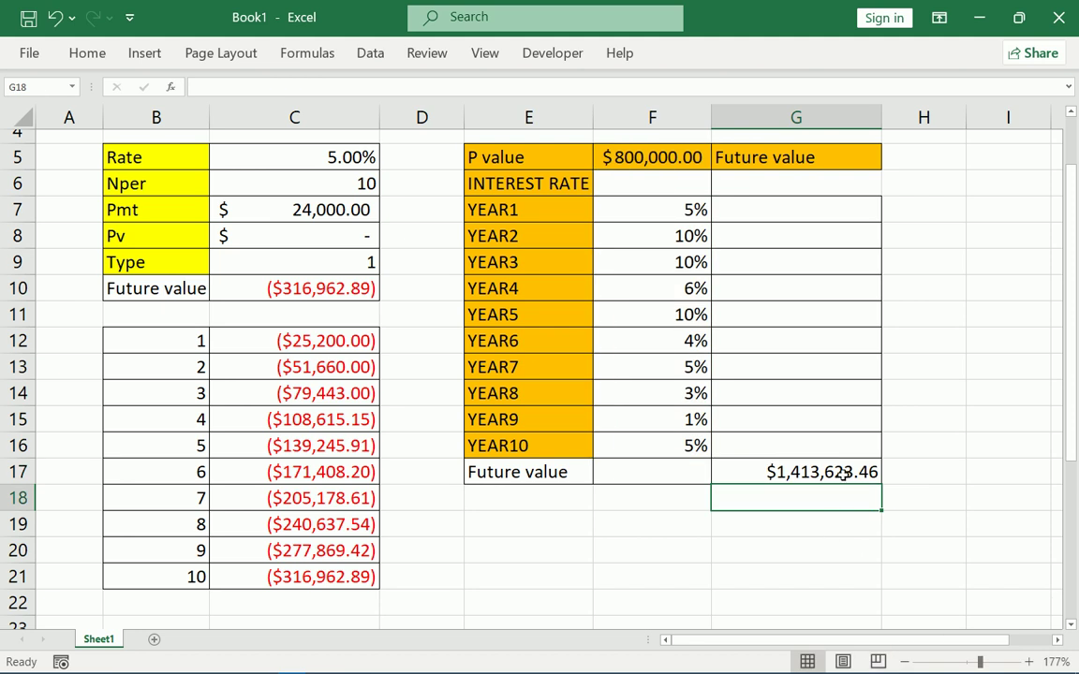
pyautogui.click(843, 475)
pyautogui.moveTo(881, 485); pyautogui.dragTo(847, 495)
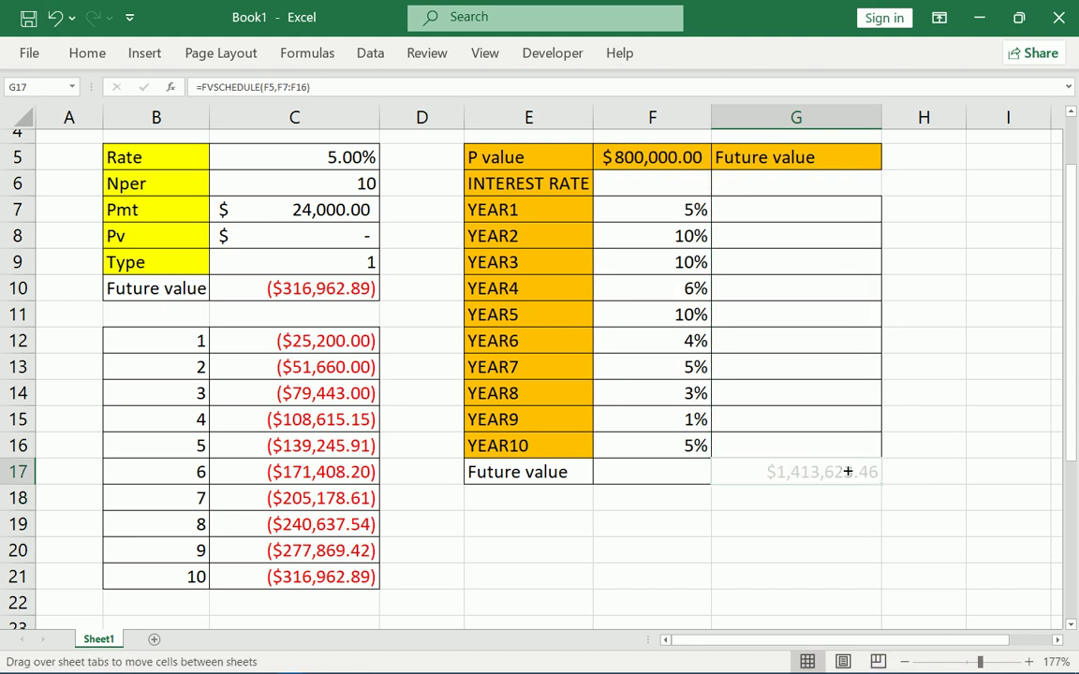
pyautogui.moveTo(848, 494); pyautogui.dragTo(824, 475)
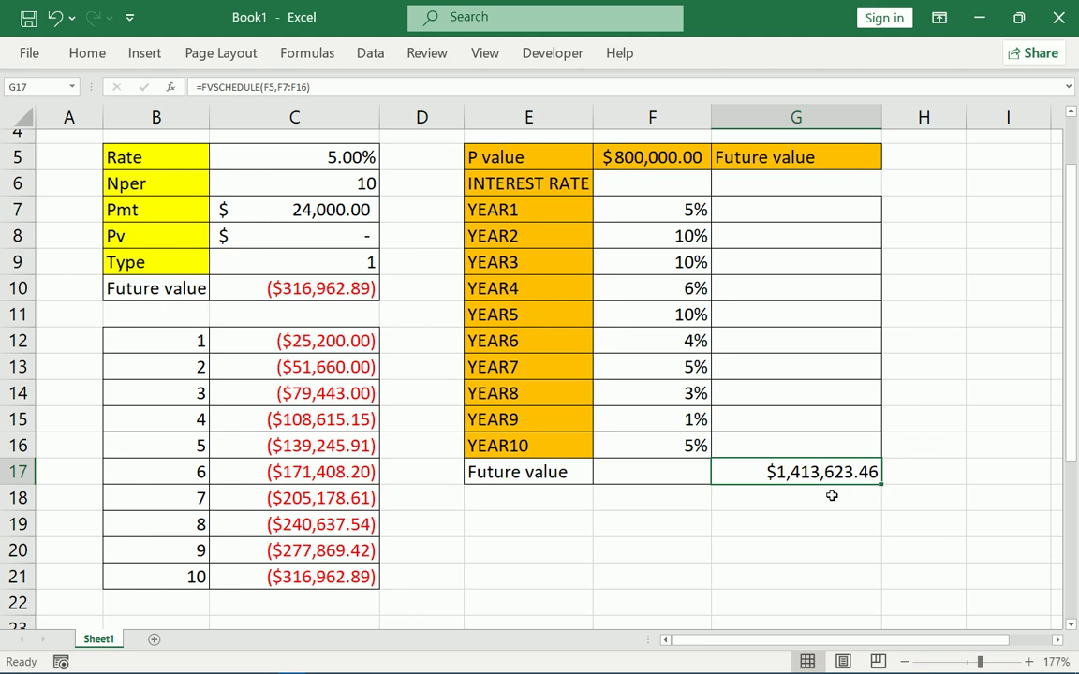
# Step: Change G17's formula to =FVSCHEDULE($F$5,F7:F16) and fill it up toward G7
pyautogui.doubleClick(786, 473)
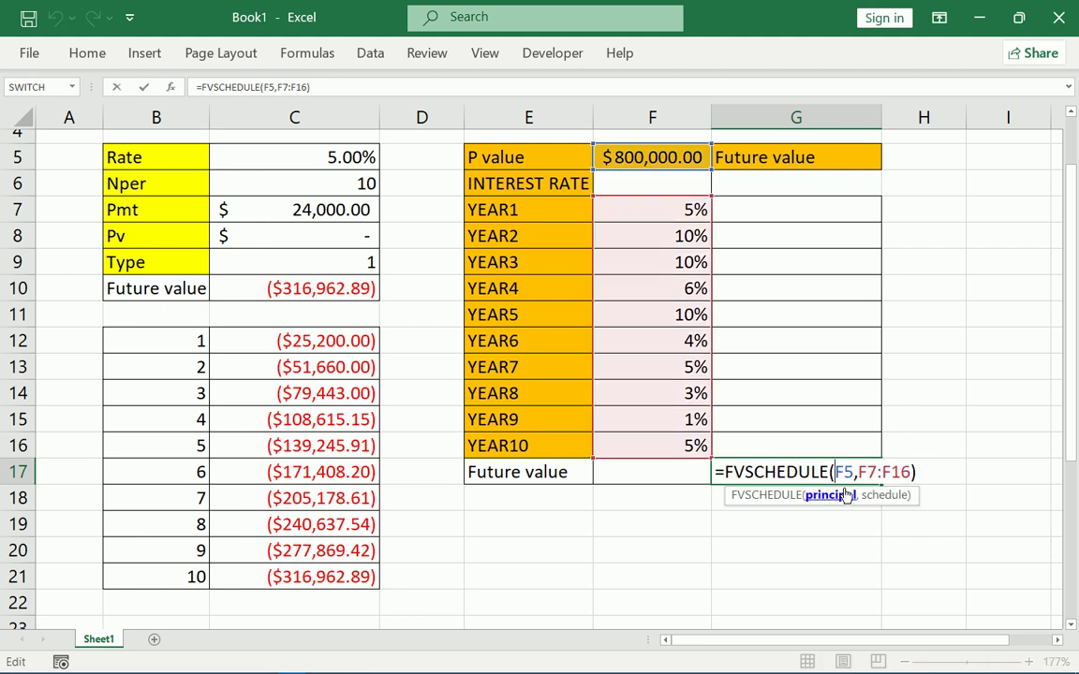
pyautogui.write('$')
pyautogui.press('Right')
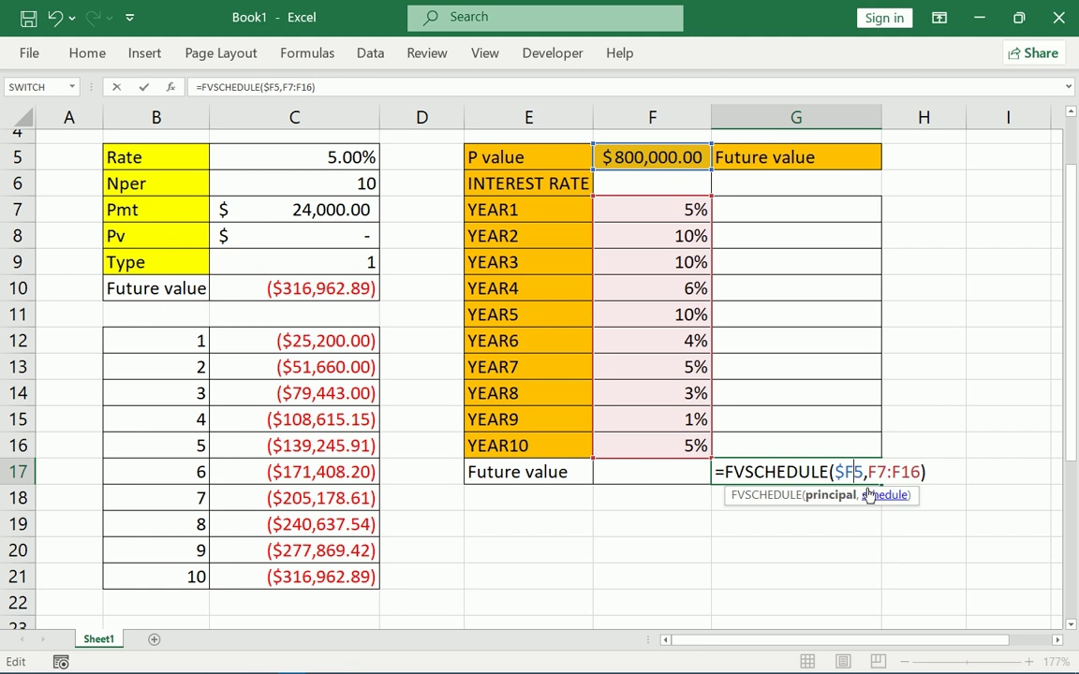
pyautogui.write('$')
pyautogui.click(939, 472)
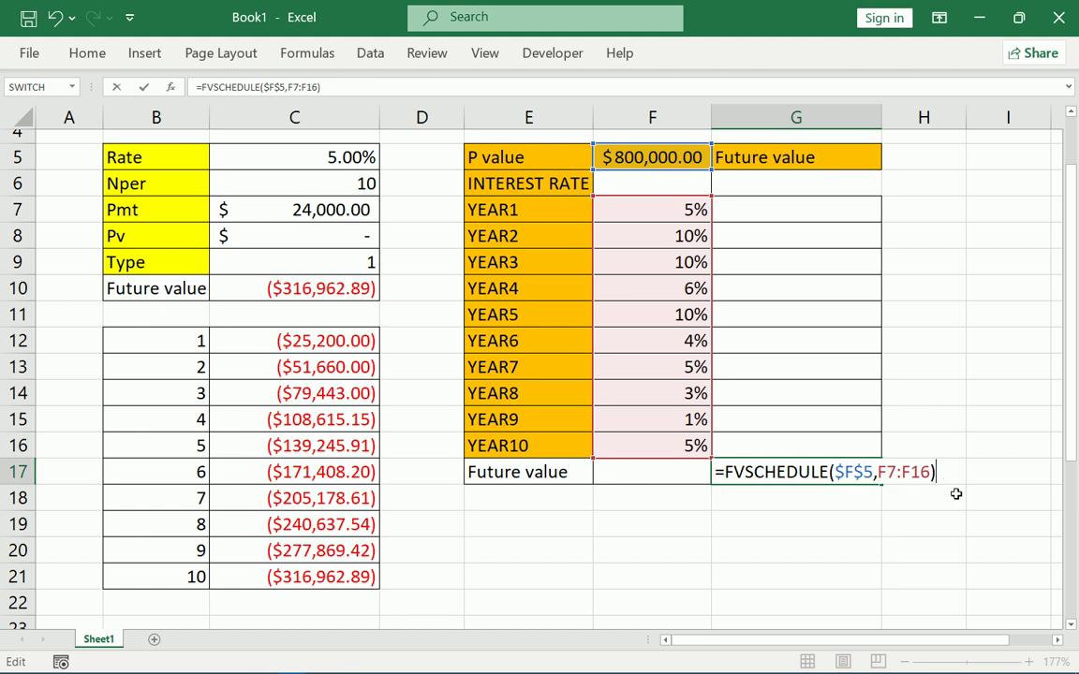
pyautogui.press('Return')
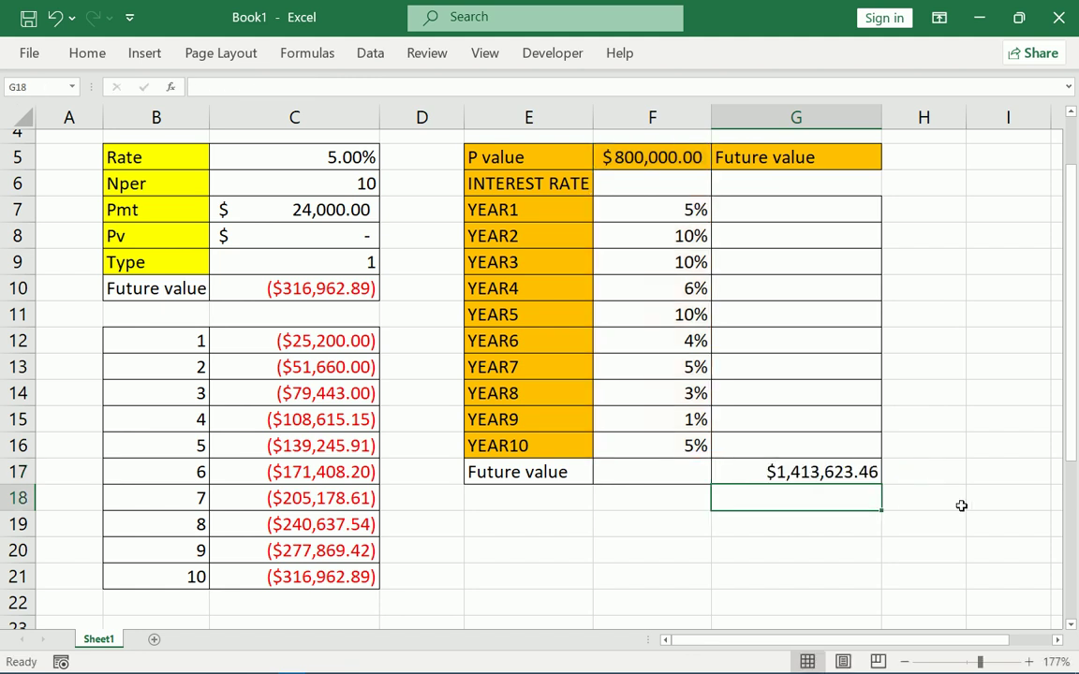
pyautogui.click(853, 473)
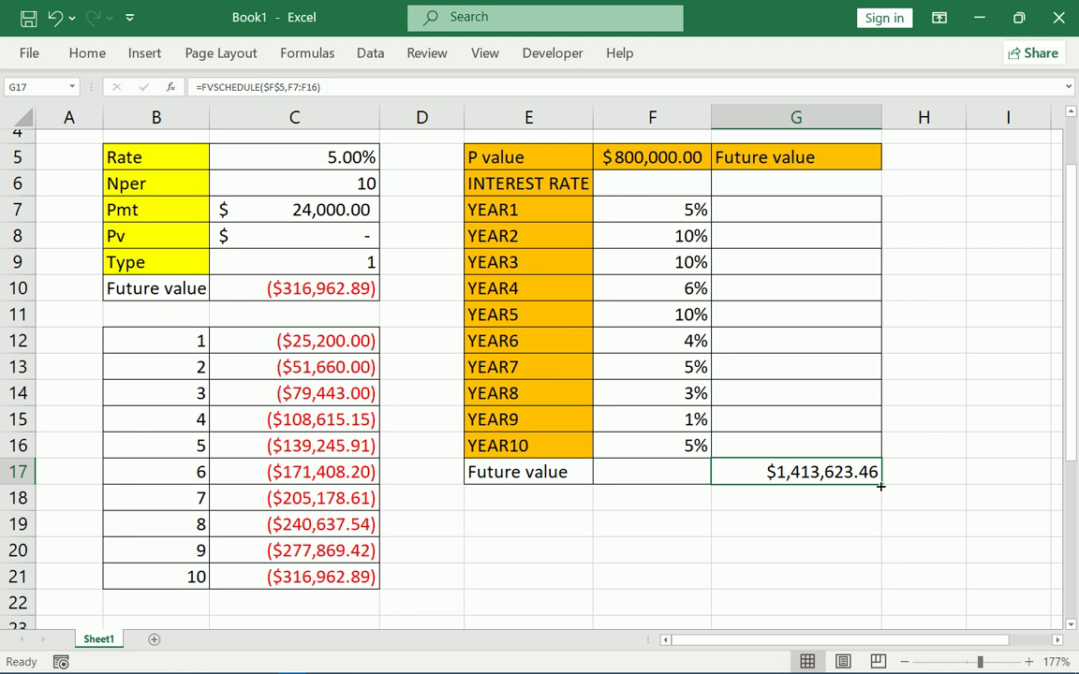
pyautogui.moveTo(872, 488); pyautogui.dragTo(799, 208)
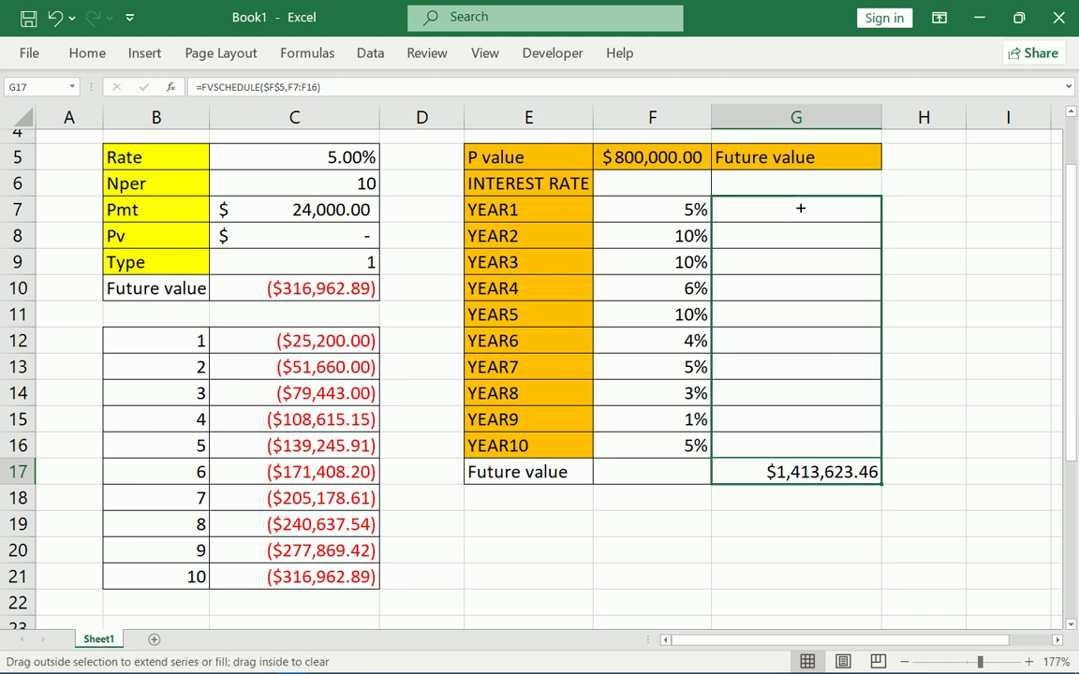
# Step: Fill the G17 formula into G7:G16 and replace G7's #REF! schedule with F7, giving $840,000.00
pyautogui.moveTo(799, 208); pyautogui.dragTo(800, 208)
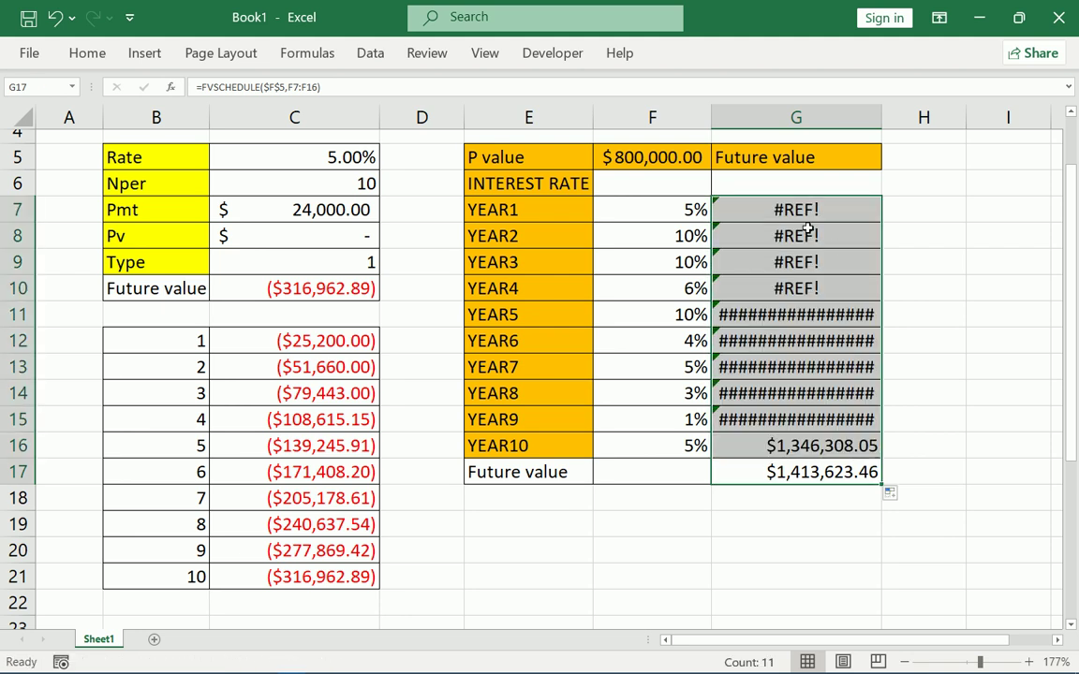
pyautogui.click(782, 210)
pyautogui.doubleClick(784, 210)
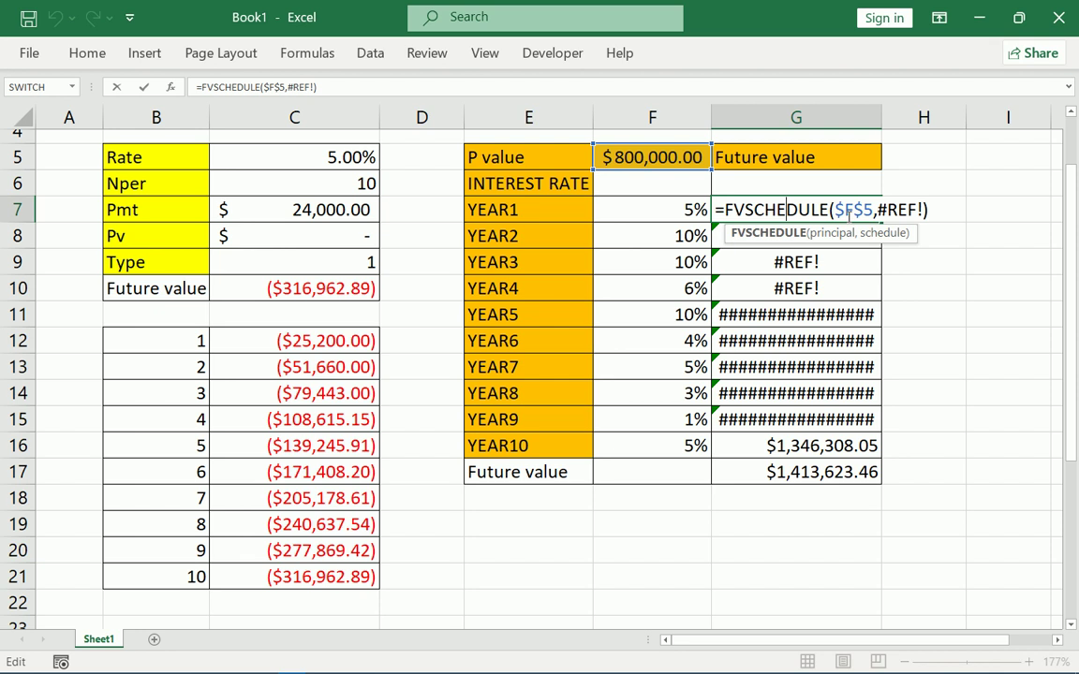
pyautogui.click(879, 210)
pyautogui.moveTo(879, 210); pyautogui.dragTo(925, 209)
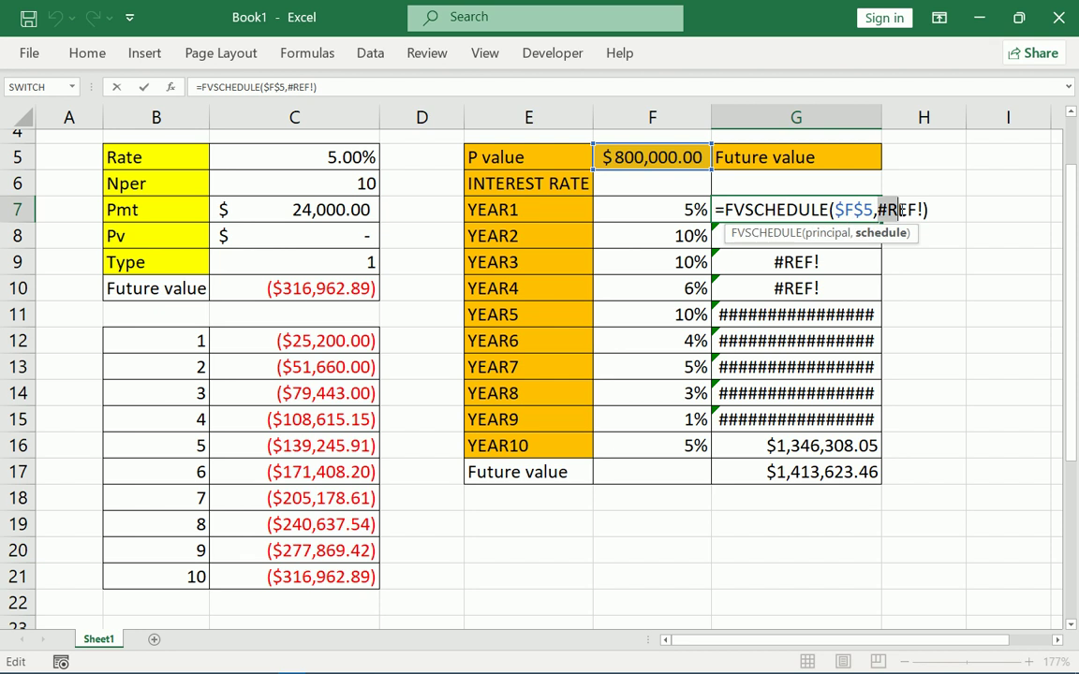
pyautogui.click(682, 209)
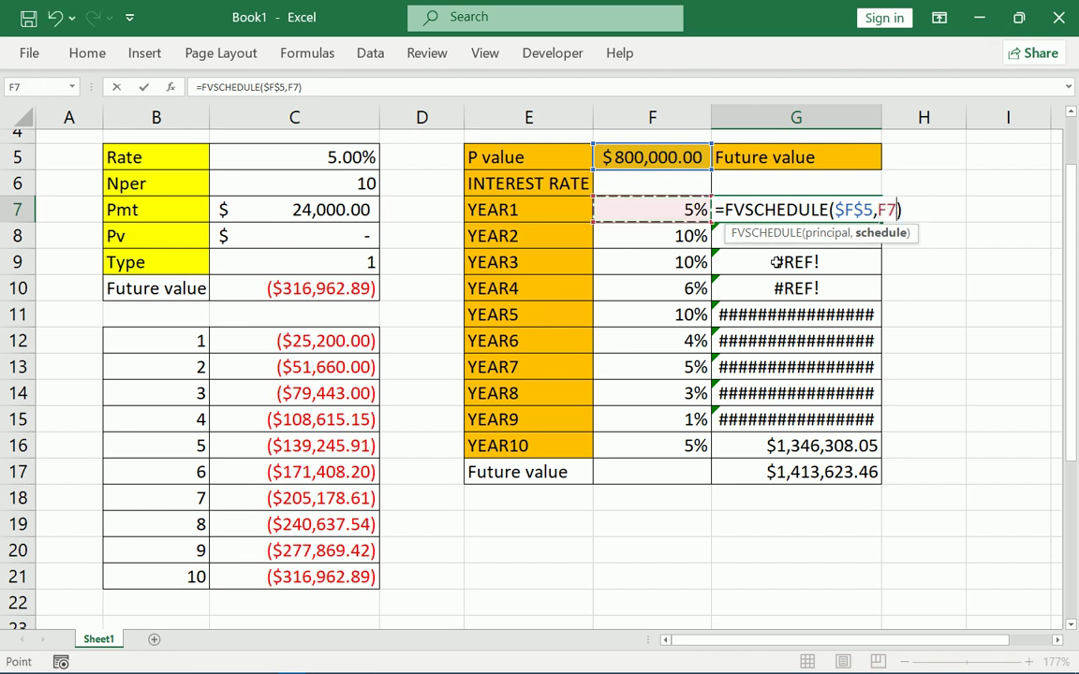
pyautogui.press('Return')
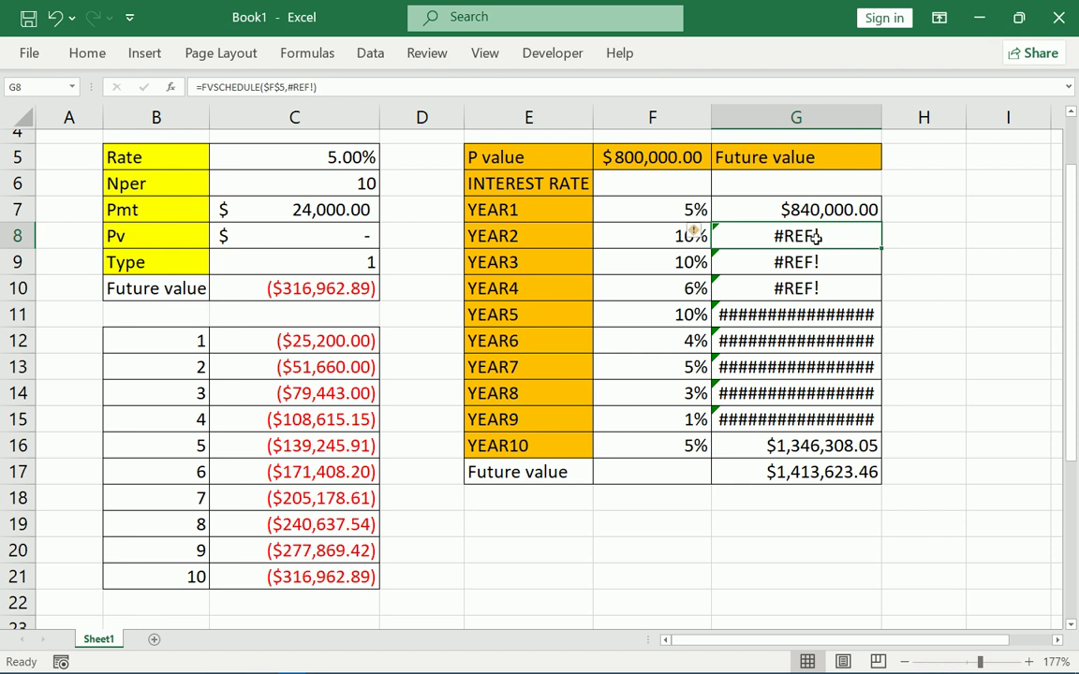
# Step: Replace #REF! in G8 and G9 with F7:F8 and F7:F9, giving $924,000.00 and $1,016,400.00
pyautogui.doubleClick(817, 237)
pyautogui.moveTo(877, 236); pyautogui.dragTo(923, 236)
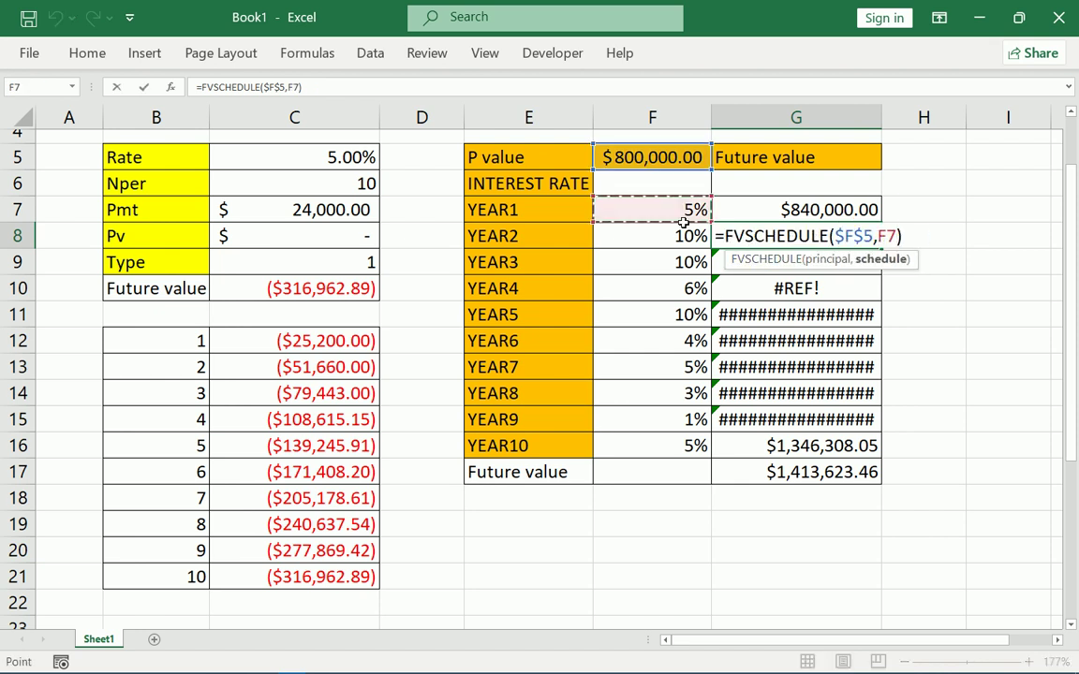
pyautogui.moveTo(702, 208); pyautogui.dragTo(683, 238)
pyautogui.press('Return')
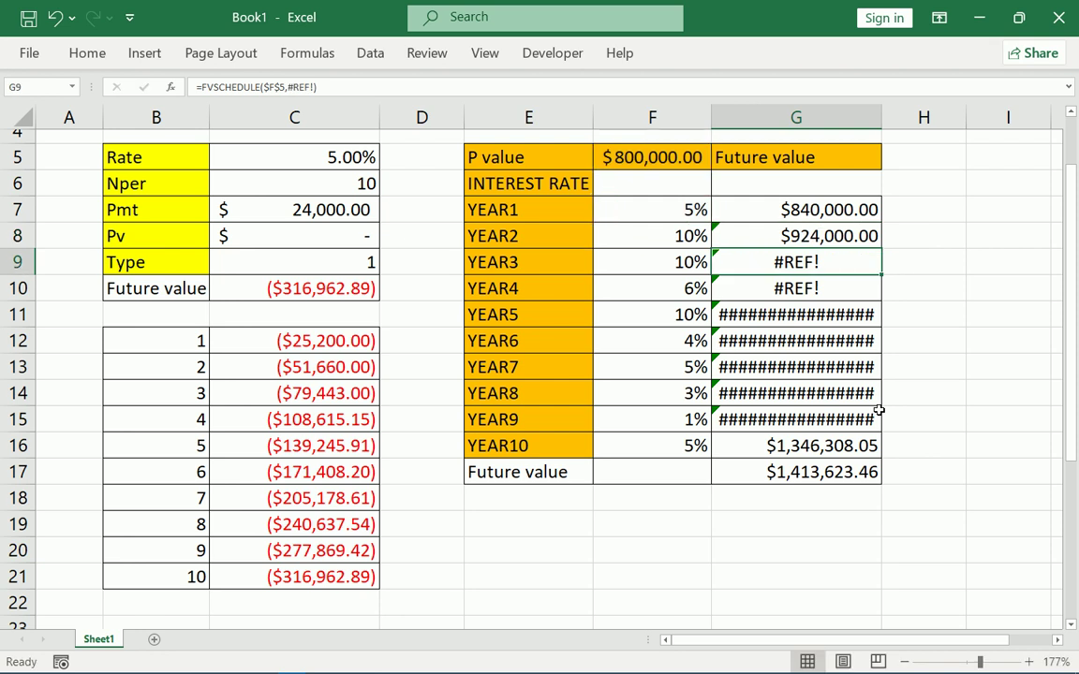
pyautogui.doubleClick(813, 263)
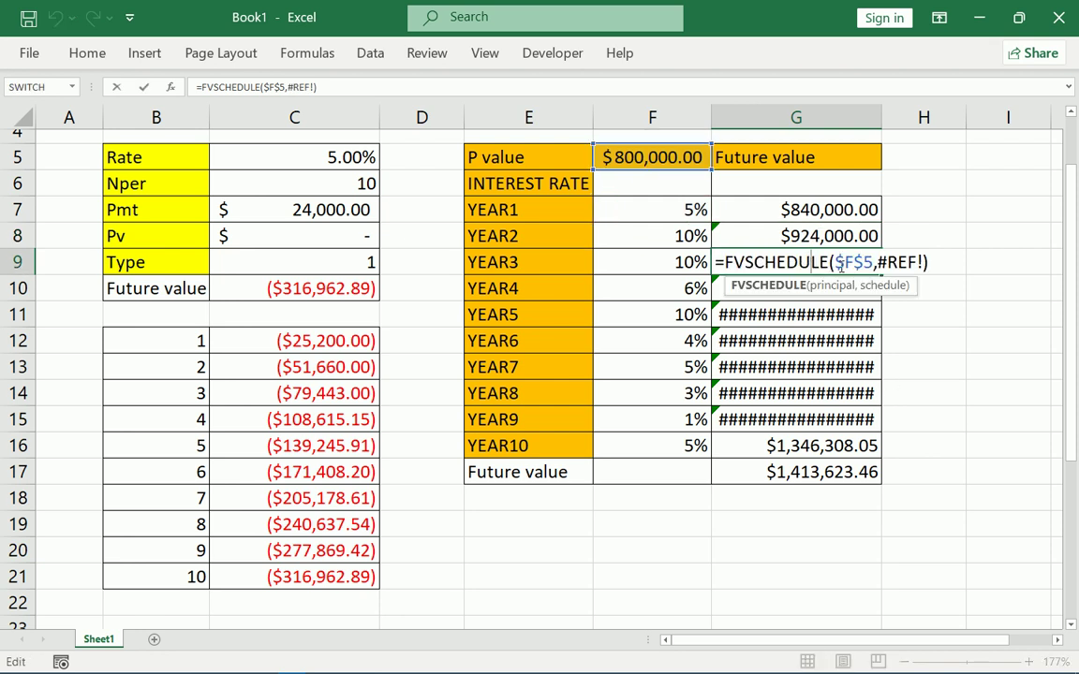
pyautogui.doubleClick(885, 262)
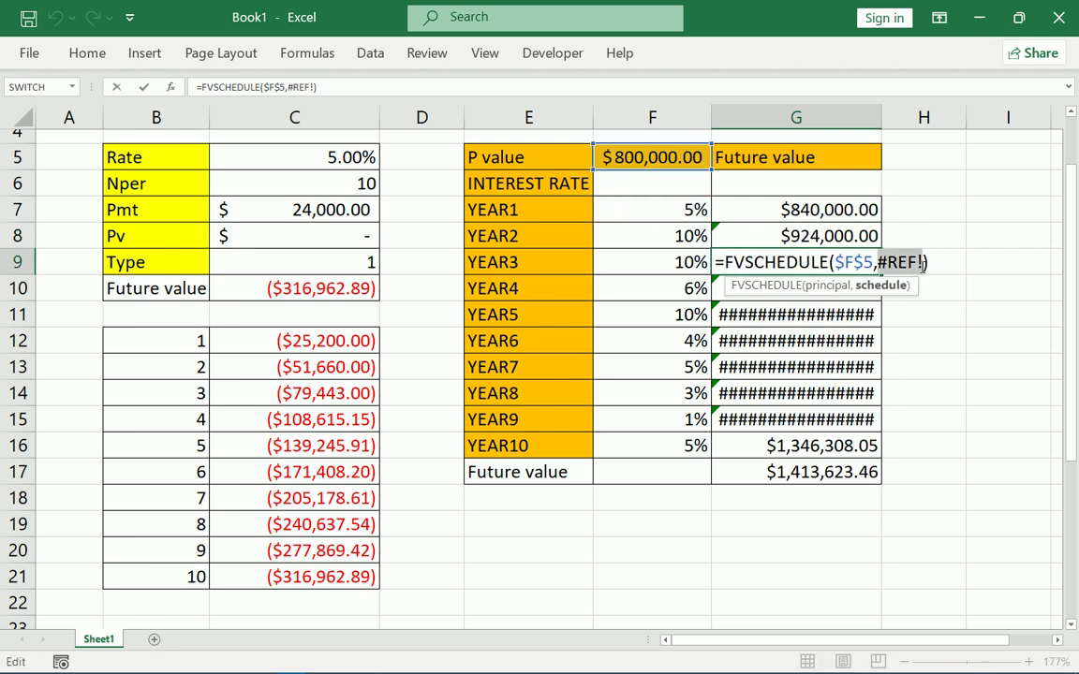
pyautogui.moveTo(672, 209); pyautogui.dragTo(672, 262)
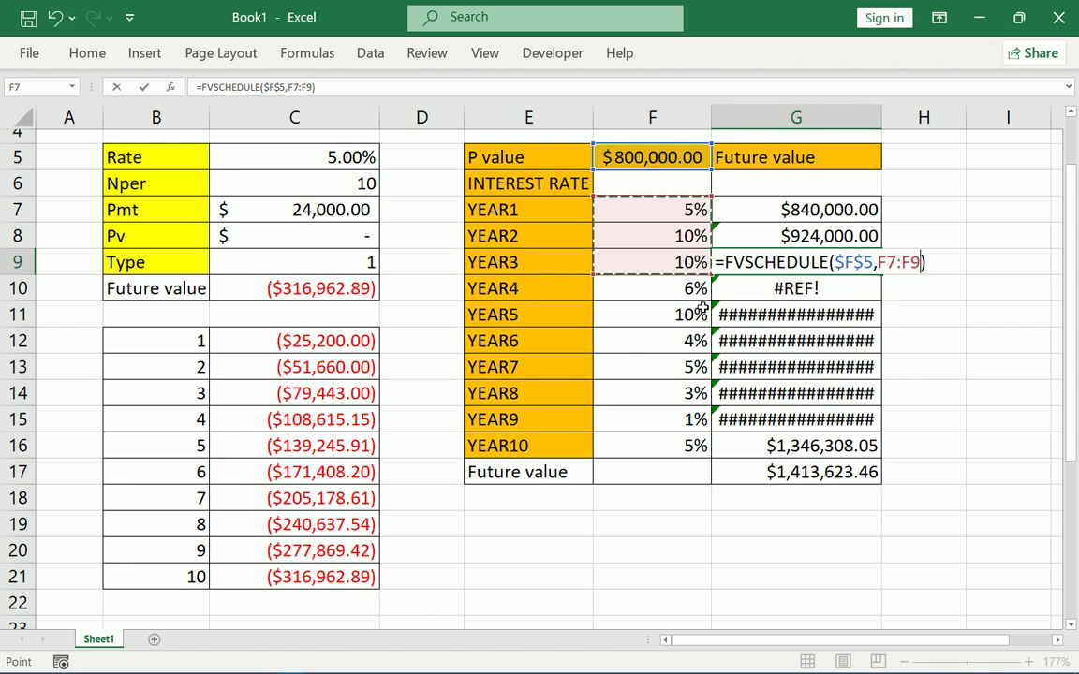
pyautogui.press('Return')
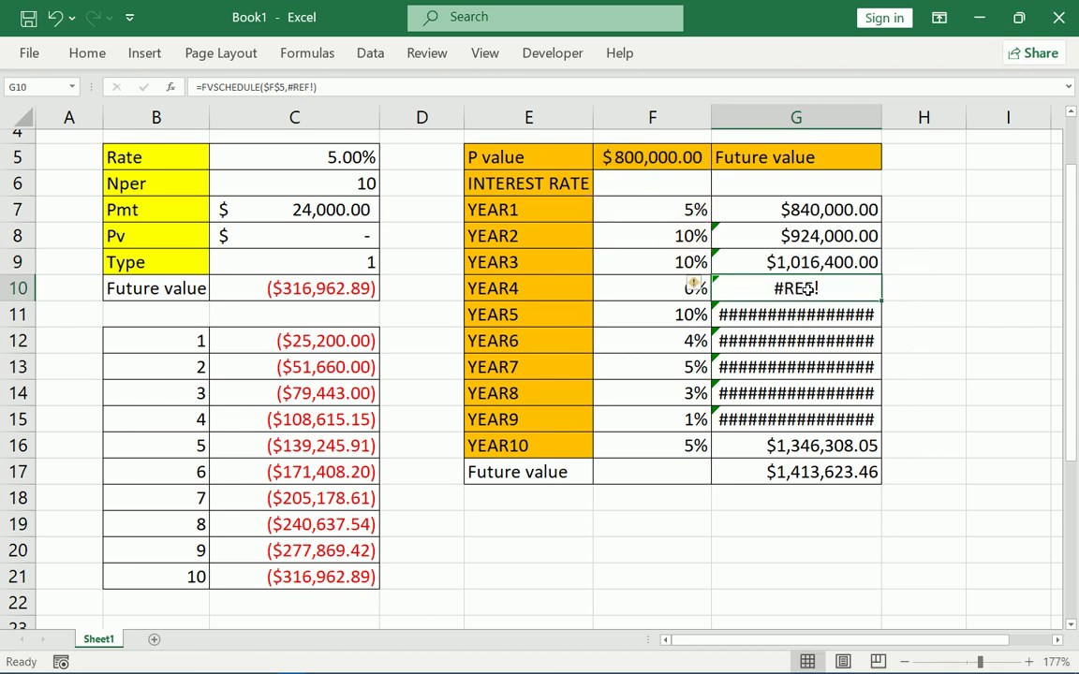
# Step: Set the YEAR4–YEAR6 schedules in G10:G12 to F7:F10, F7:F11 and F7:F12, starting at $1,077,384.00
pyautogui.doubleClick(807, 289)
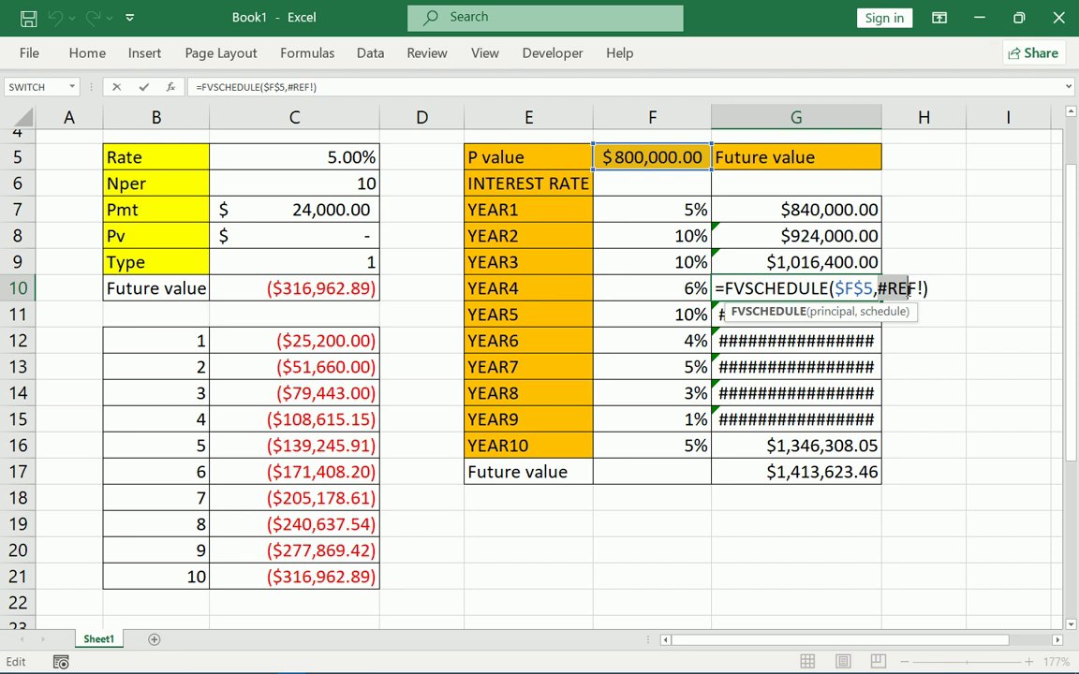
pyautogui.moveTo(877, 288); pyautogui.dragTo(924, 288)
pyautogui.moveTo(691, 207); pyautogui.dragTo(696, 288)
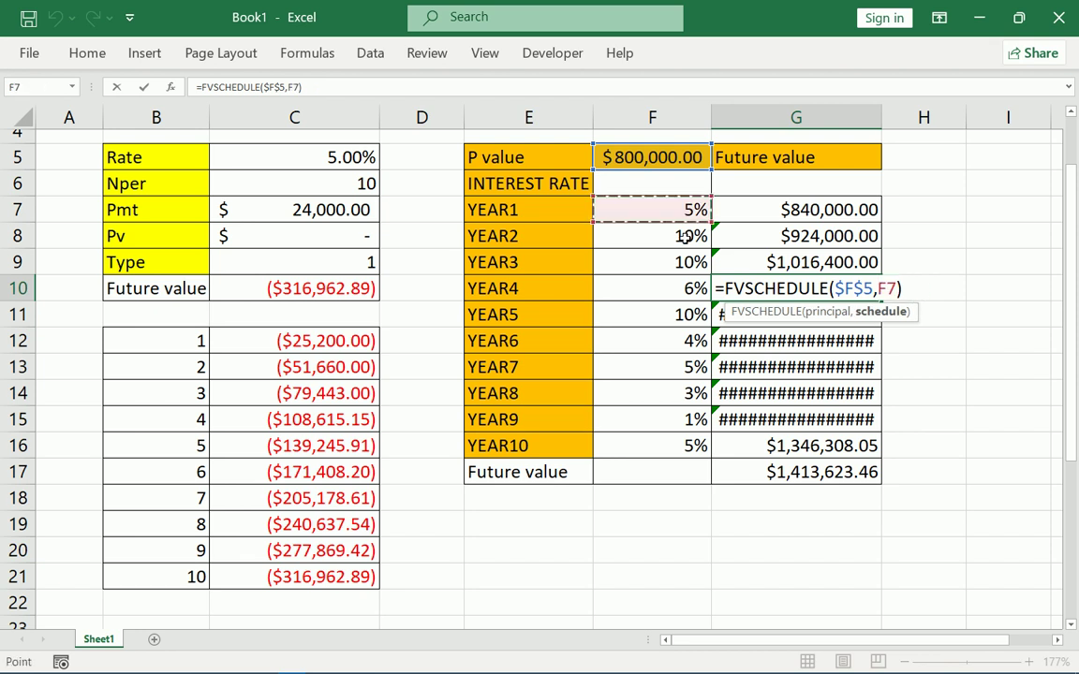
pyautogui.press('Return')
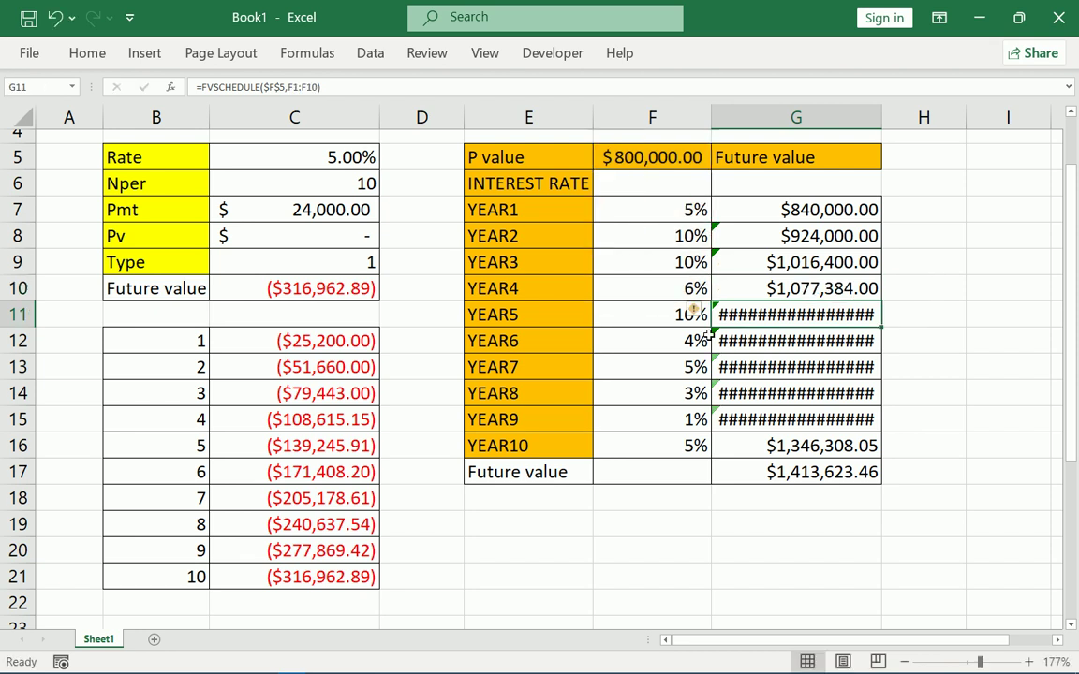
pyautogui.doubleClick(776, 315)
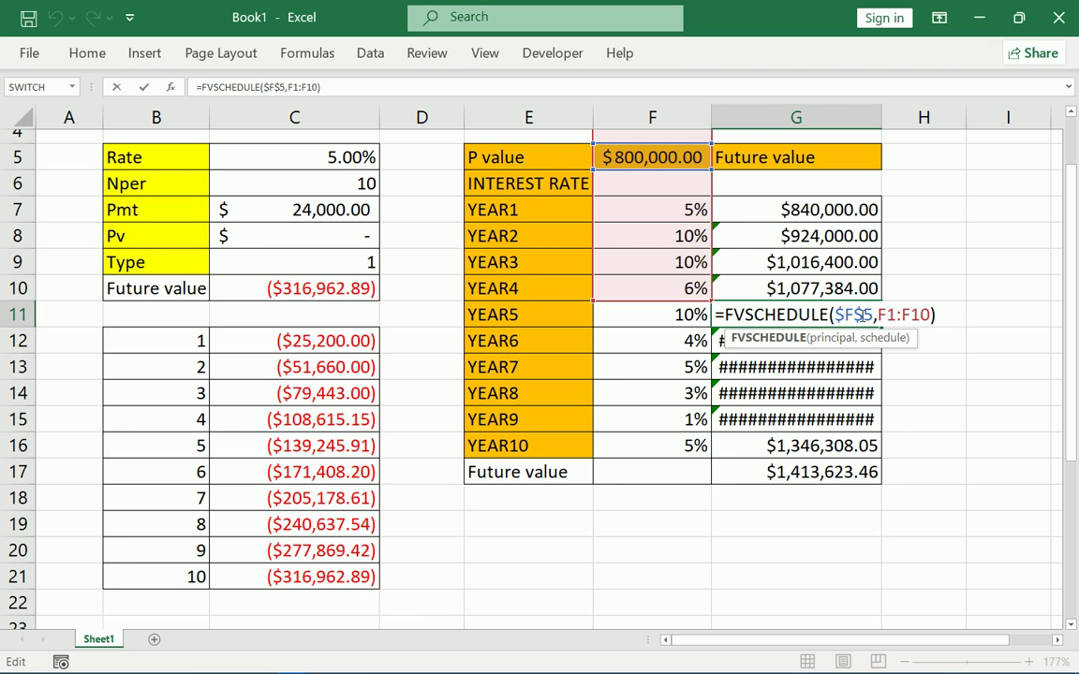
pyautogui.doubleClick(881, 316)
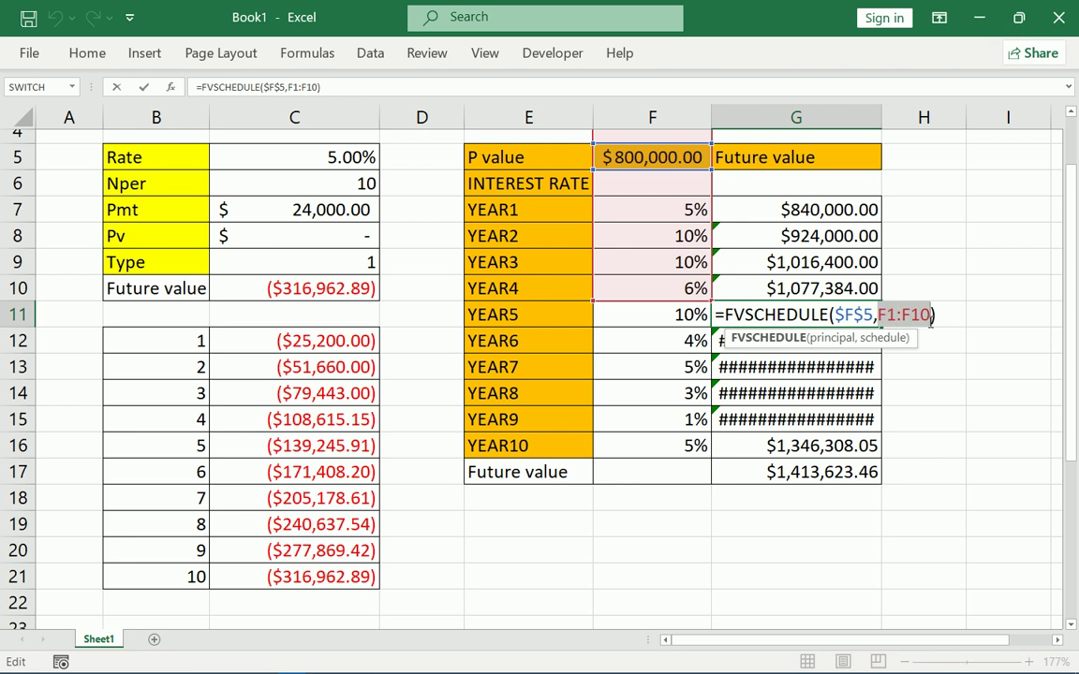
pyautogui.moveTo(690, 208); pyautogui.dragTo(684, 318)
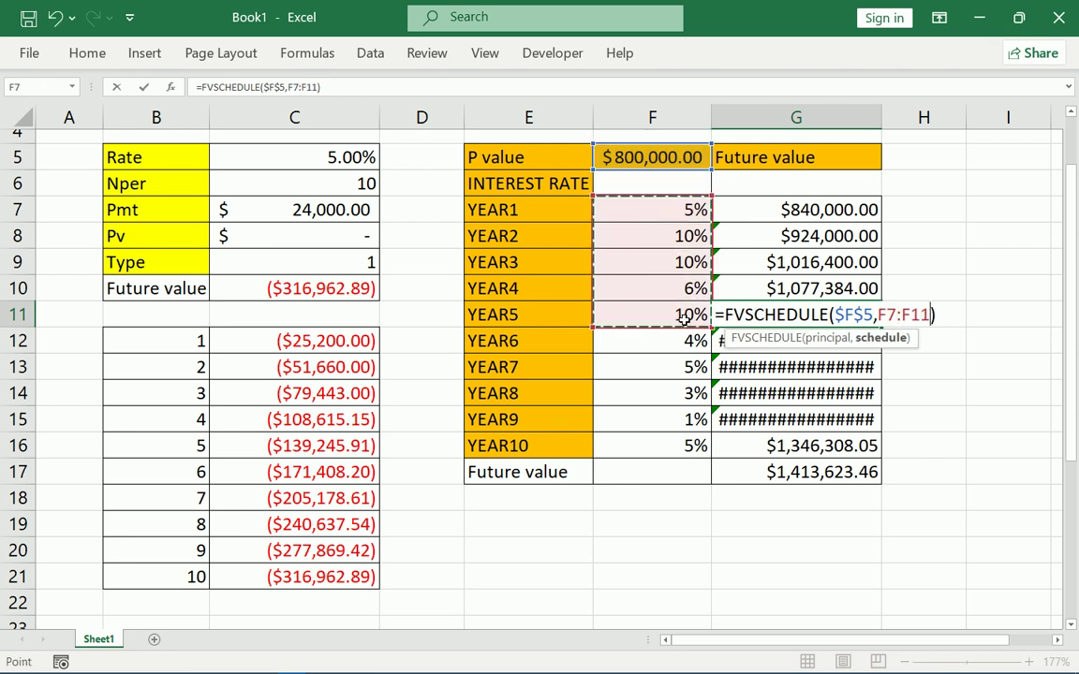
pyautogui.press('Return')
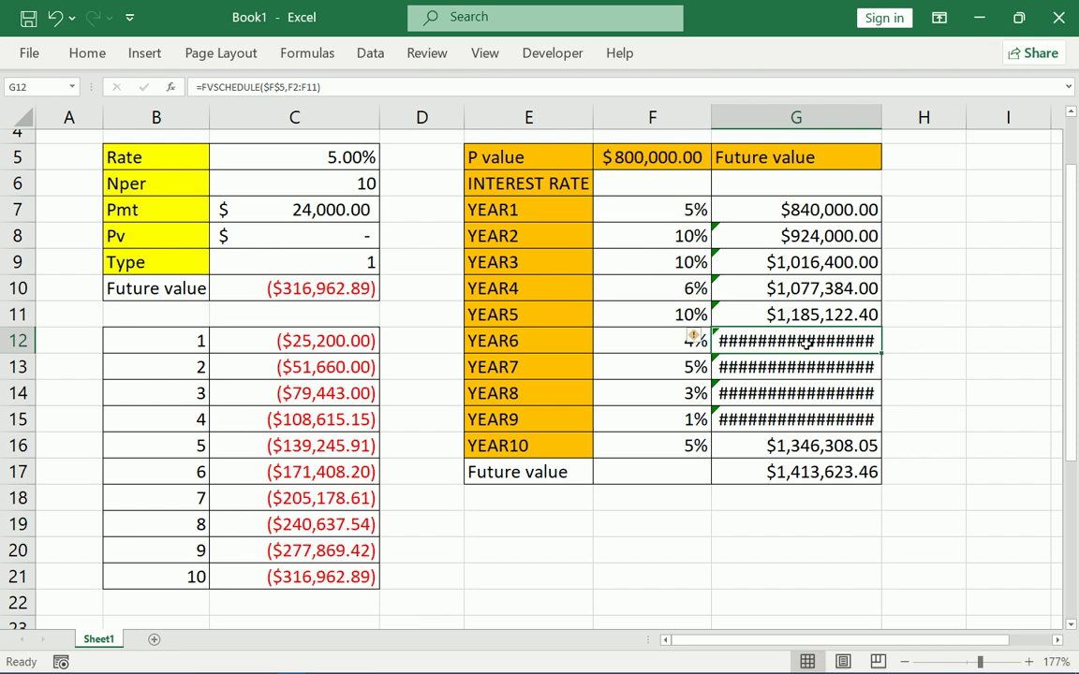
pyautogui.doubleClick(803, 343)
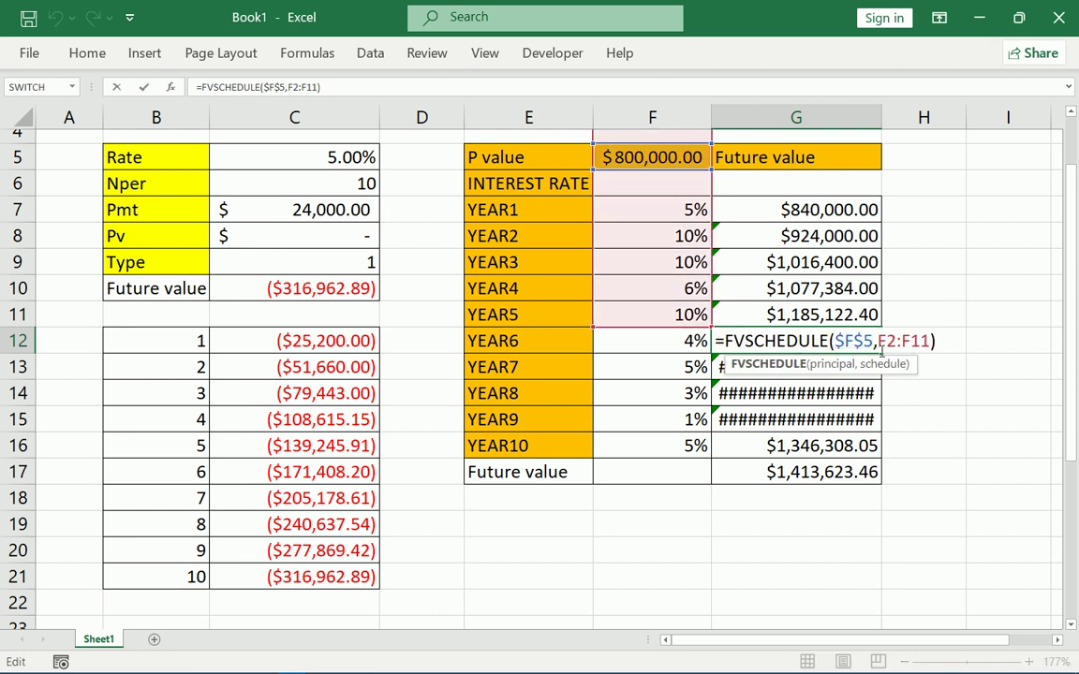
pyautogui.moveTo(877, 342); pyautogui.dragTo(931, 342)
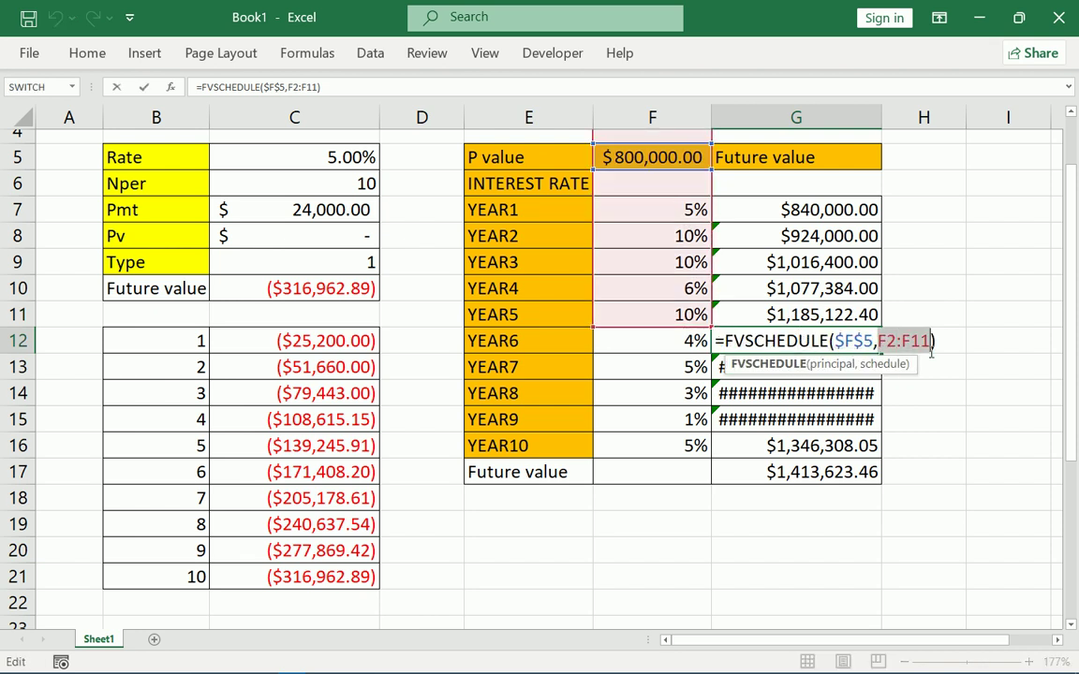
pyautogui.moveTo(681, 214); pyautogui.dragTo(663, 347)
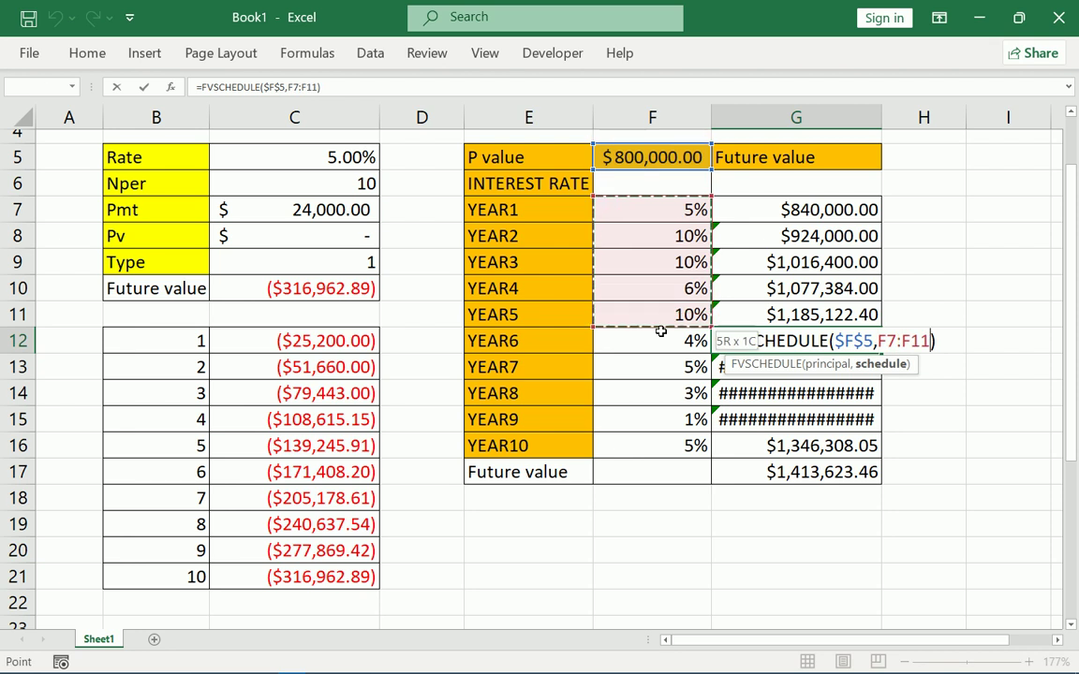
pyautogui.press('Return')
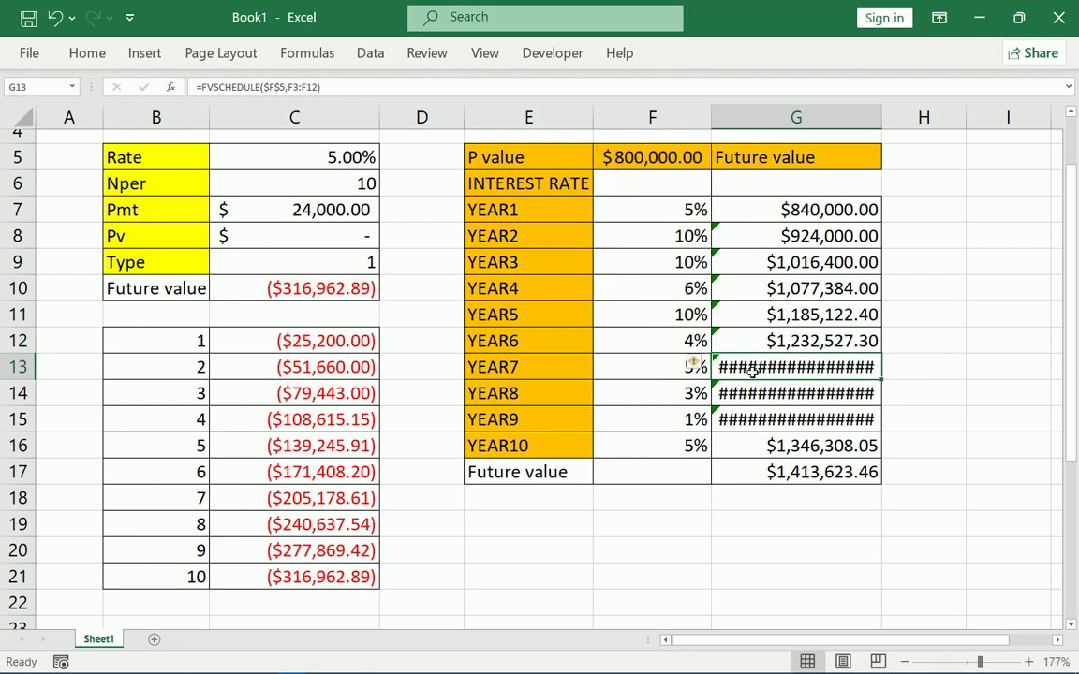
# Step: Set the YEAR7–YEAR9 schedules in G13:G15 to F7:F13, F7:F14 and F7:F15, reaching $1,346,308.05
pyautogui.doubleClick(752, 372)
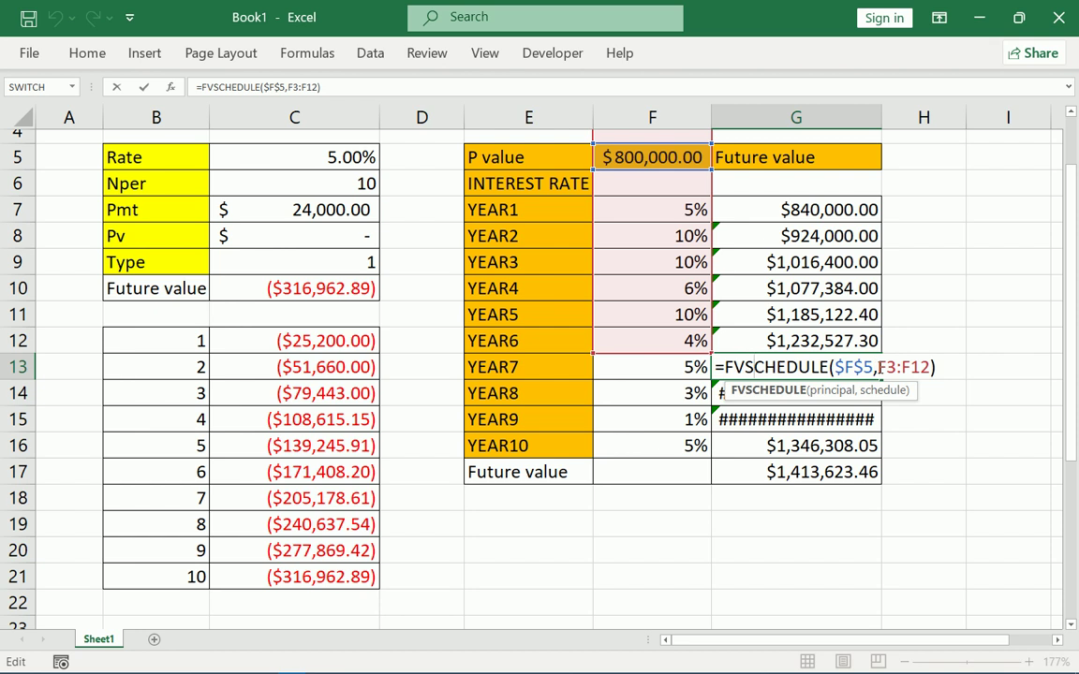
pyautogui.moveTo(877, 367); pyautogui.dragTo(924, 370)
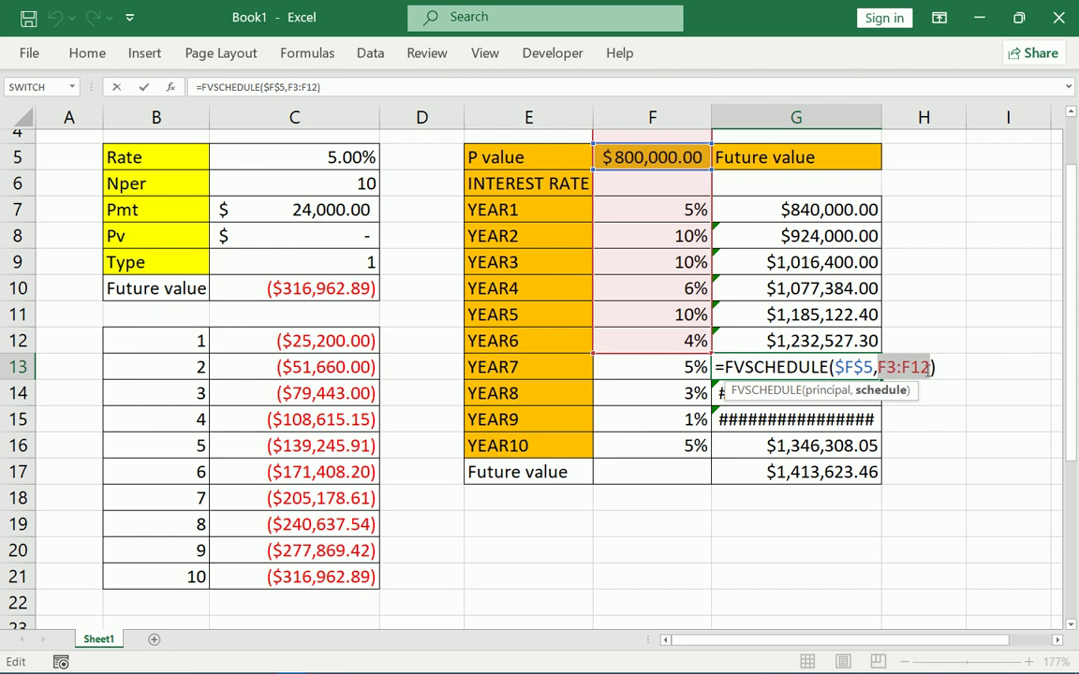
pyautogui.moveTo(695, 208)
pyautogui.mouseDown()
pyautogui.moveTo(674, 341)
pyautogui.moveTo(686, 367)
pyautogui.mouseUp()
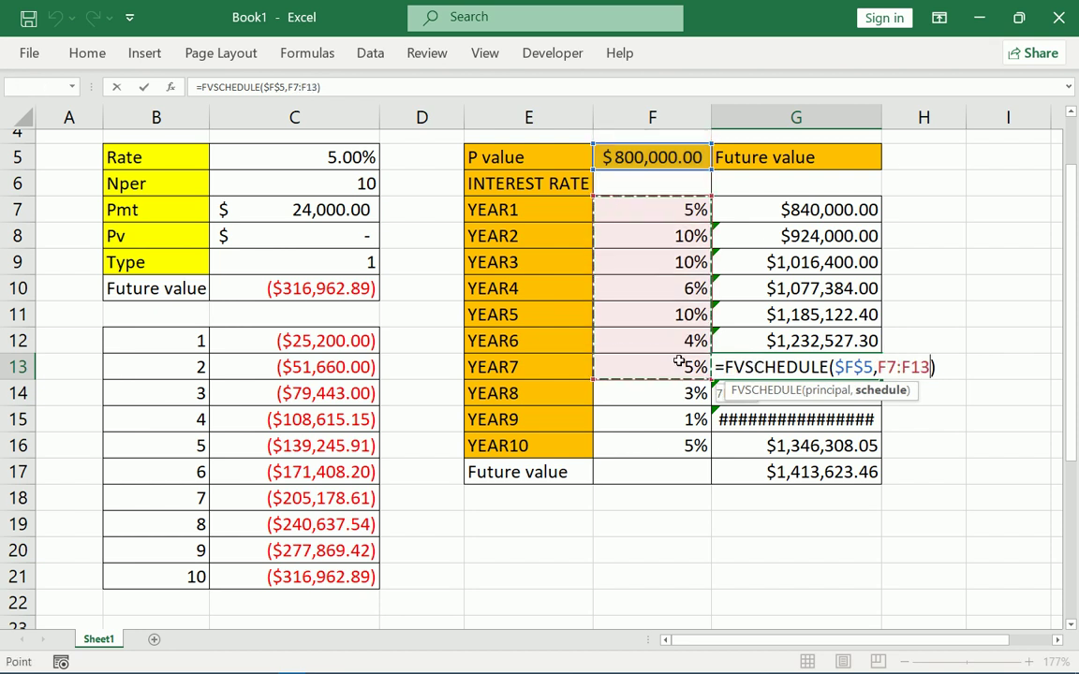
pyautogui.press('Return')
pyautogui.doubleClick(792, 394)
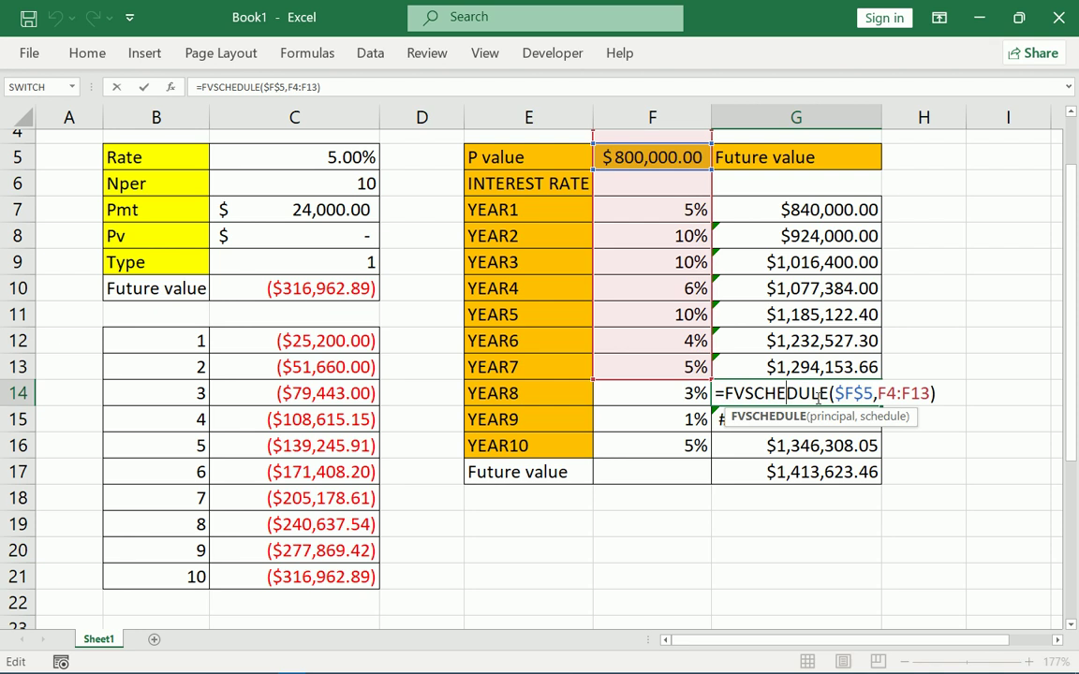
pyautogui.moveTo(877, 395); pyautogui.dragTo(931, 395)
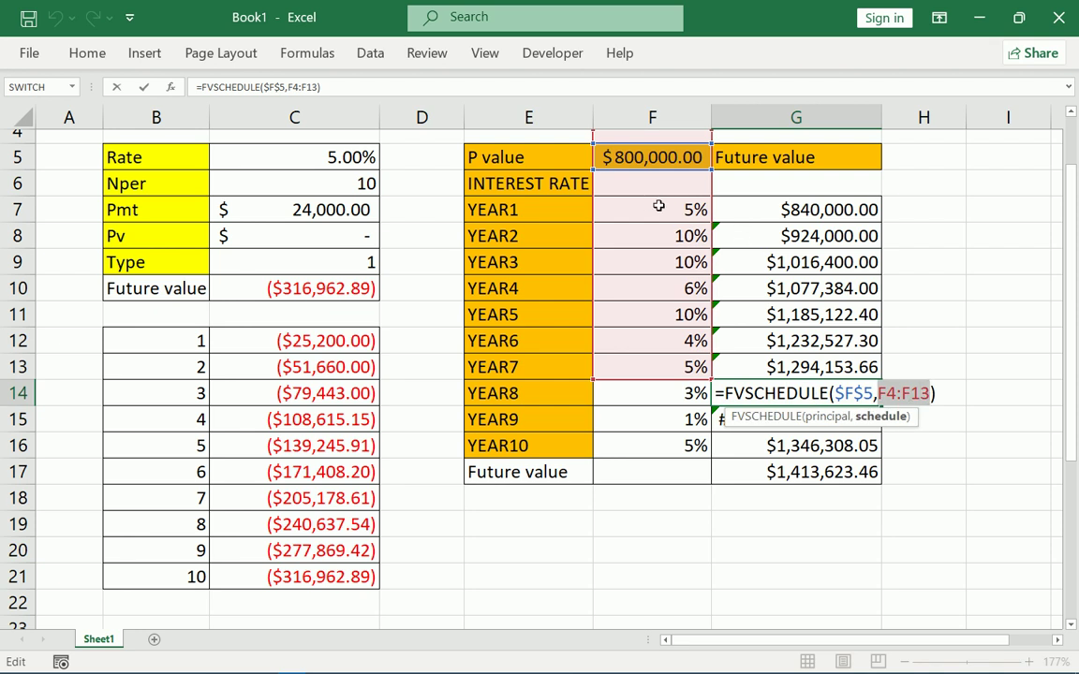
pyautogui.moveTo(658, 207); pyautogui.dragTo(669, 388)
pyautogui.press('Return')
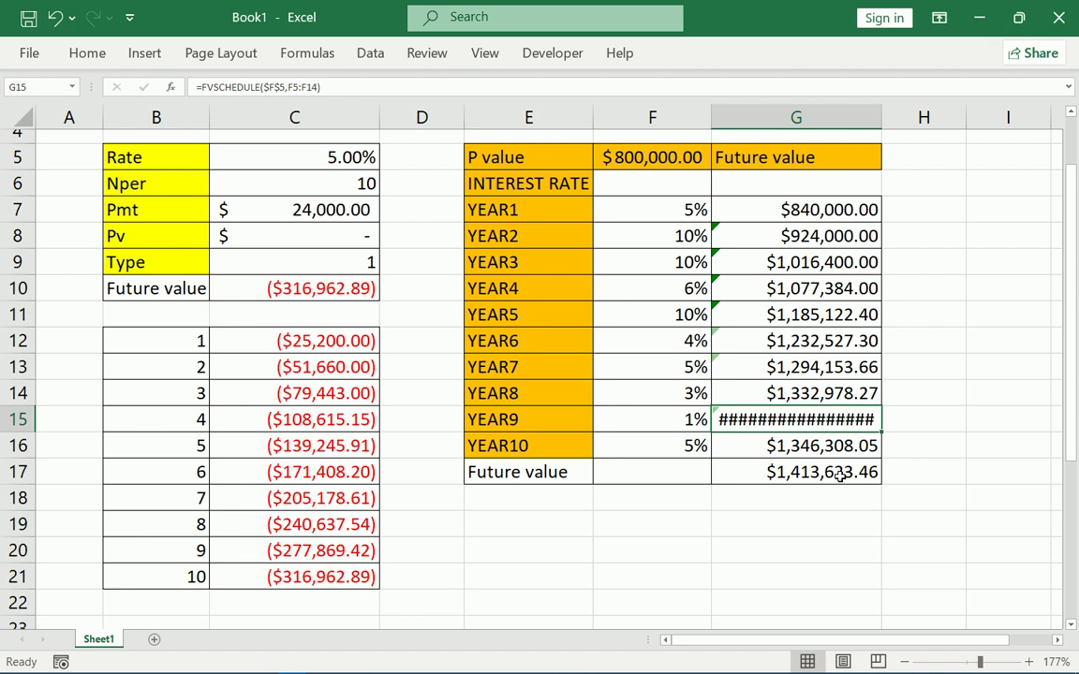
pyautogui.doubleClick(826, 421)
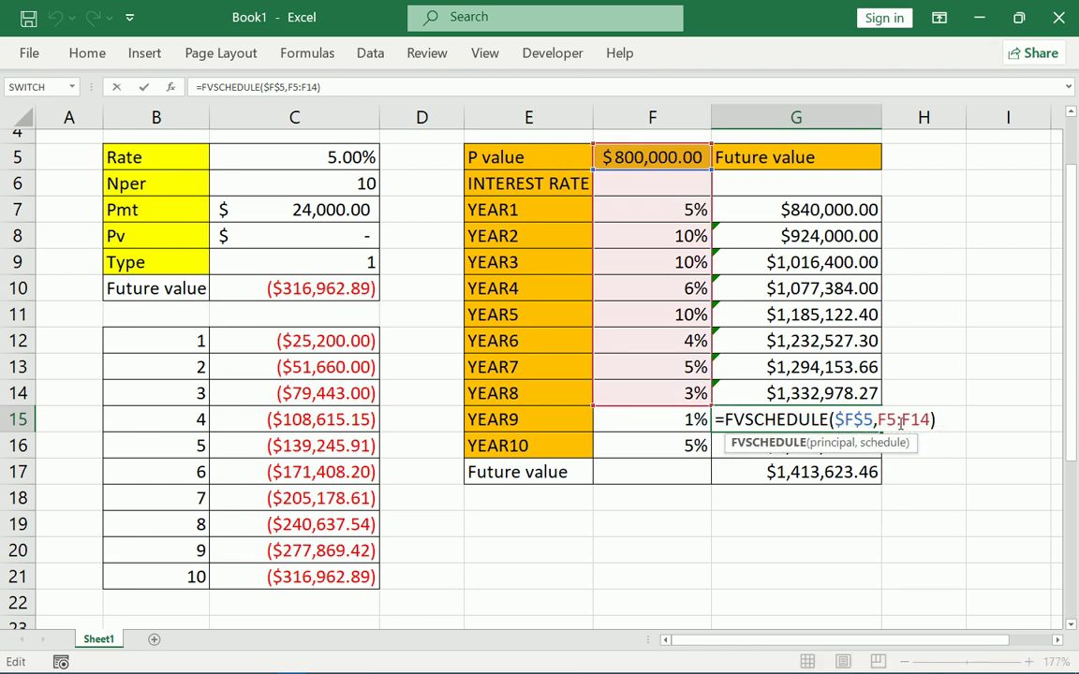
pyautogui.moveTo(879, 421); pyautogui.dragTo(933, 420)
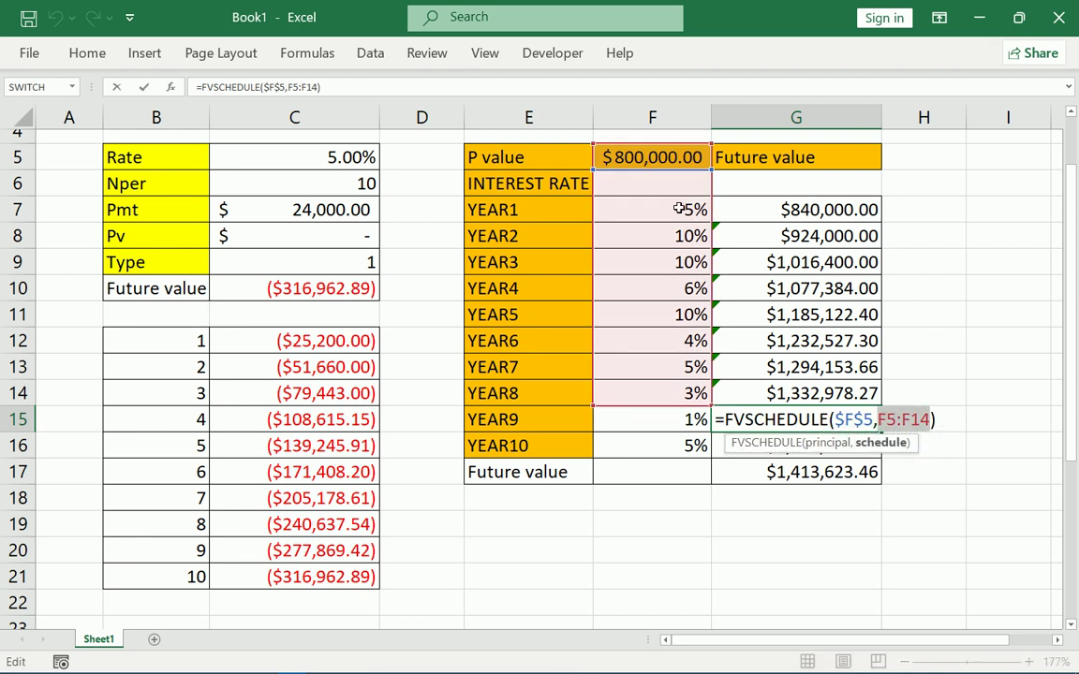
pyautogui.moveTo(690, 208); pyautogui.dragTo(689, 418)
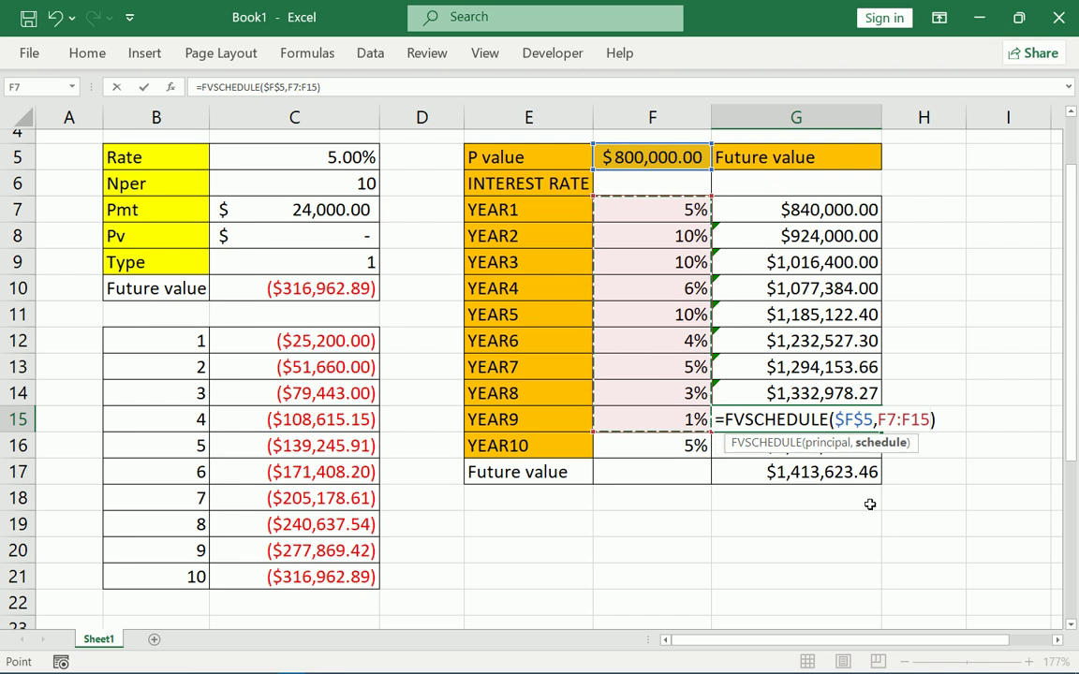
pyautogui.press('Return')
# Step: Review the YEAR9 formula in G15 and confirm it unchanged
pyautogui.click(840, 421)
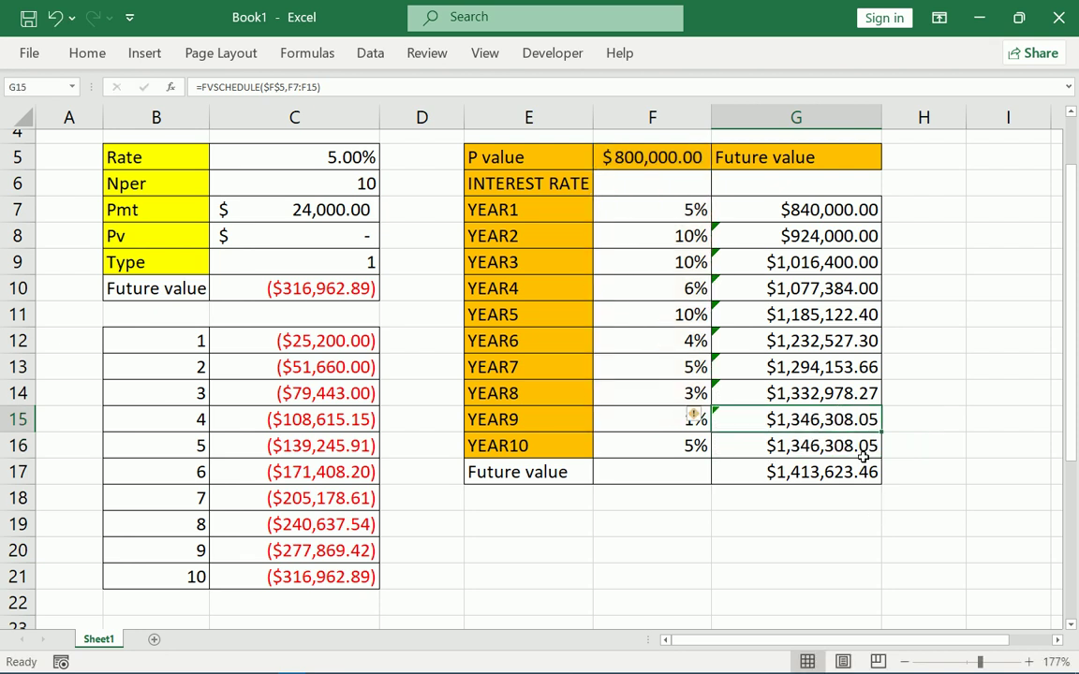
pyautogui.click(869, 452)
pyautogui.click(843, 421)
pyautogui.doubleClick(854, 421)
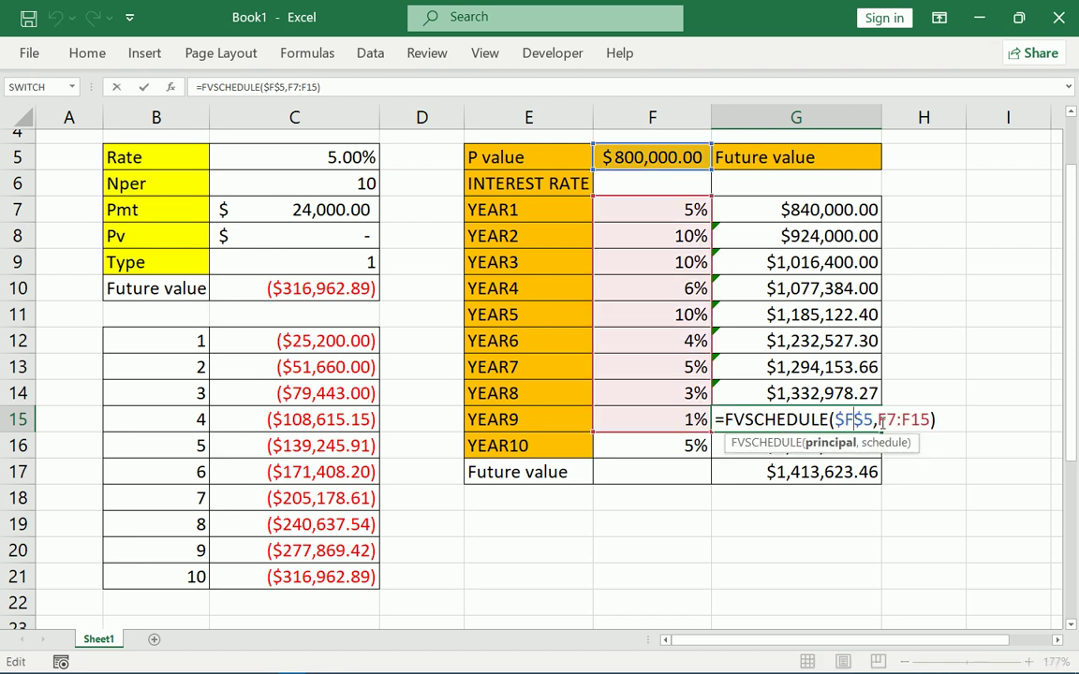
pyautogui.click(945, 422)
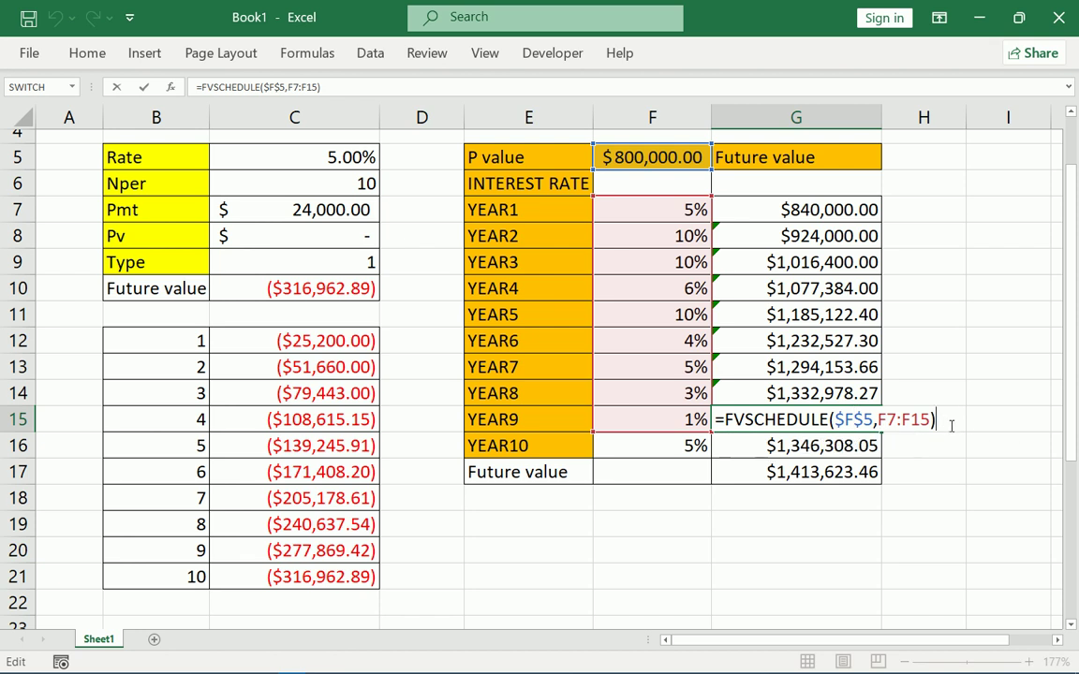
pyautogui.press('Return')
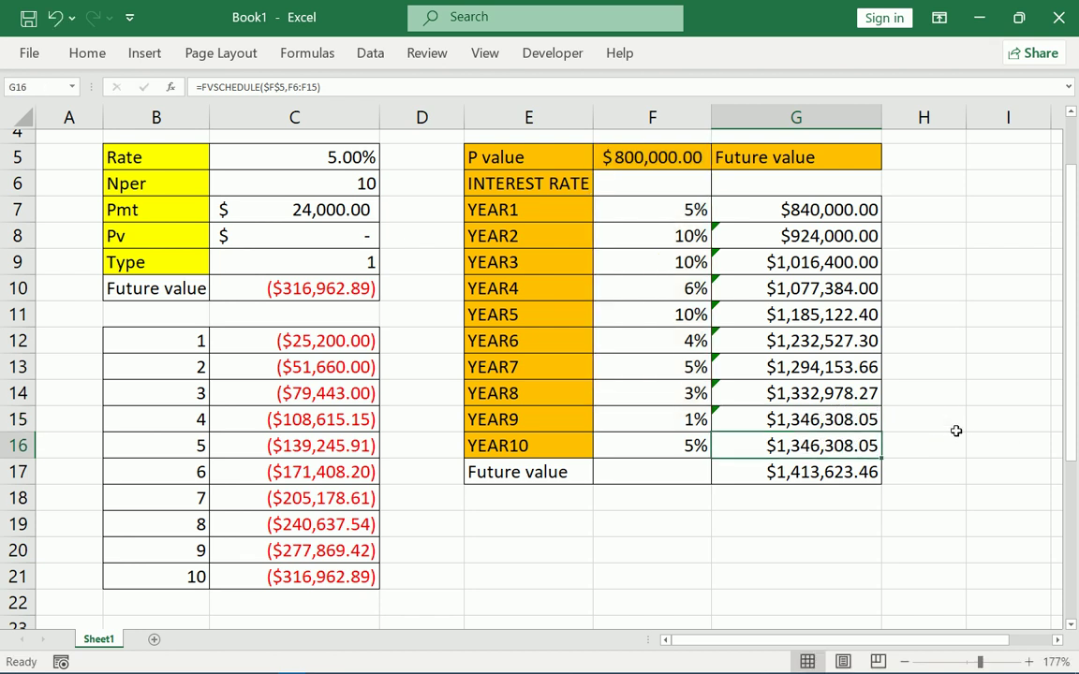
# Step: Change G16's schedule from F6:F15 to F7:F16, giving $1,413,623.46
pyautogui.doubleClick(833, 441)
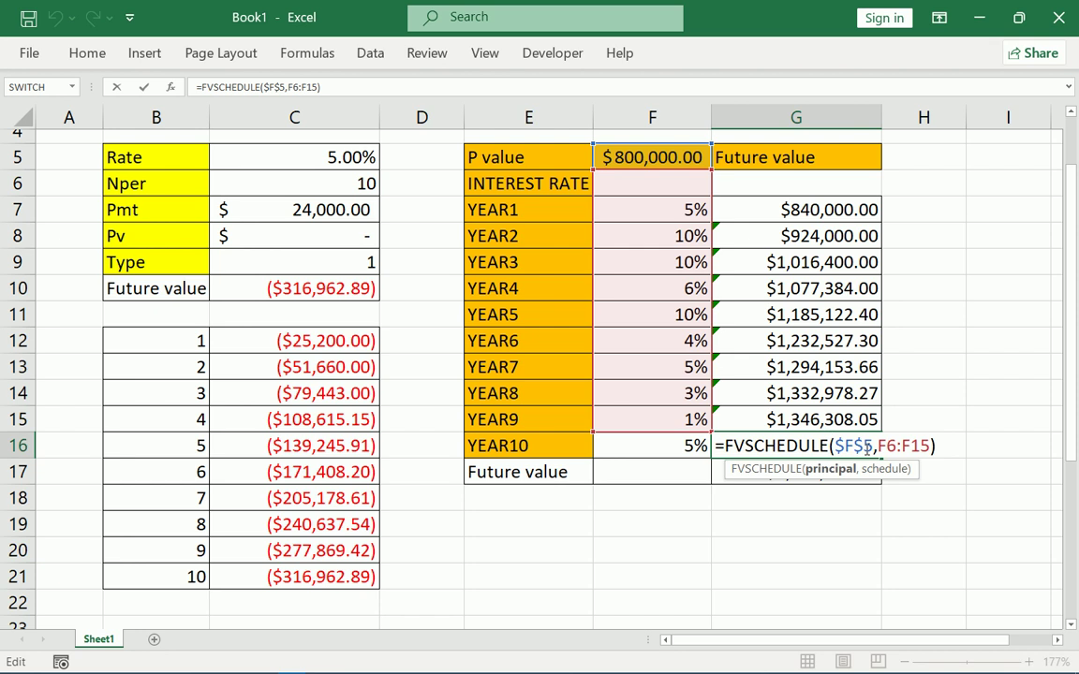
pyautogui.doubleClick(877, 445)
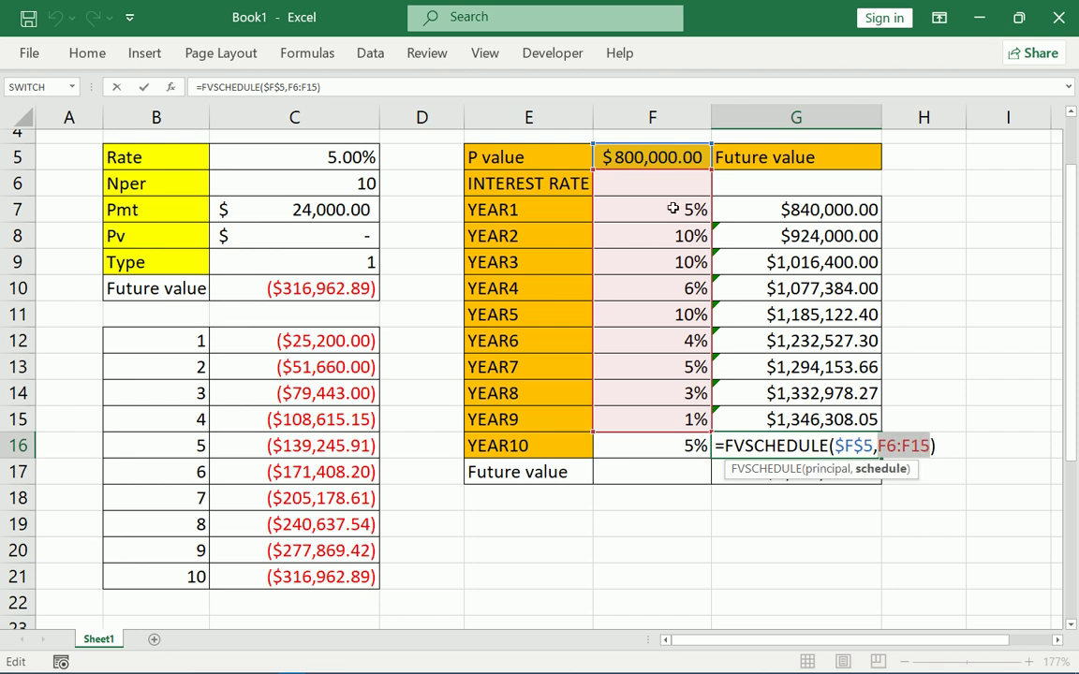
pyautogui.moveTo(676, 207); pyautogui.dragTo(659, 447)
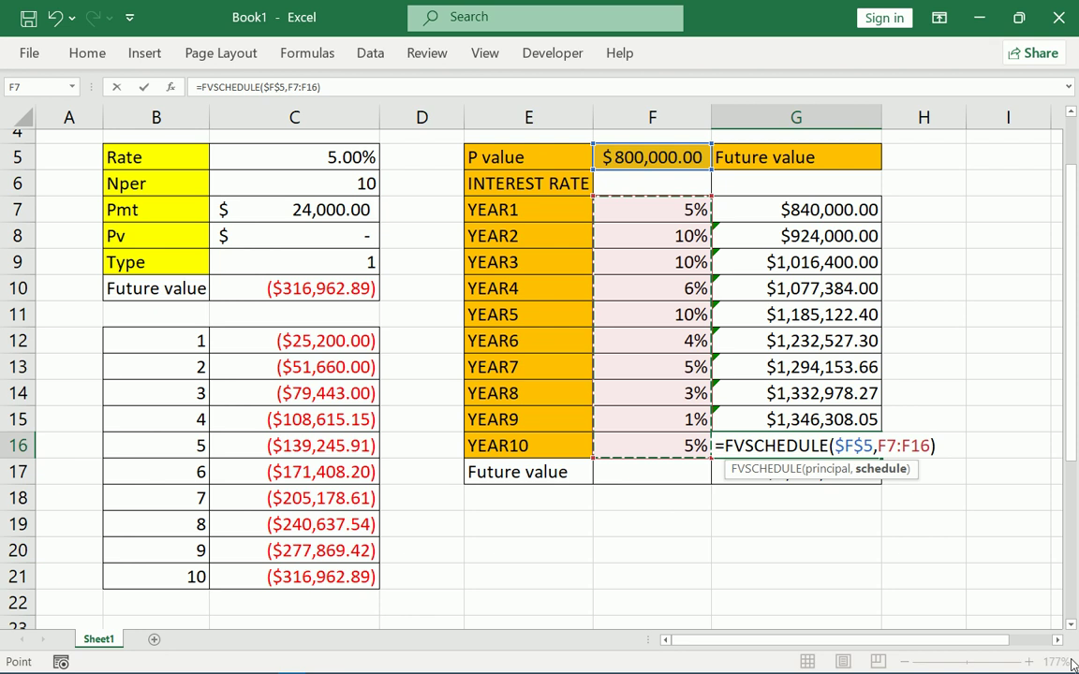
pyautogui.press('Return')
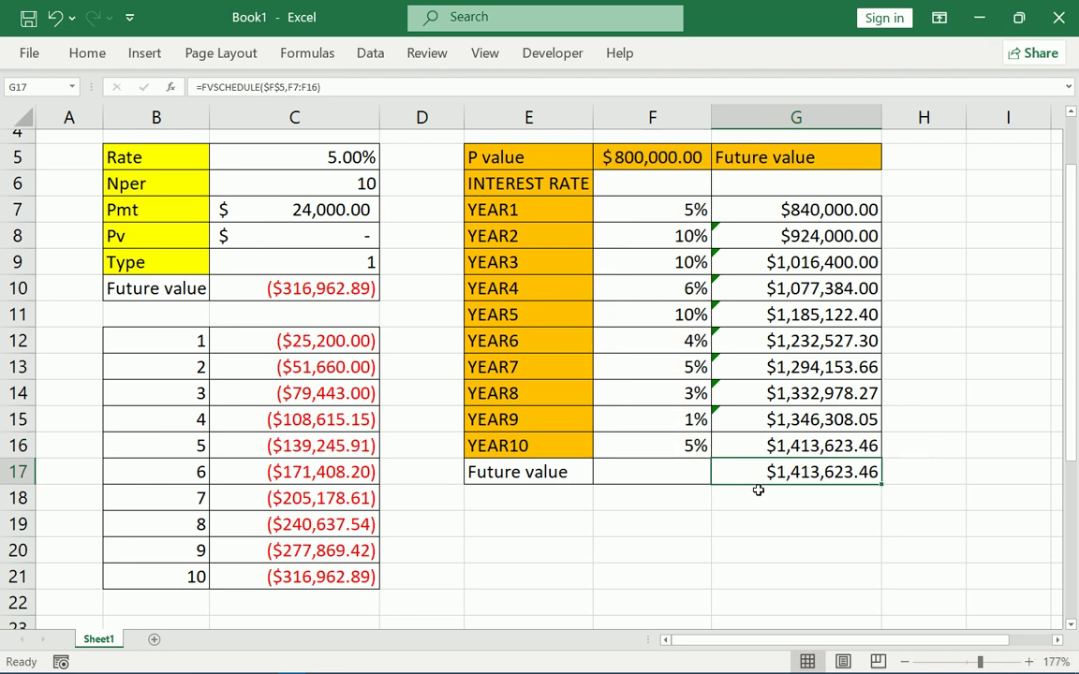
pyautogui.doubleClick(786, 472)
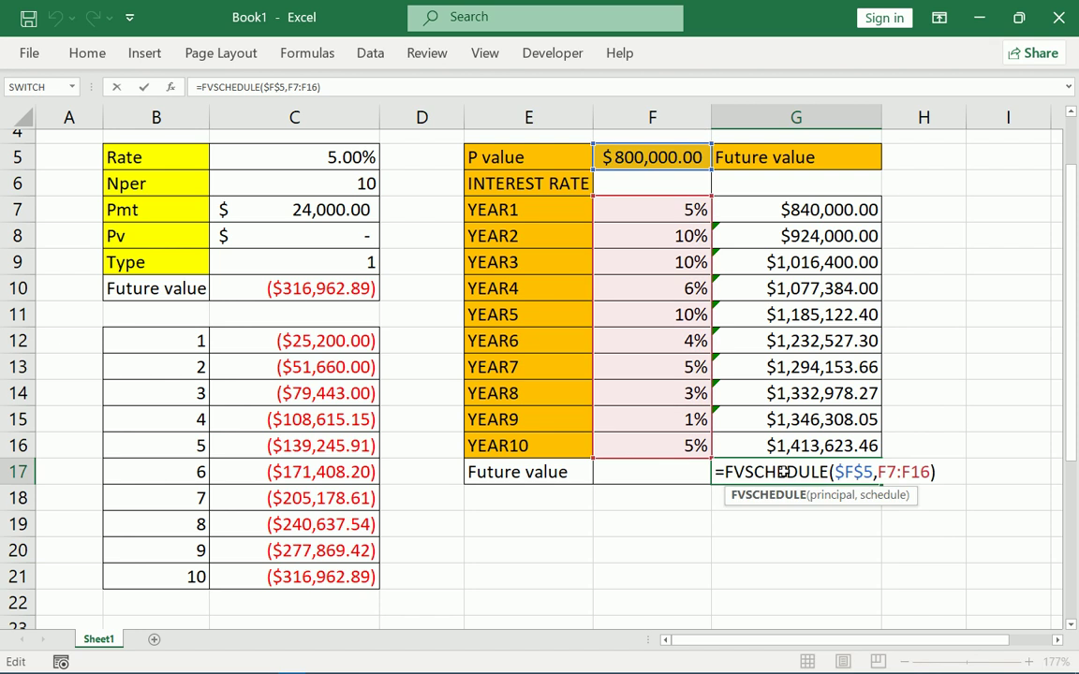
pyautogui.press('Return')
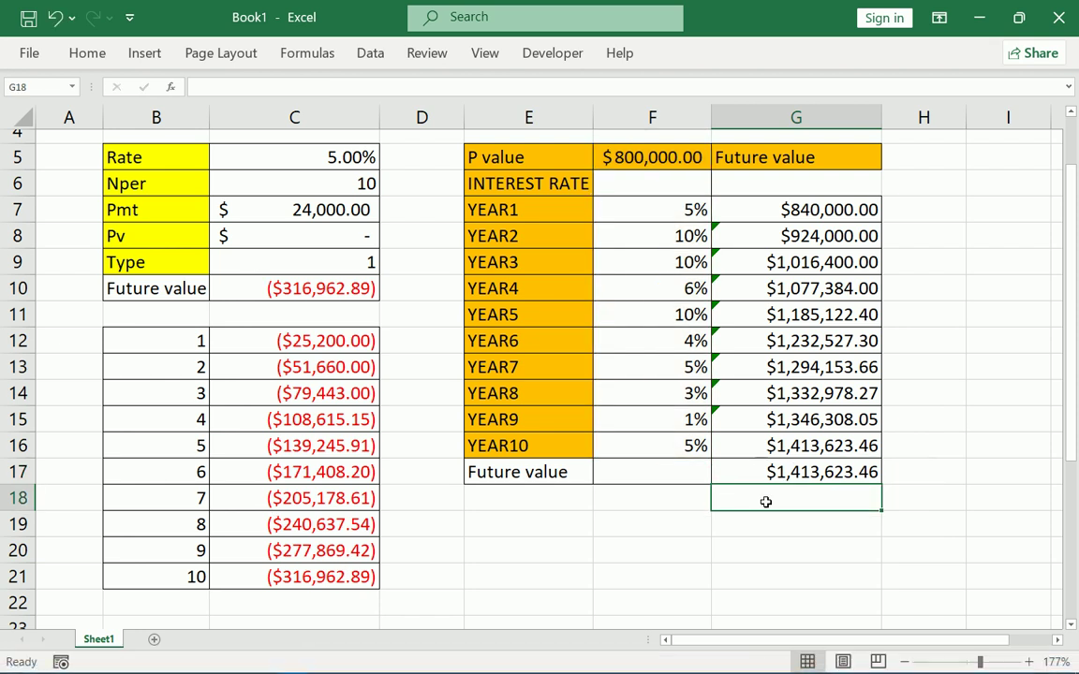
pyautogui.click(628, 525)
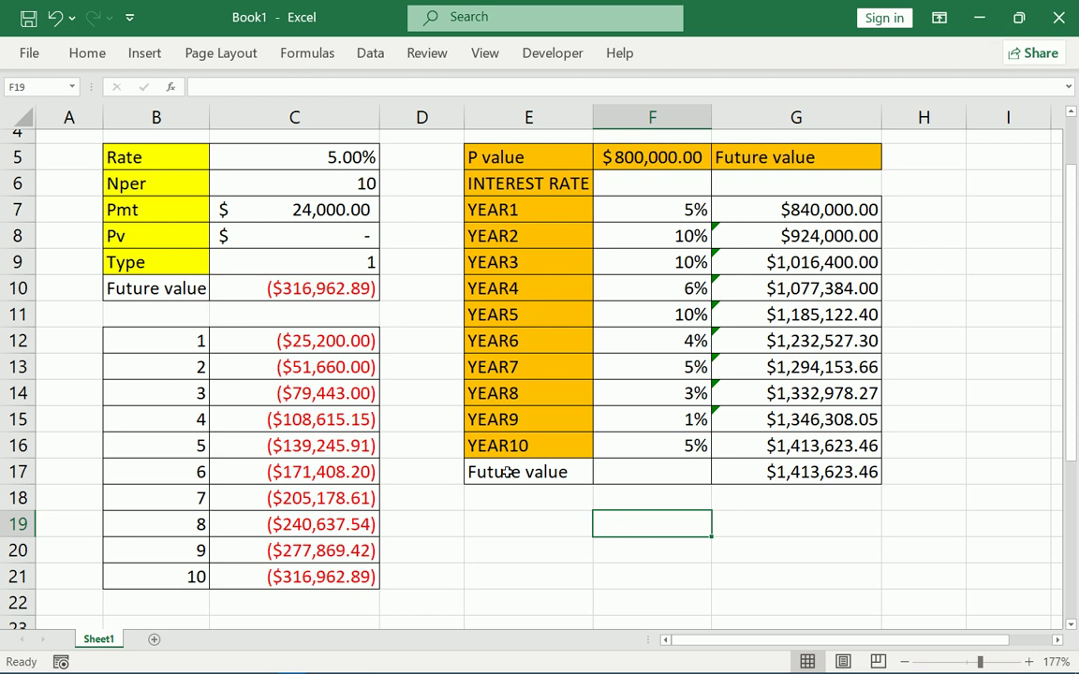
pyautogui.scroll(1, 511, 475)
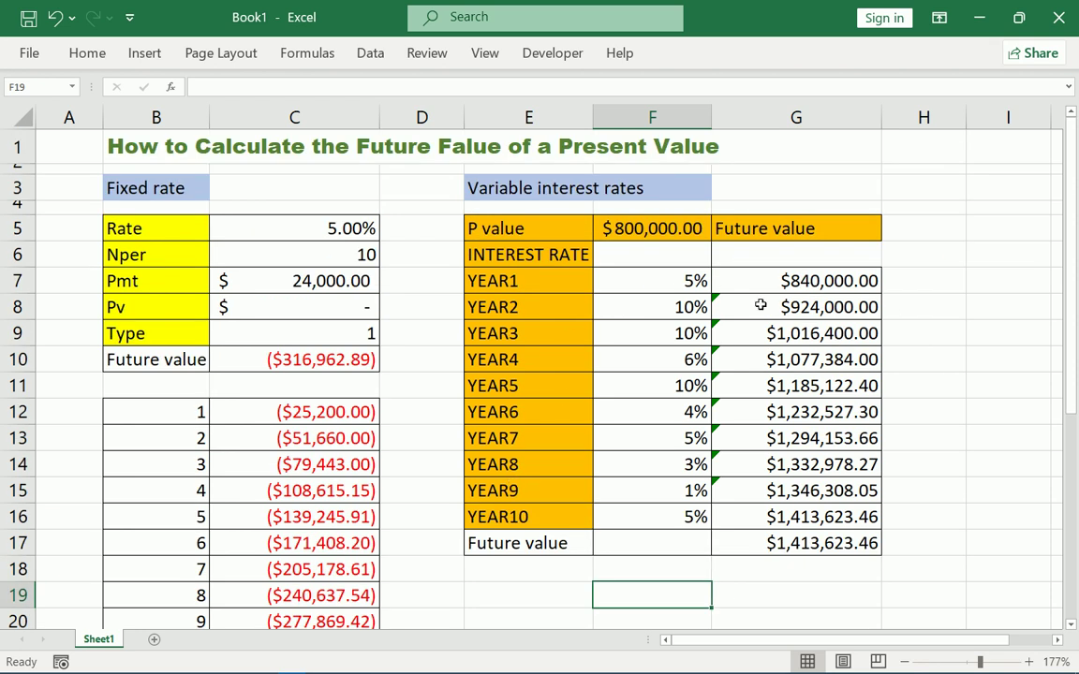
pyautogui.moveTo(491, 287)
pyautogui.mouseDown()
pyautogui.moveTo(734, 341)
pyautogui.moveTo(730, 389)
pyautogui.moveTo(796, 513)
pyautogui.moveTo(799, 548)
pyautogui.mouseUp()
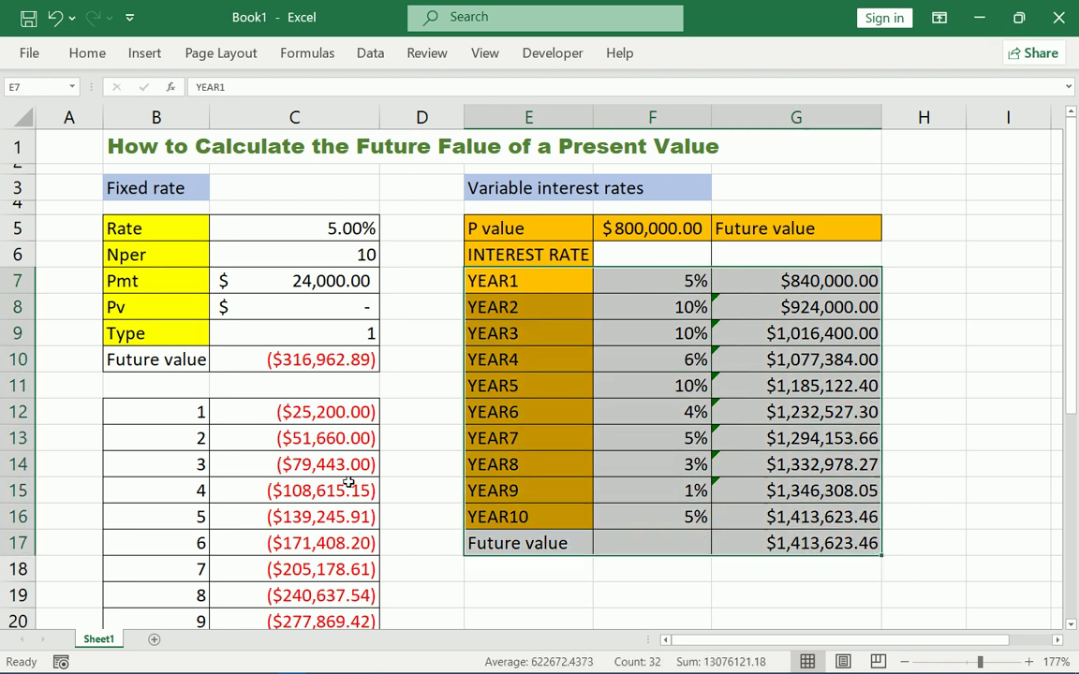
pyautogui.click(326, 453)
pyautogui.scroll(-1, 325, 453)
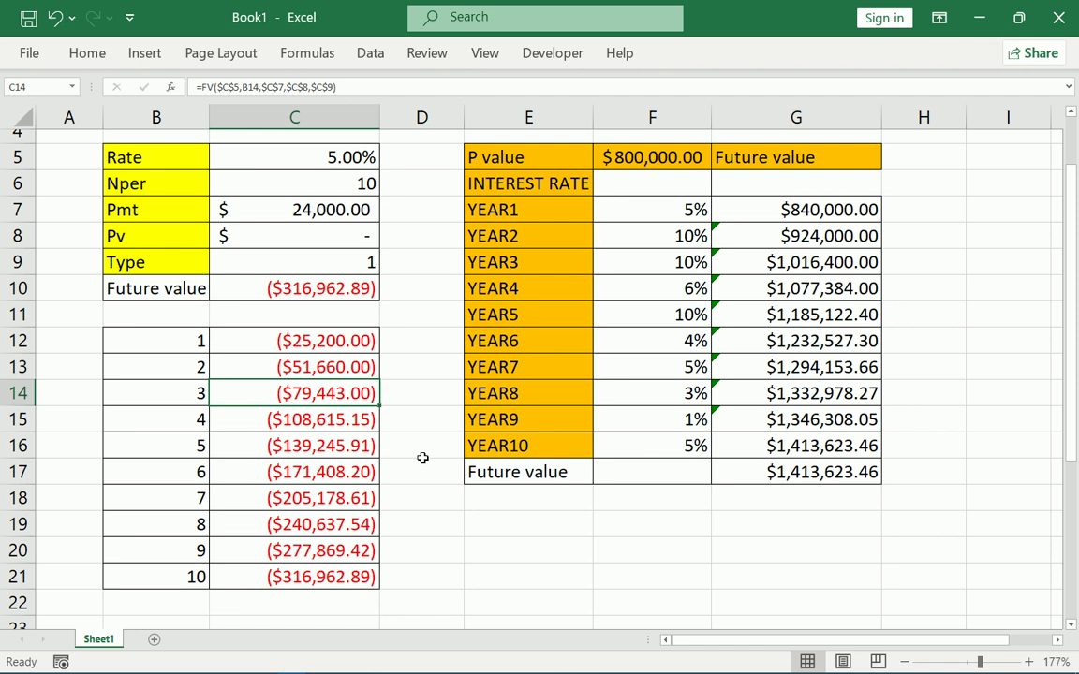